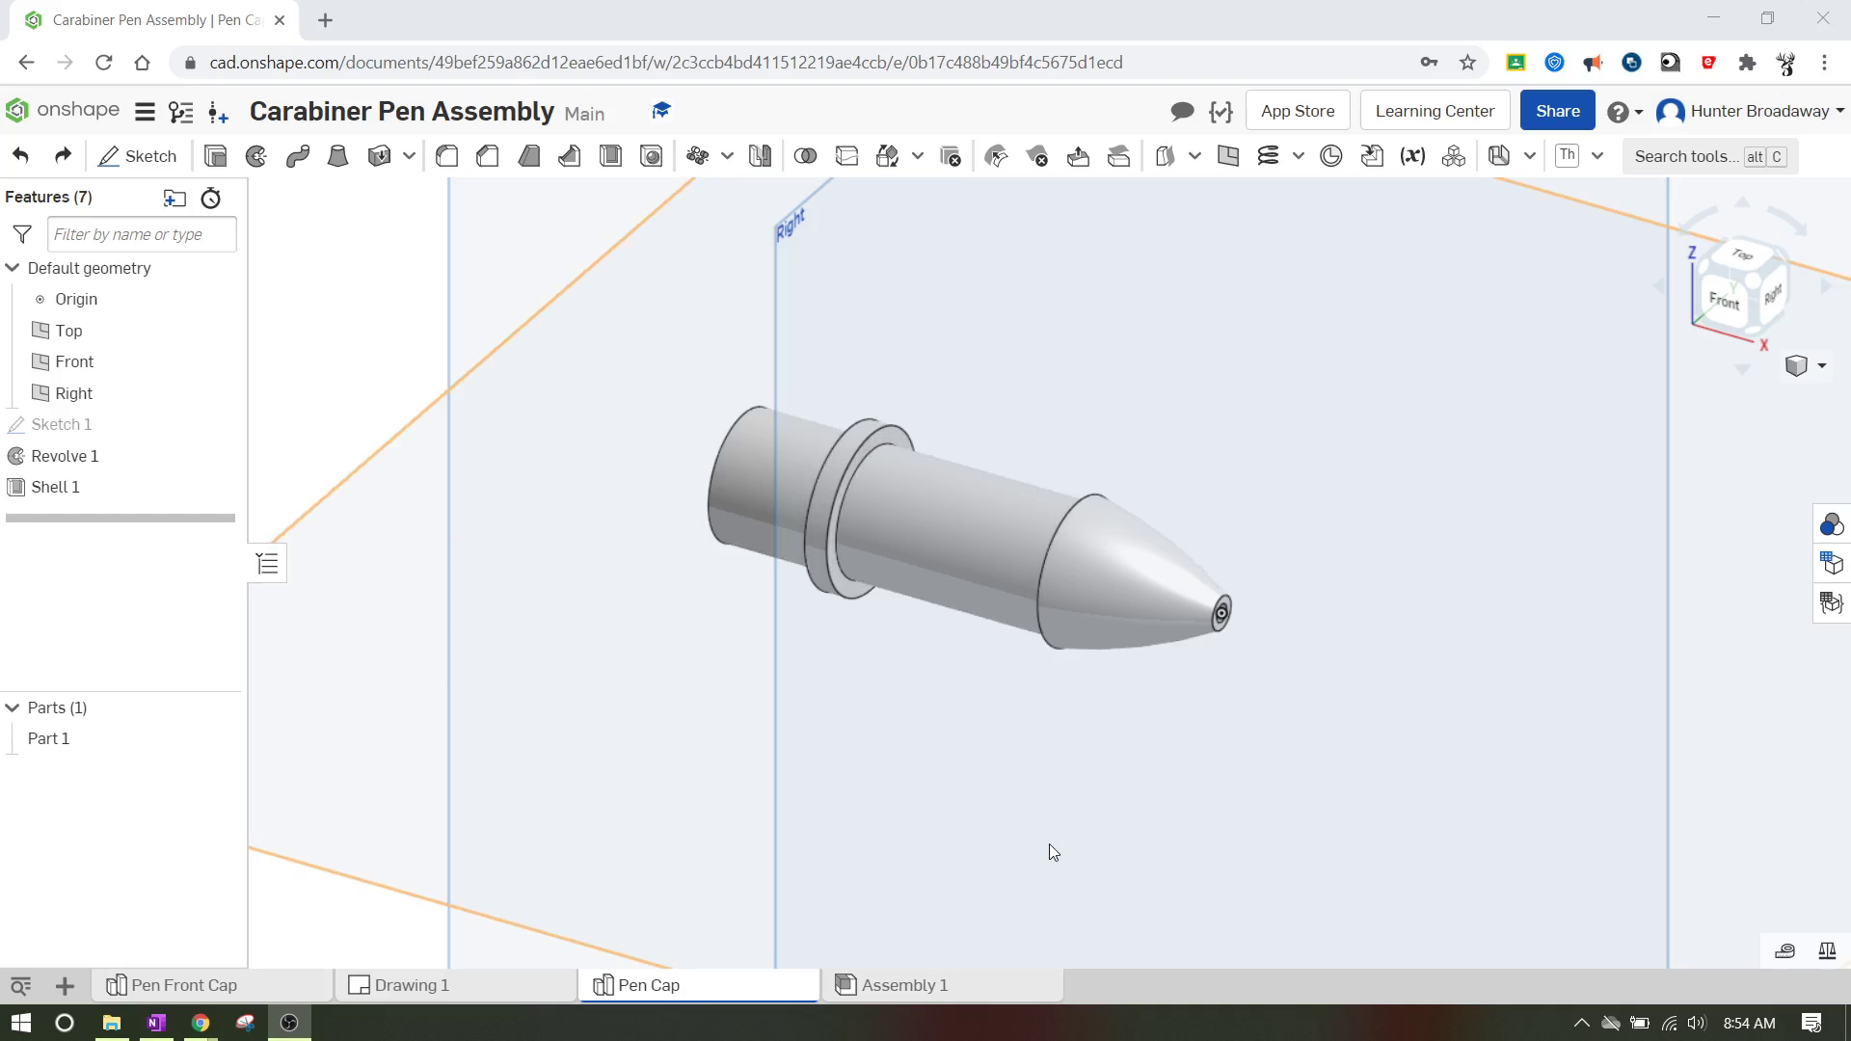
# - Select the collar's inner ring edge, then clear the selection
pyautogui.scroll(2, 1049, 843)
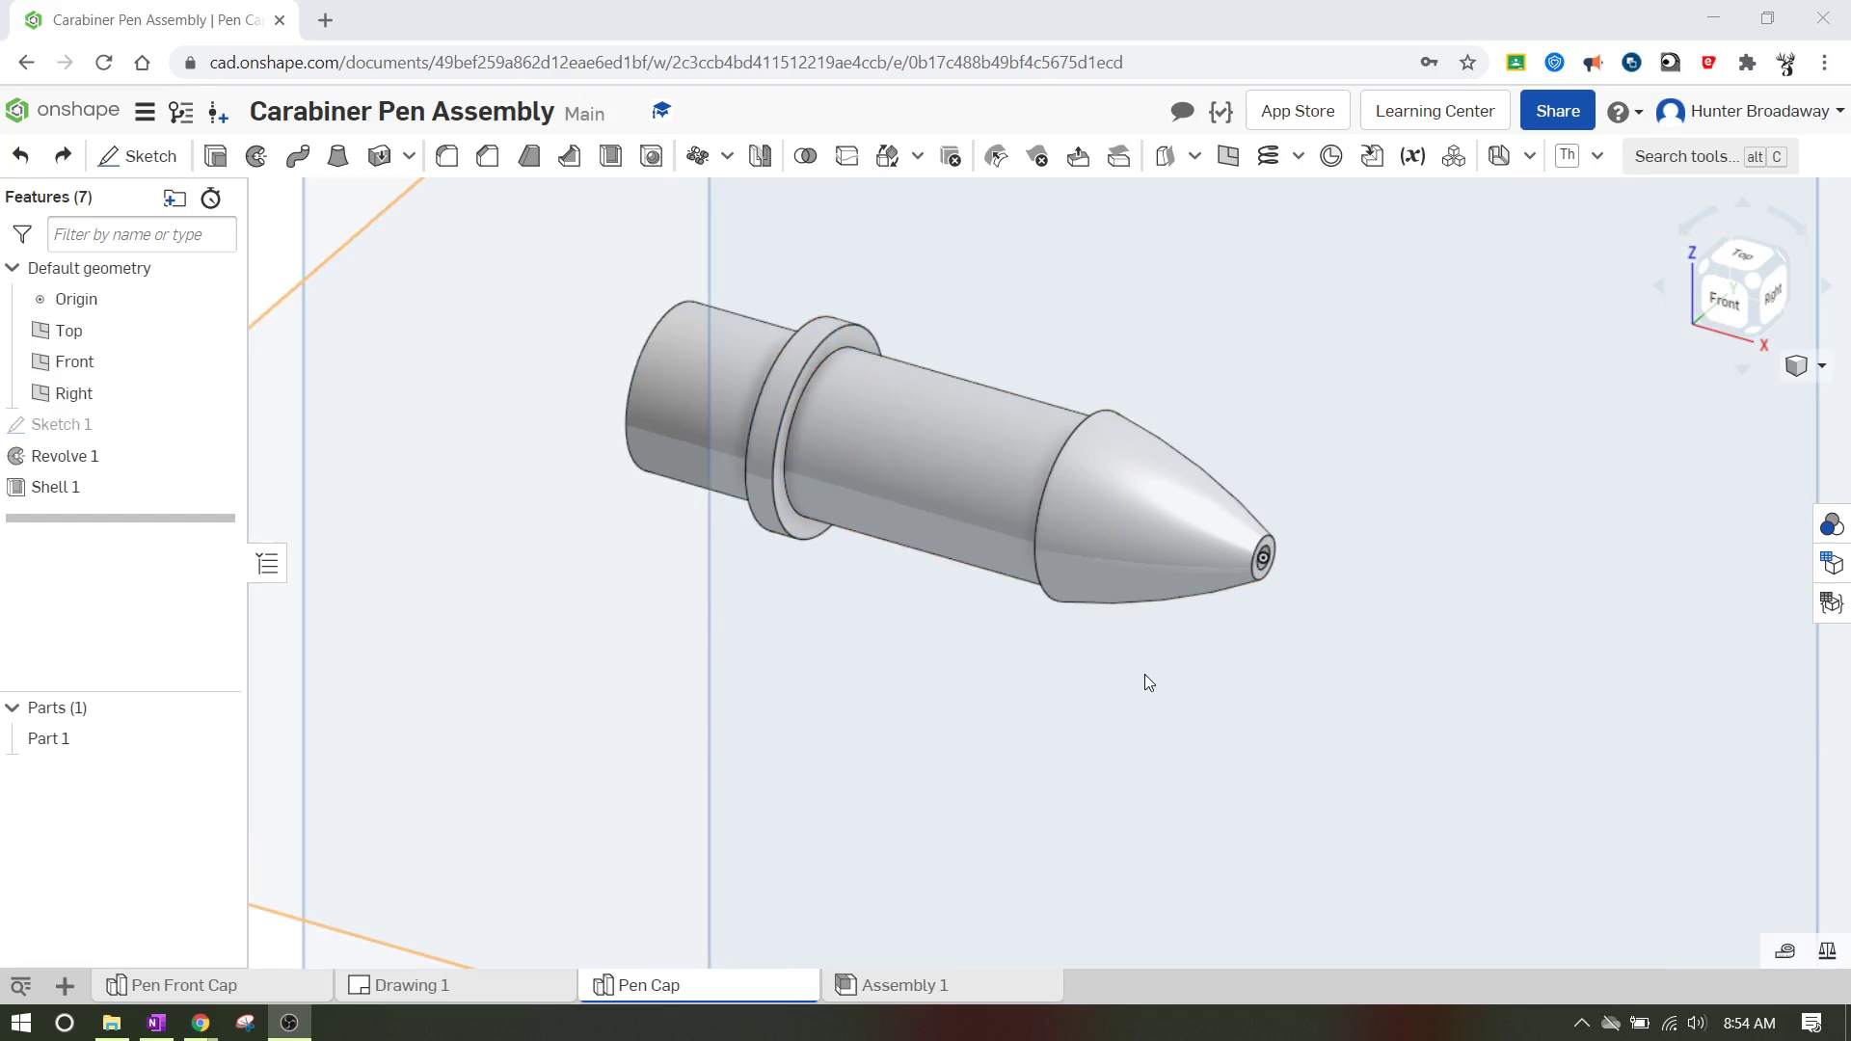
pyautogui.click(817, 359)
pyautogui.click(896, 654)
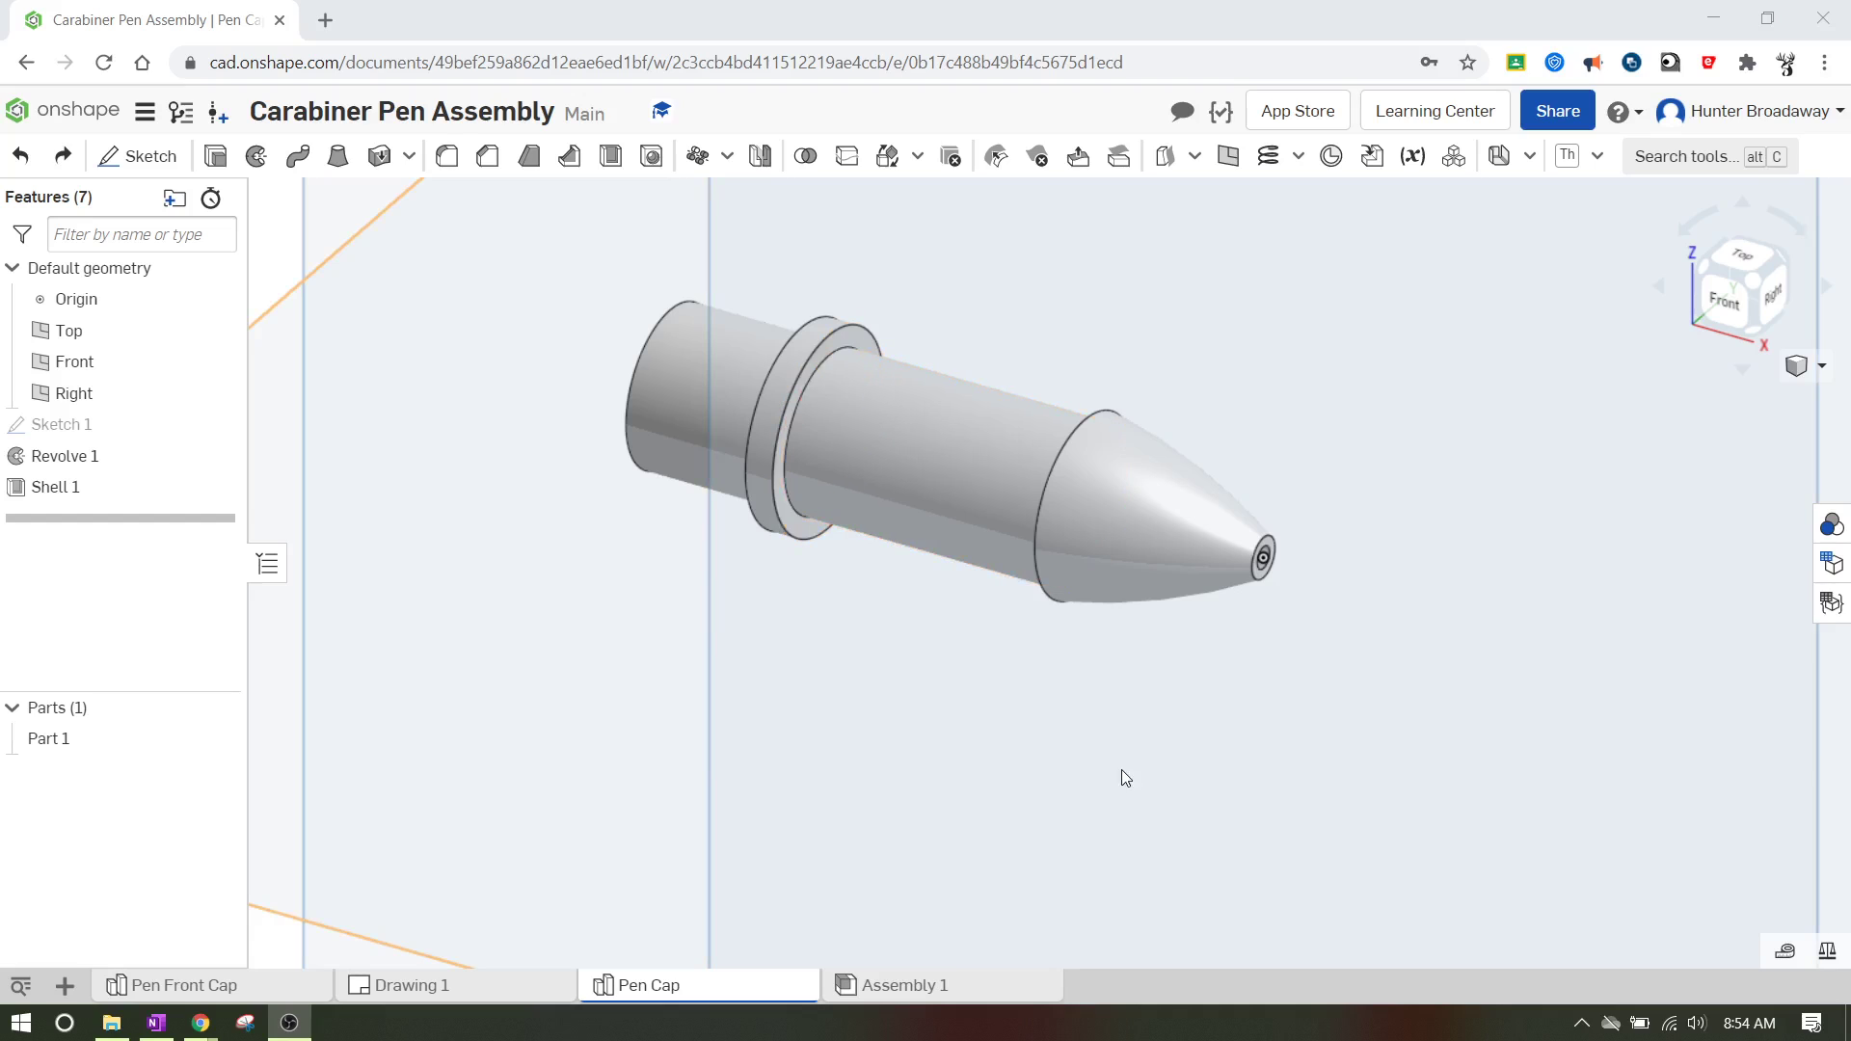
# - Extrude the collar ring face as a new part, dragged from the front view to about 0.8 in
pyautogui.click(217, 158)
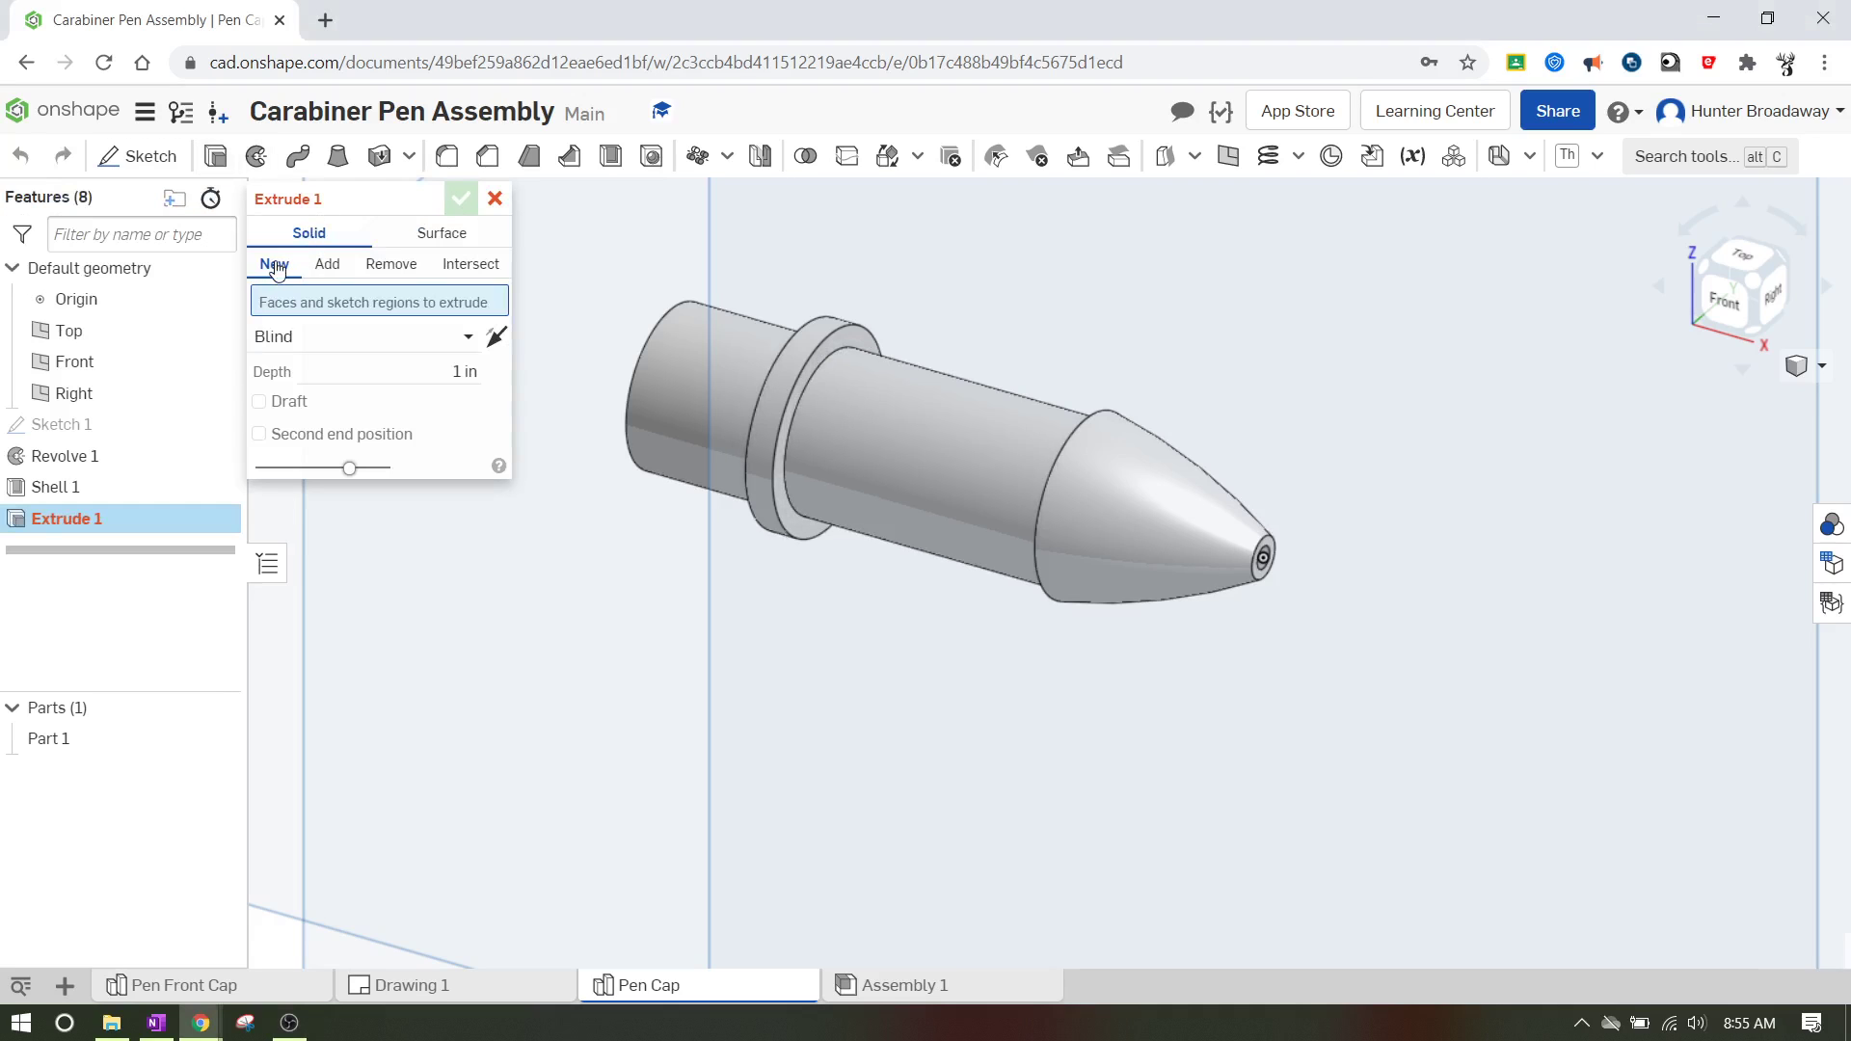
pyautogui.click(850, 338)
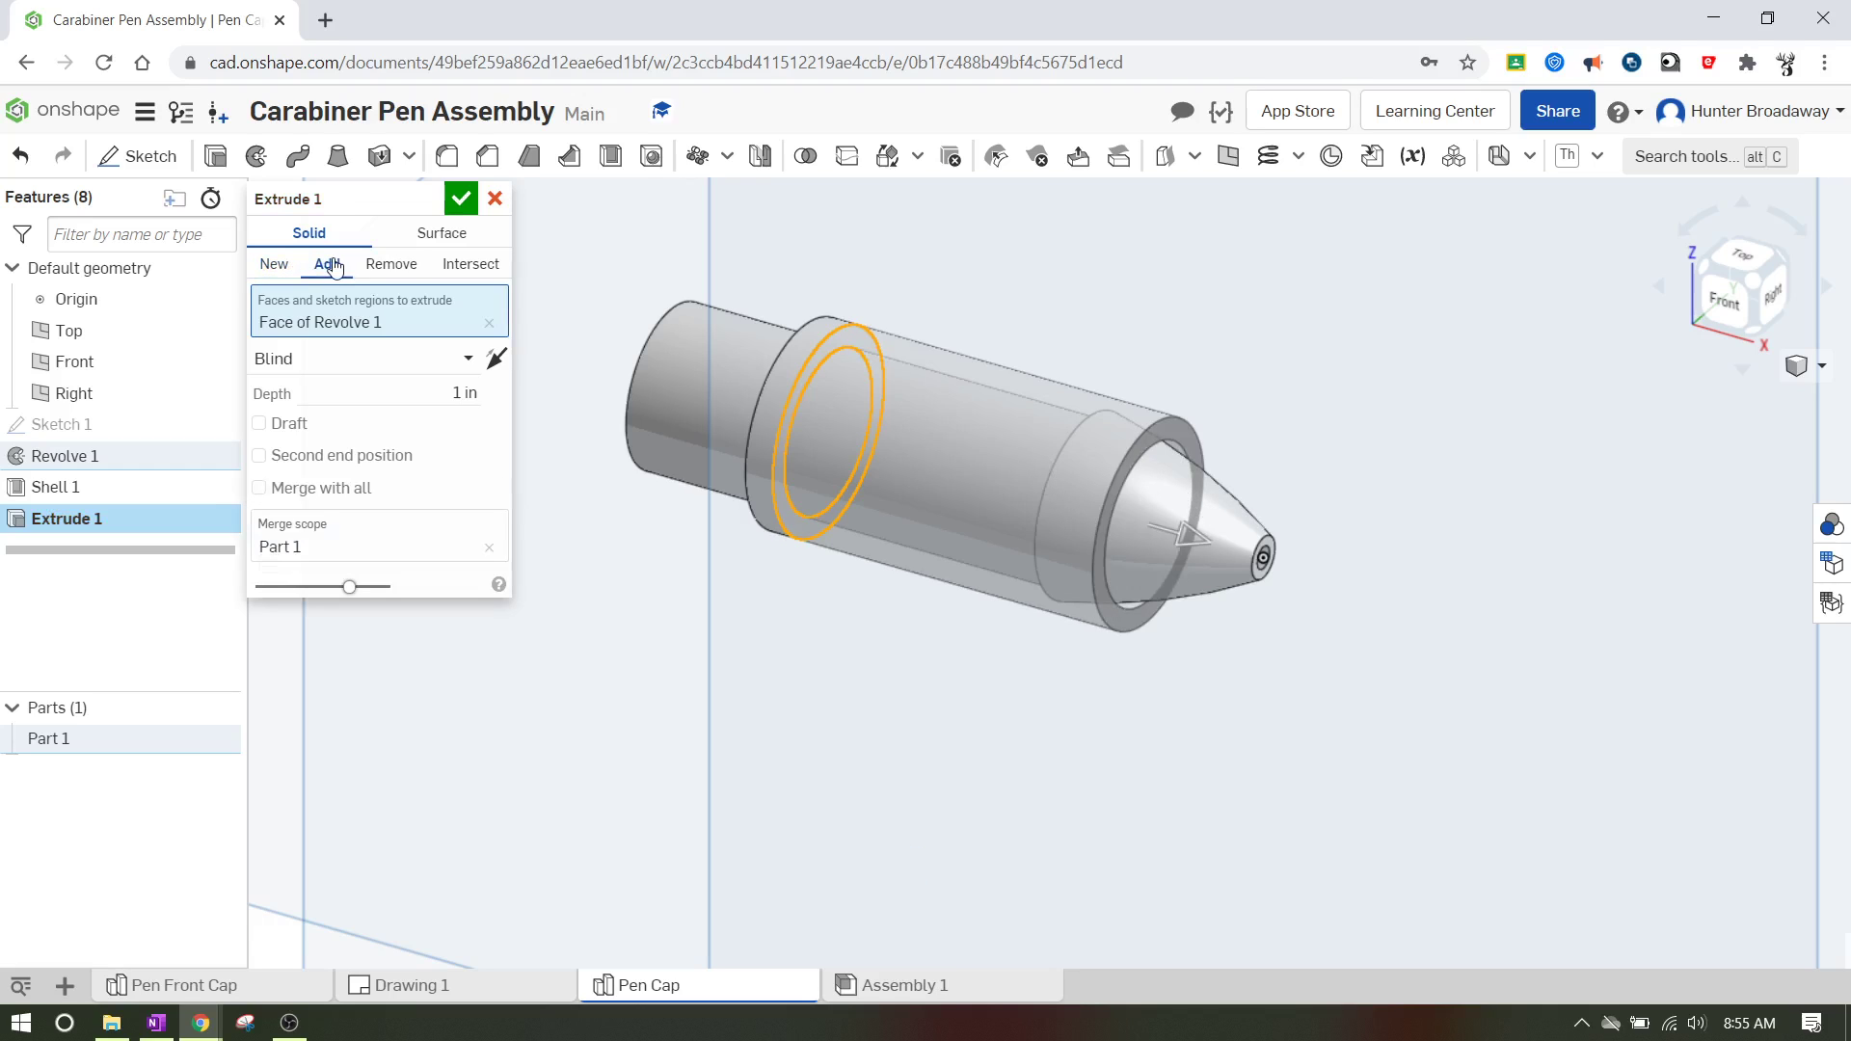
pyautogui.click(274, 266)
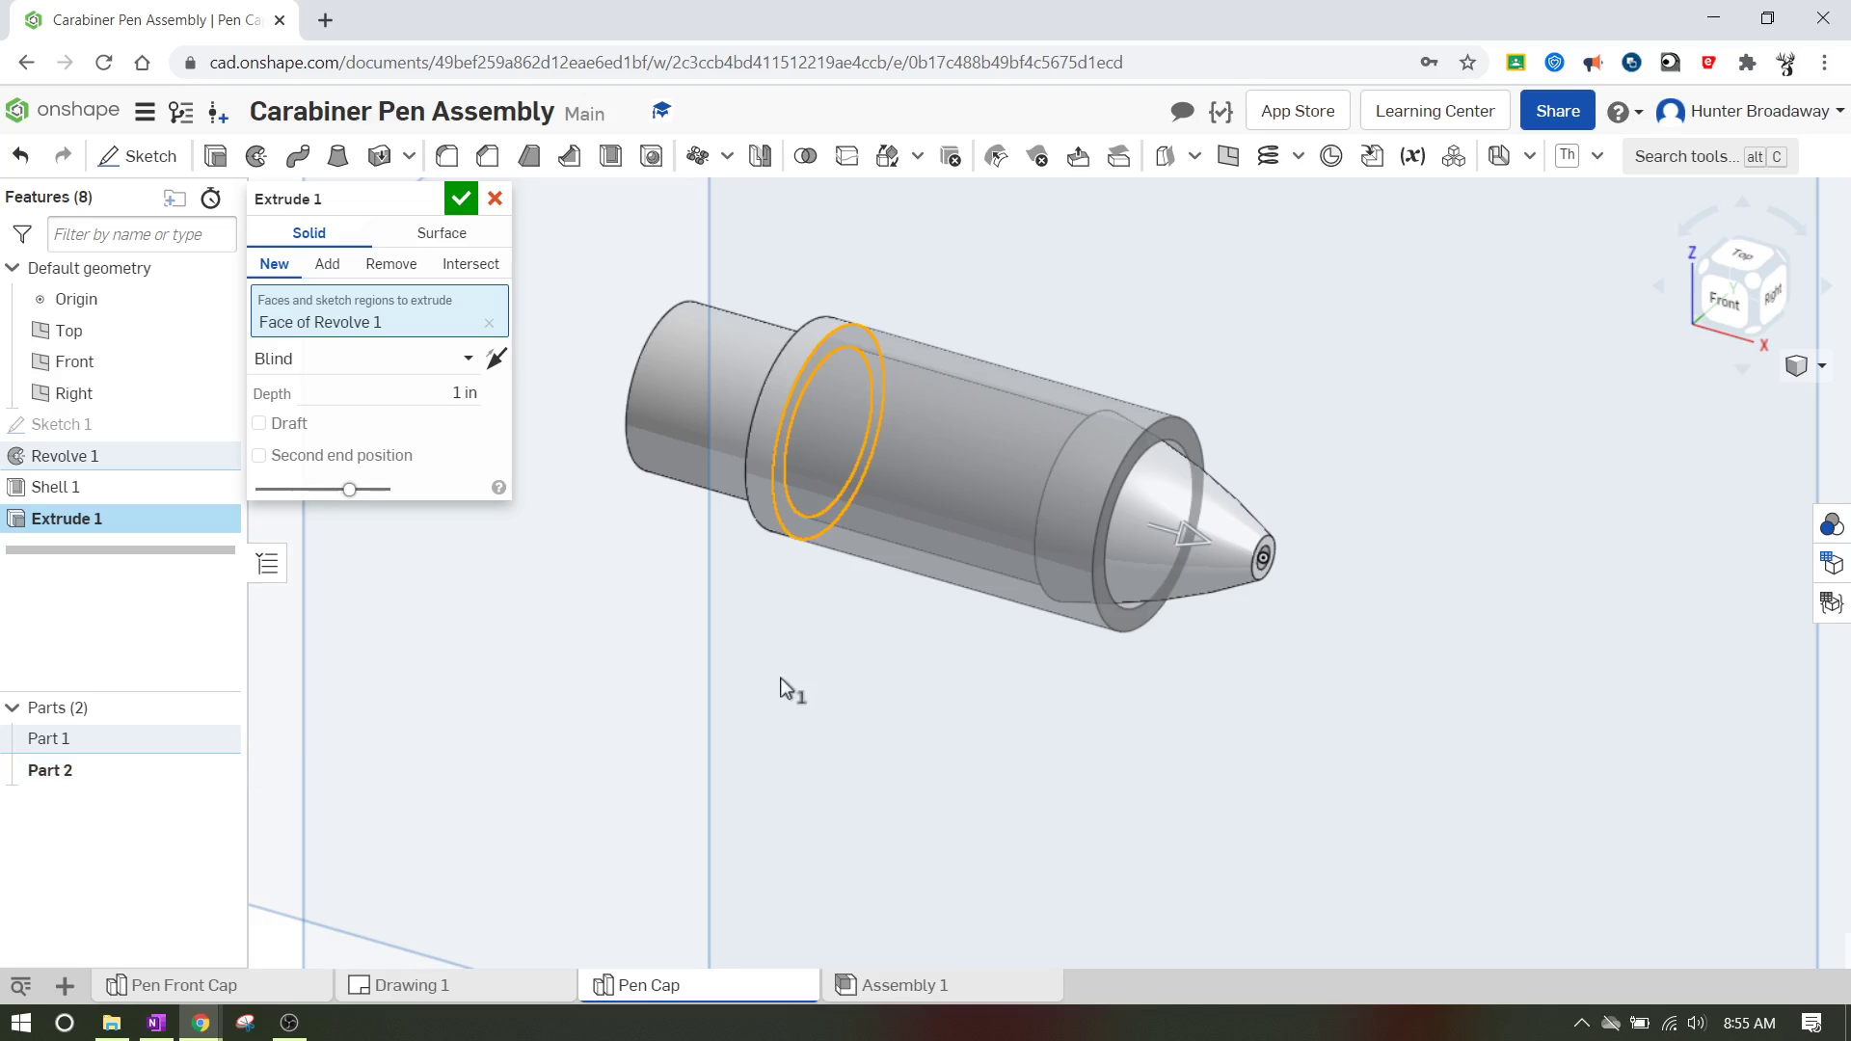
pyautogui.scroll(2, 979, 661)
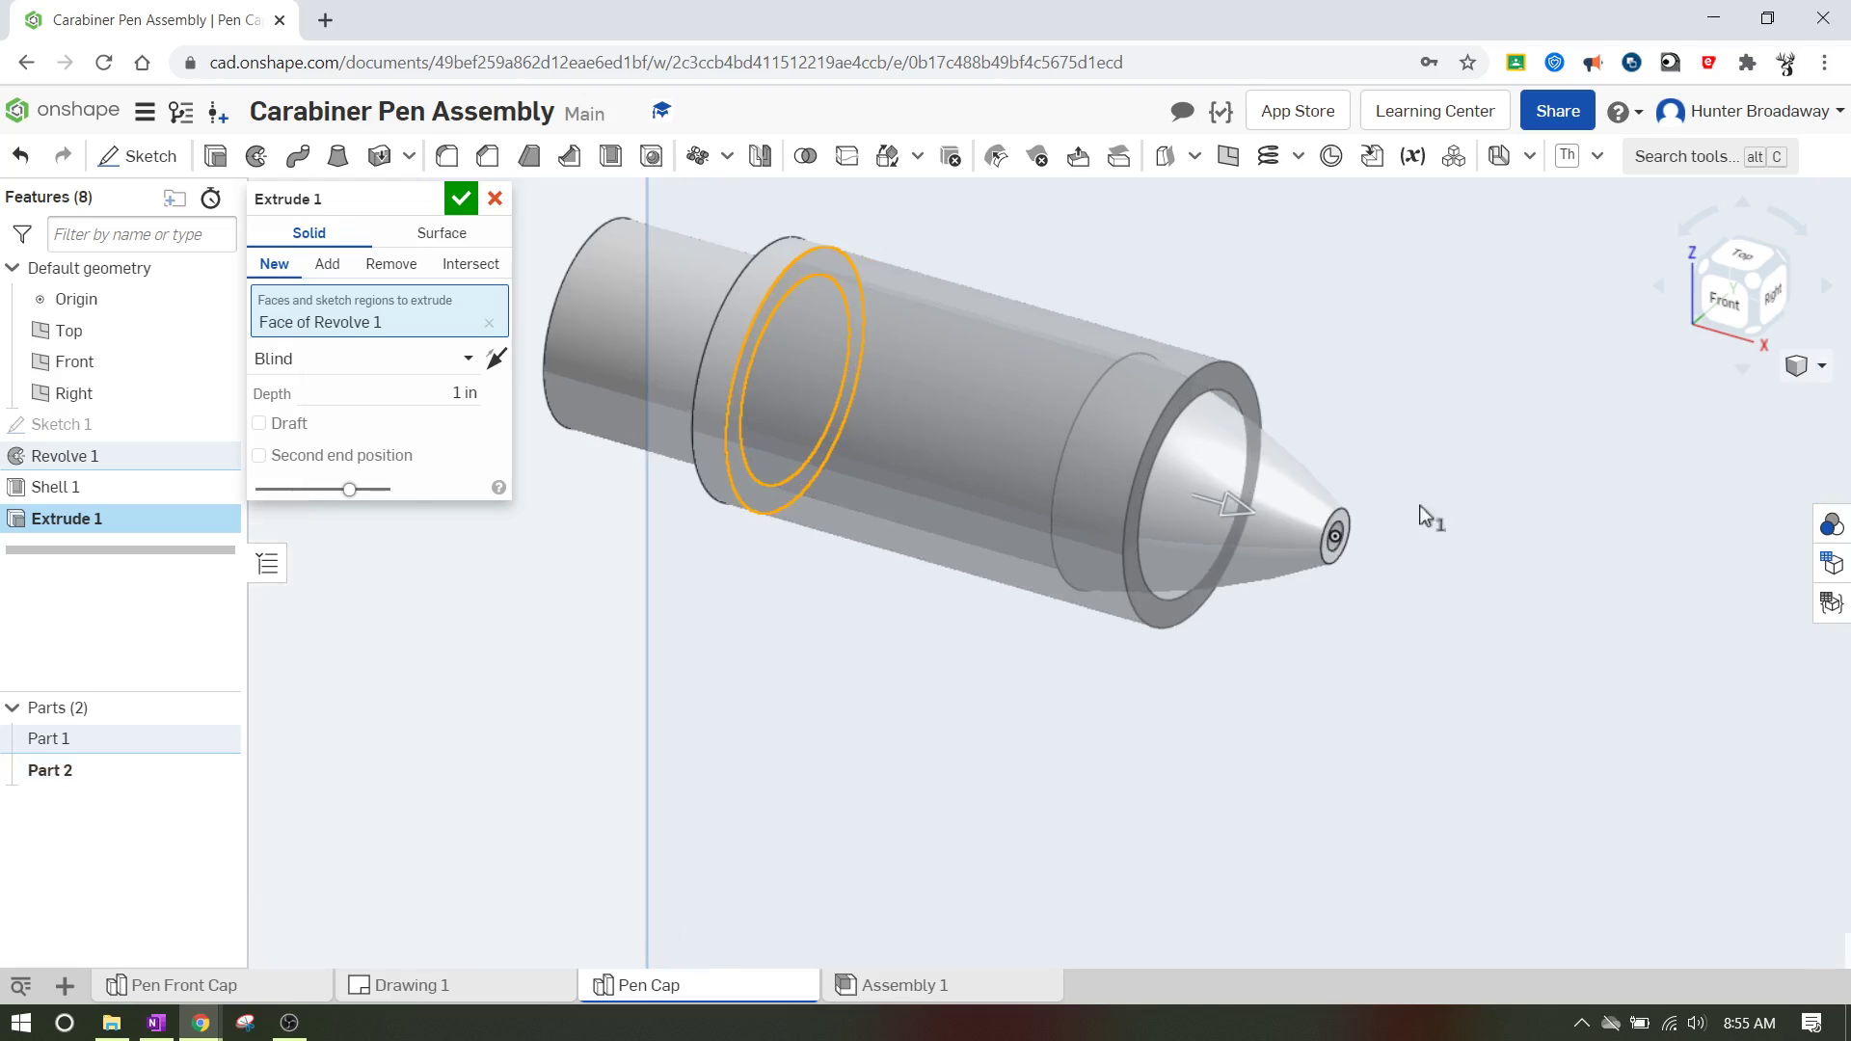
pyautogui.click(1725, 300)
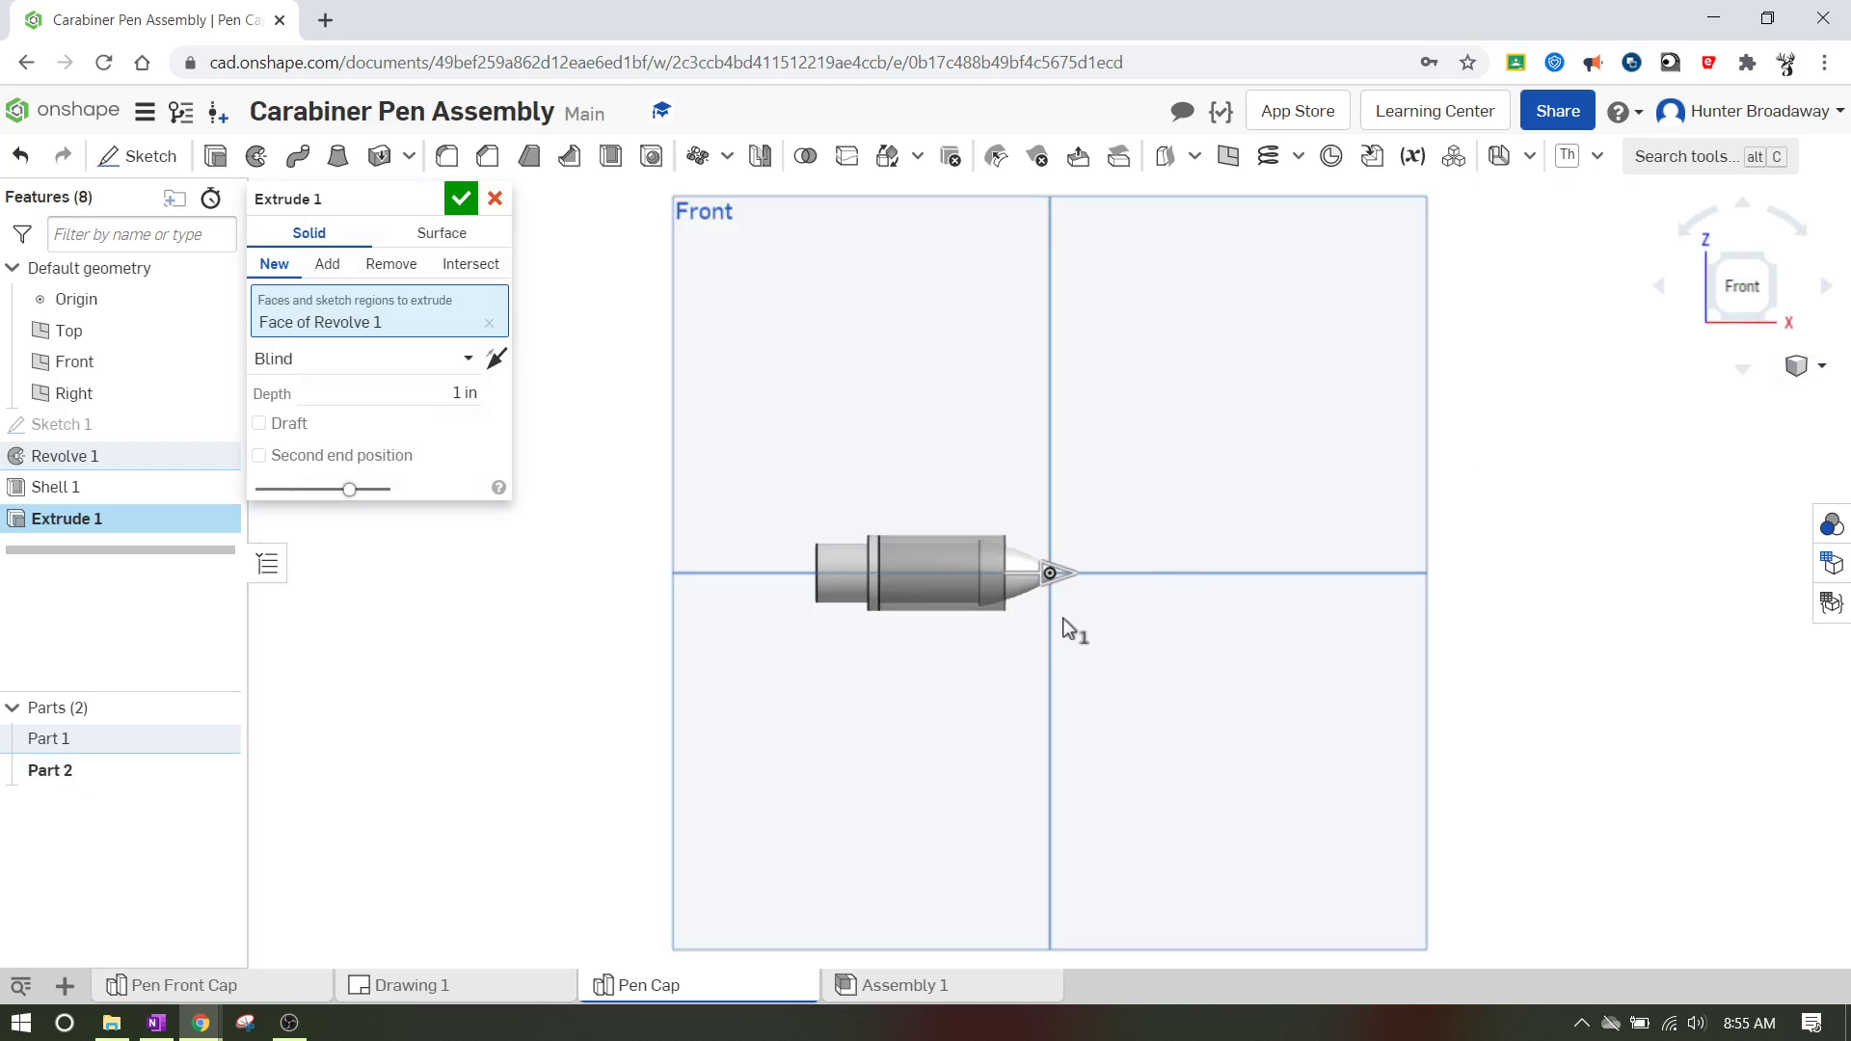
pyautogui.scroll(5, 798, 569)
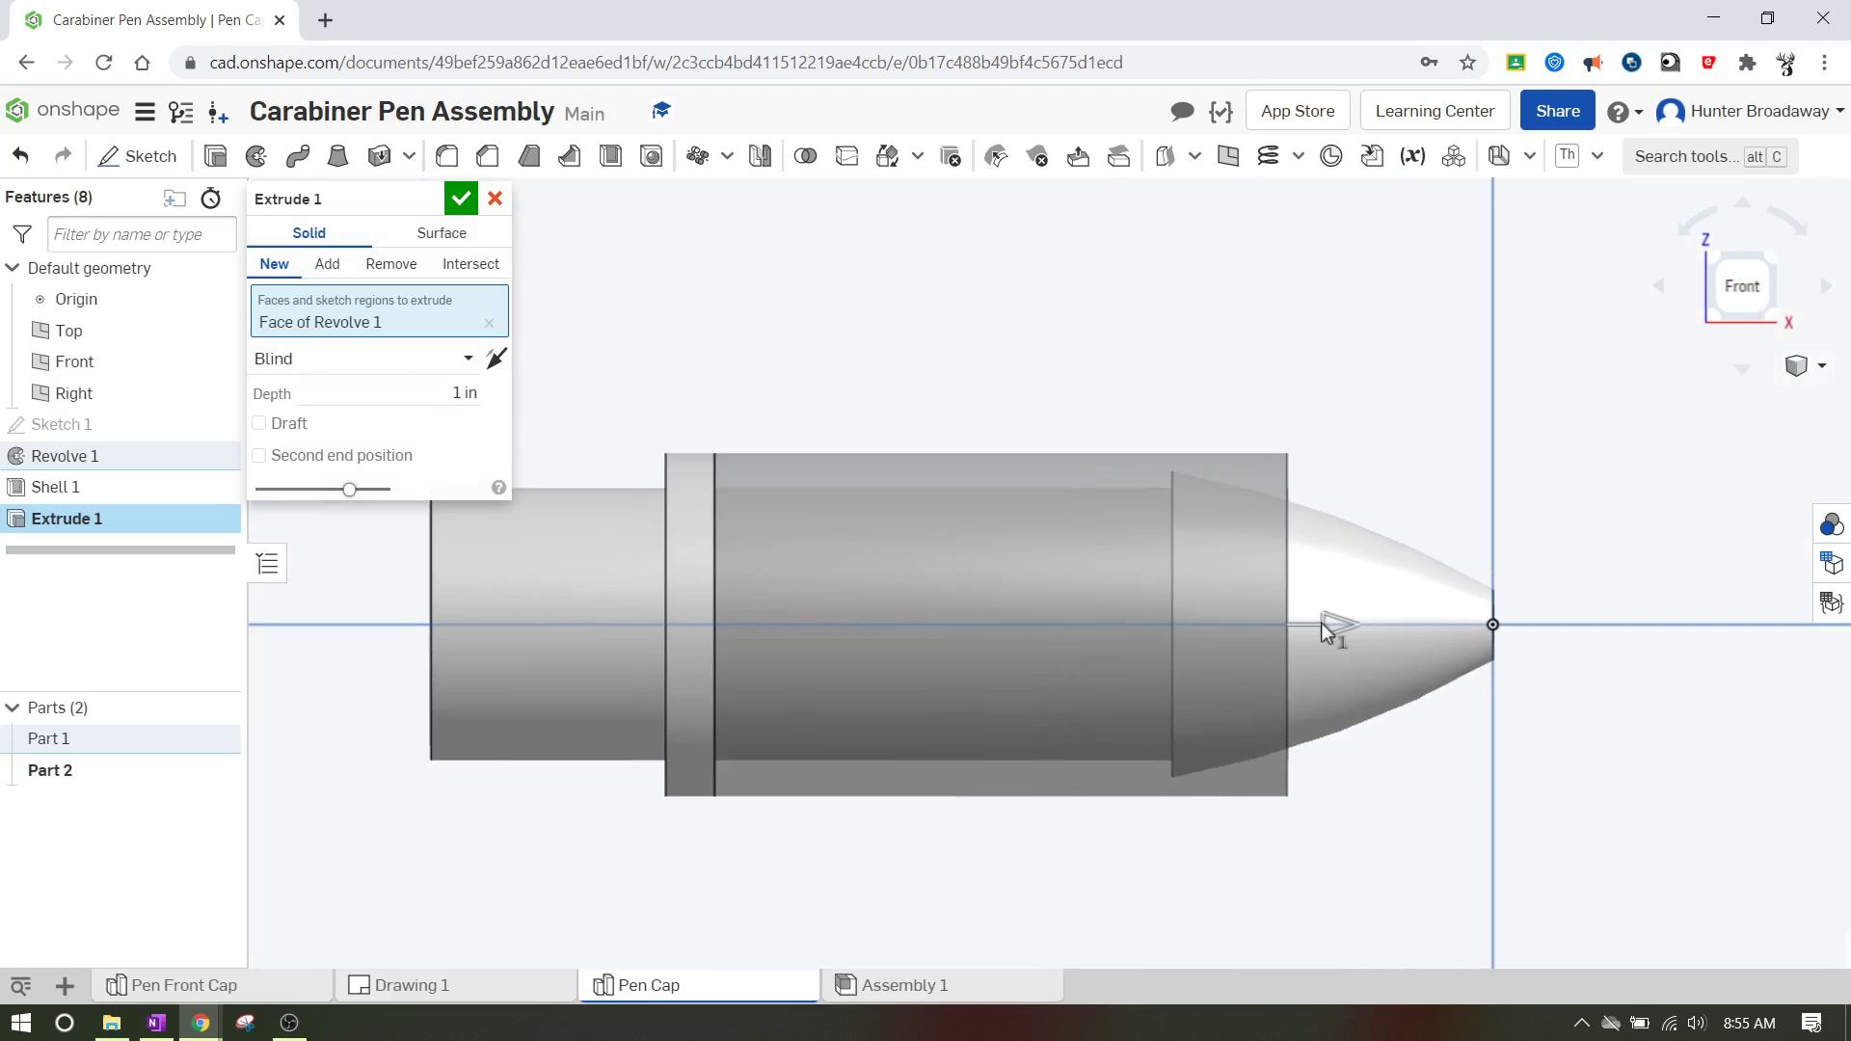
pyautogui.moveTo(1338, 623); pyautogui.dragTo(1224, 623)
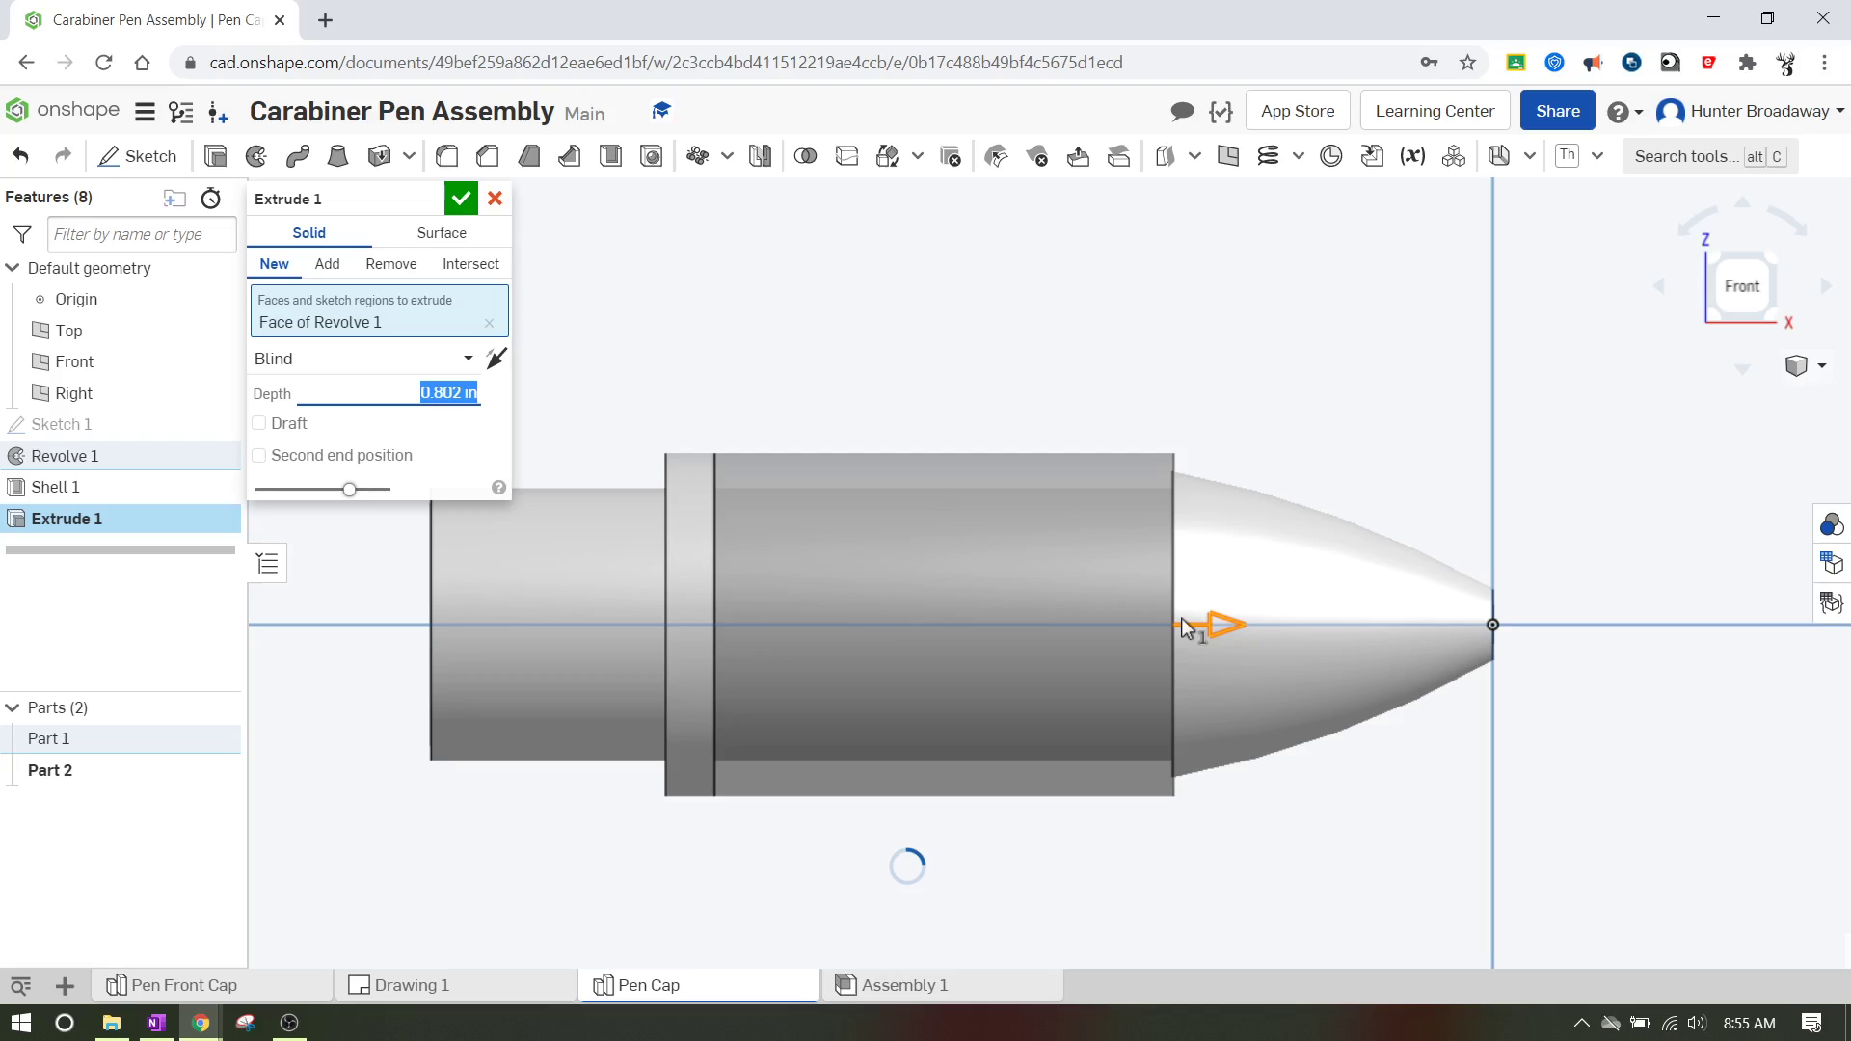
# - Set the sleeve depth to 0.8 in and add a reversed draft
pyautogui.write('0')
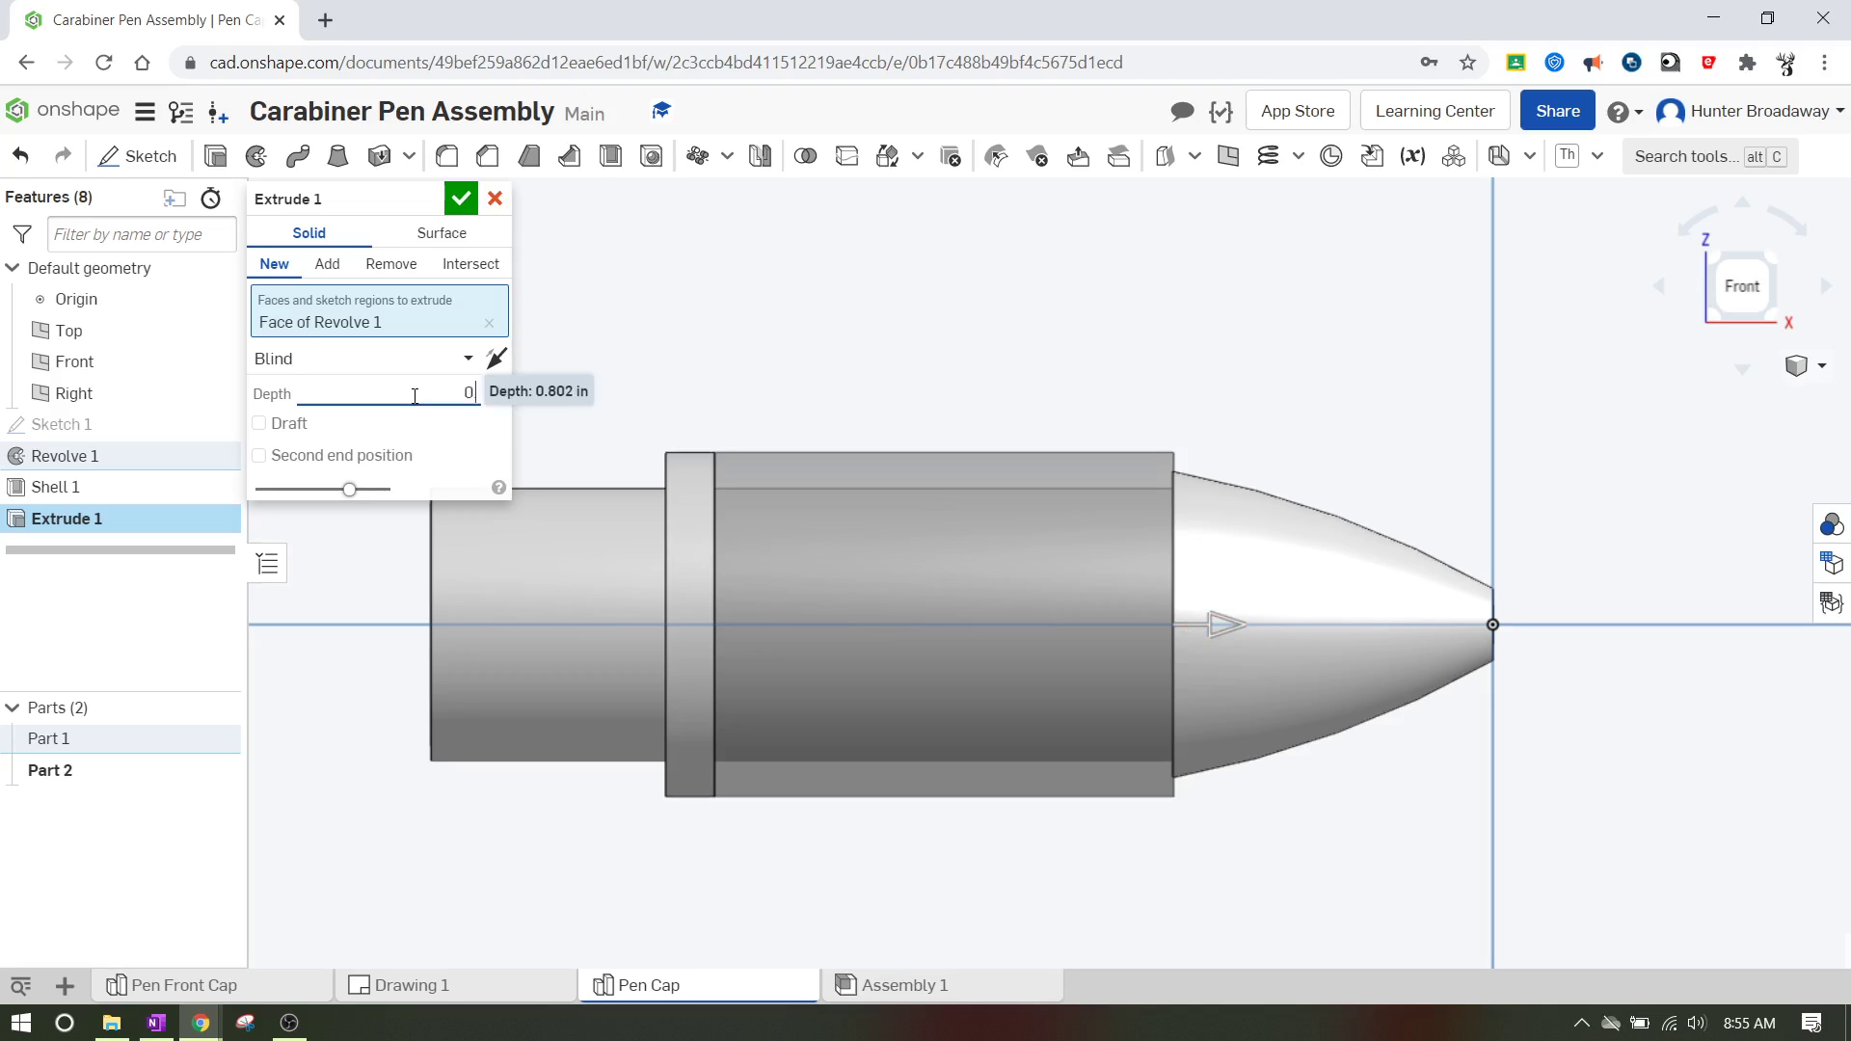
pyautogui.write('.8')
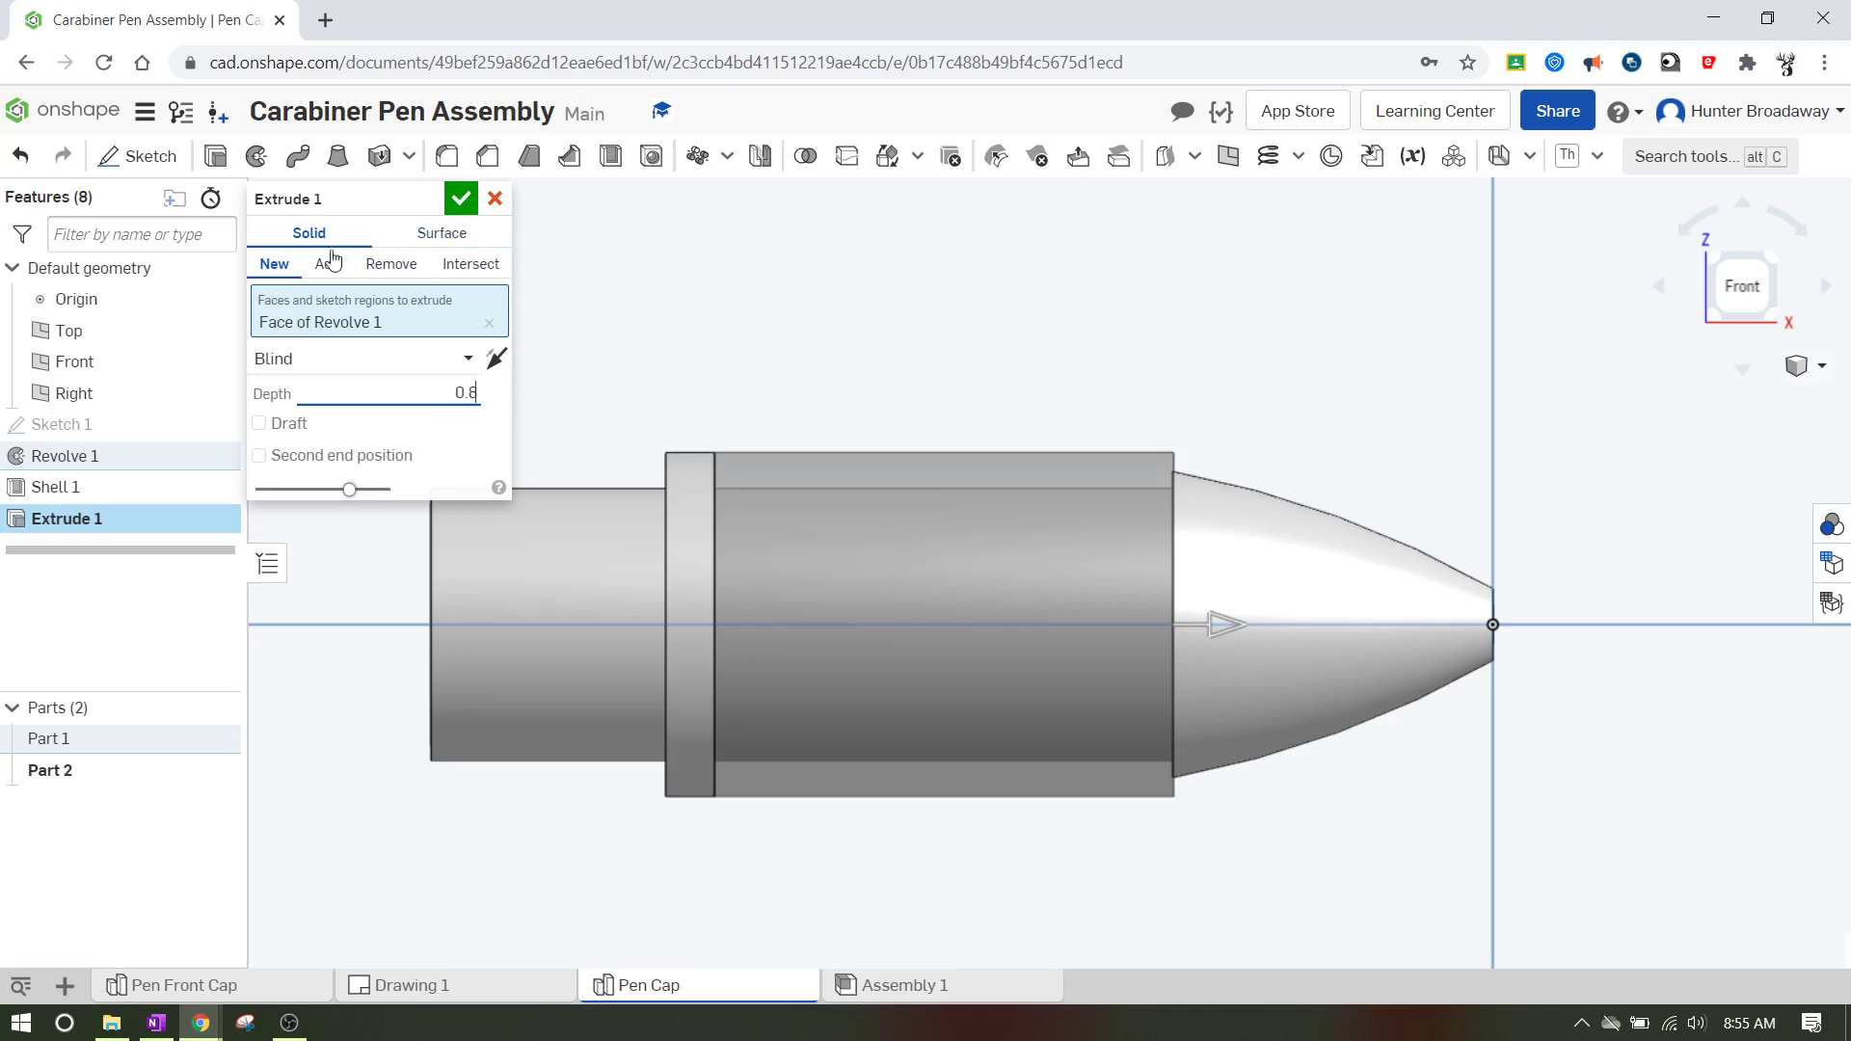
pyautogui.click(259, 424)
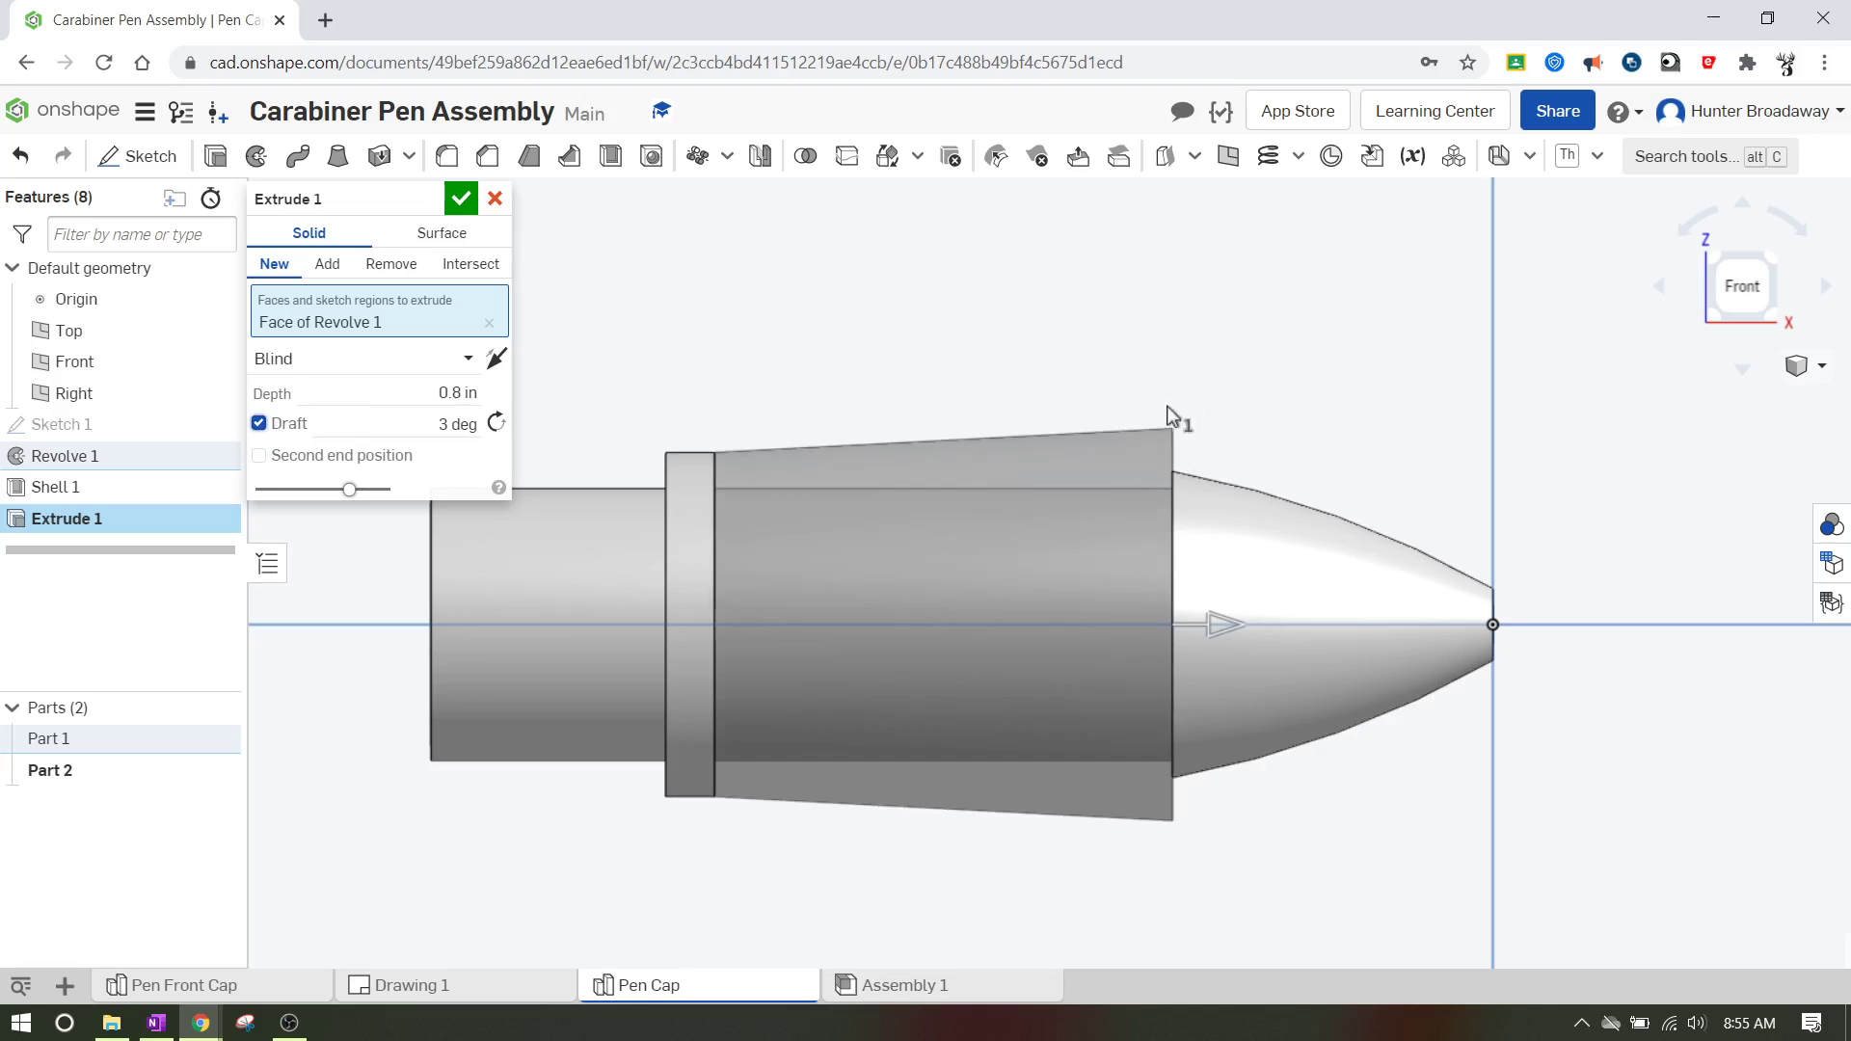
pyautogui.click(494, 424)
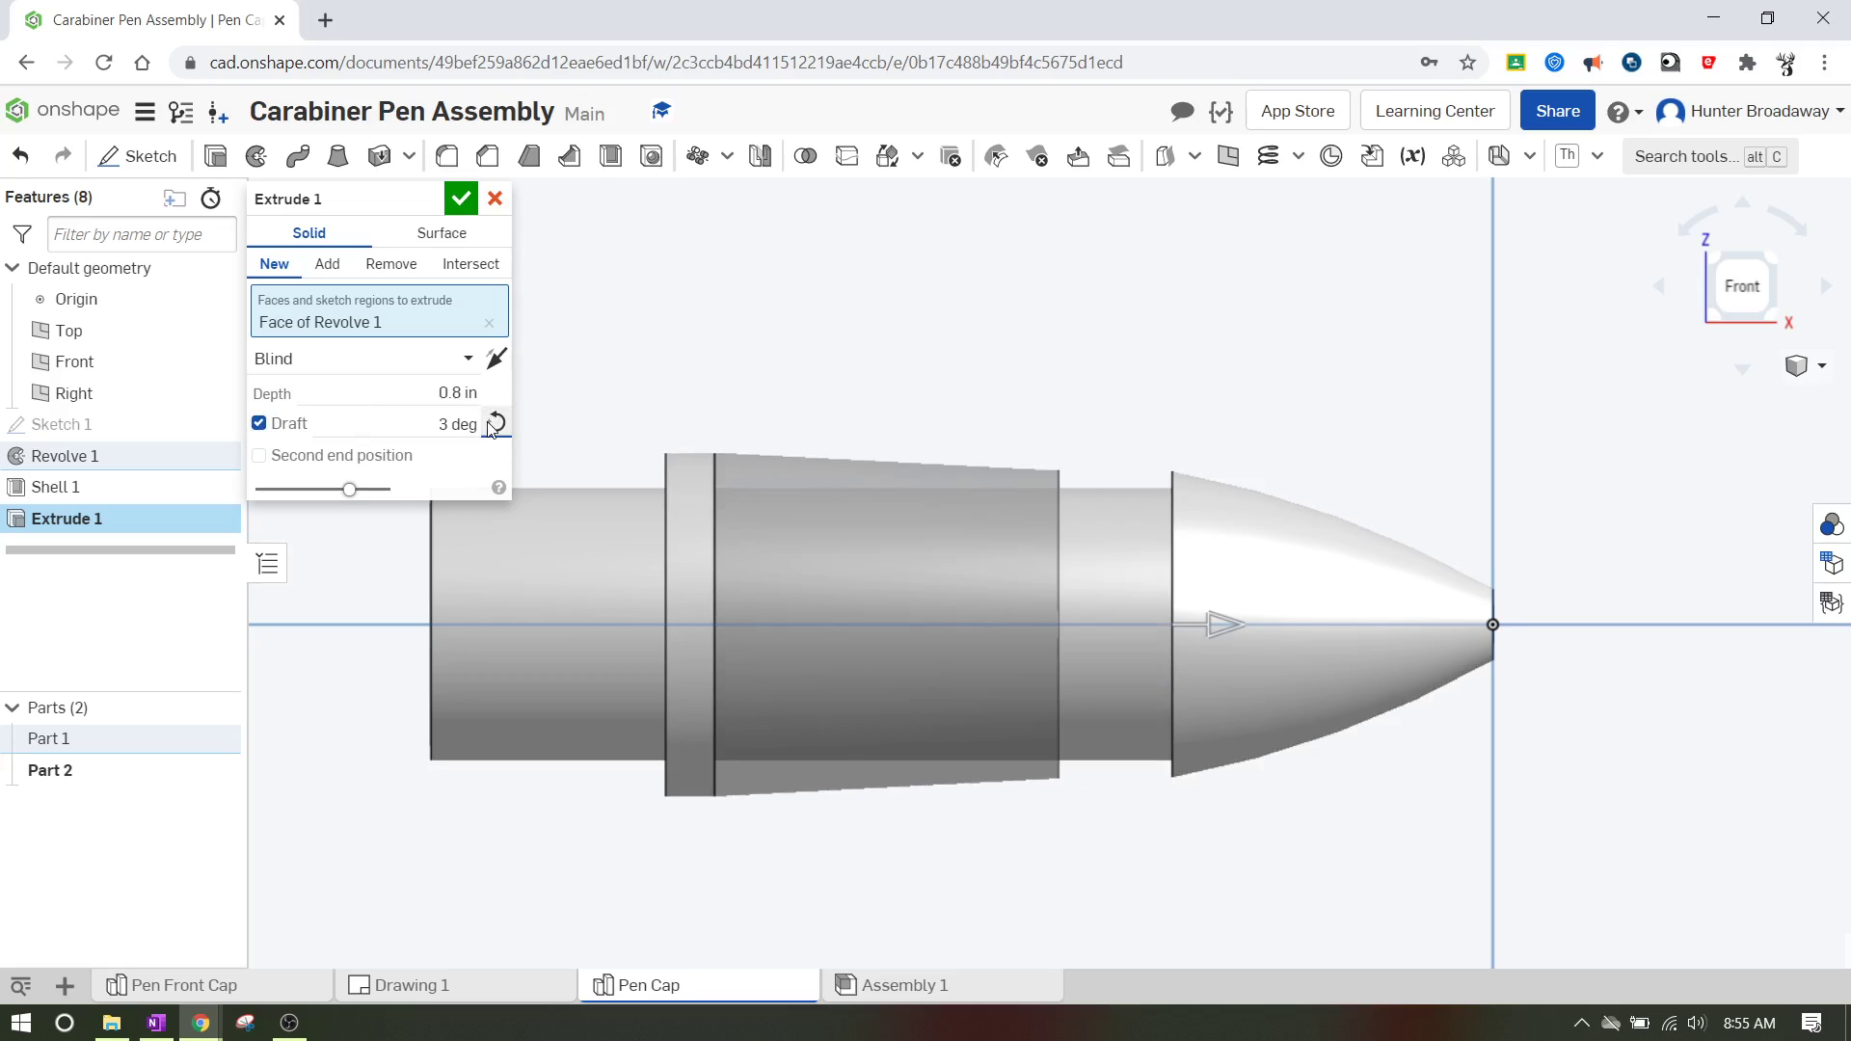
pyautogui.click(459, 425)
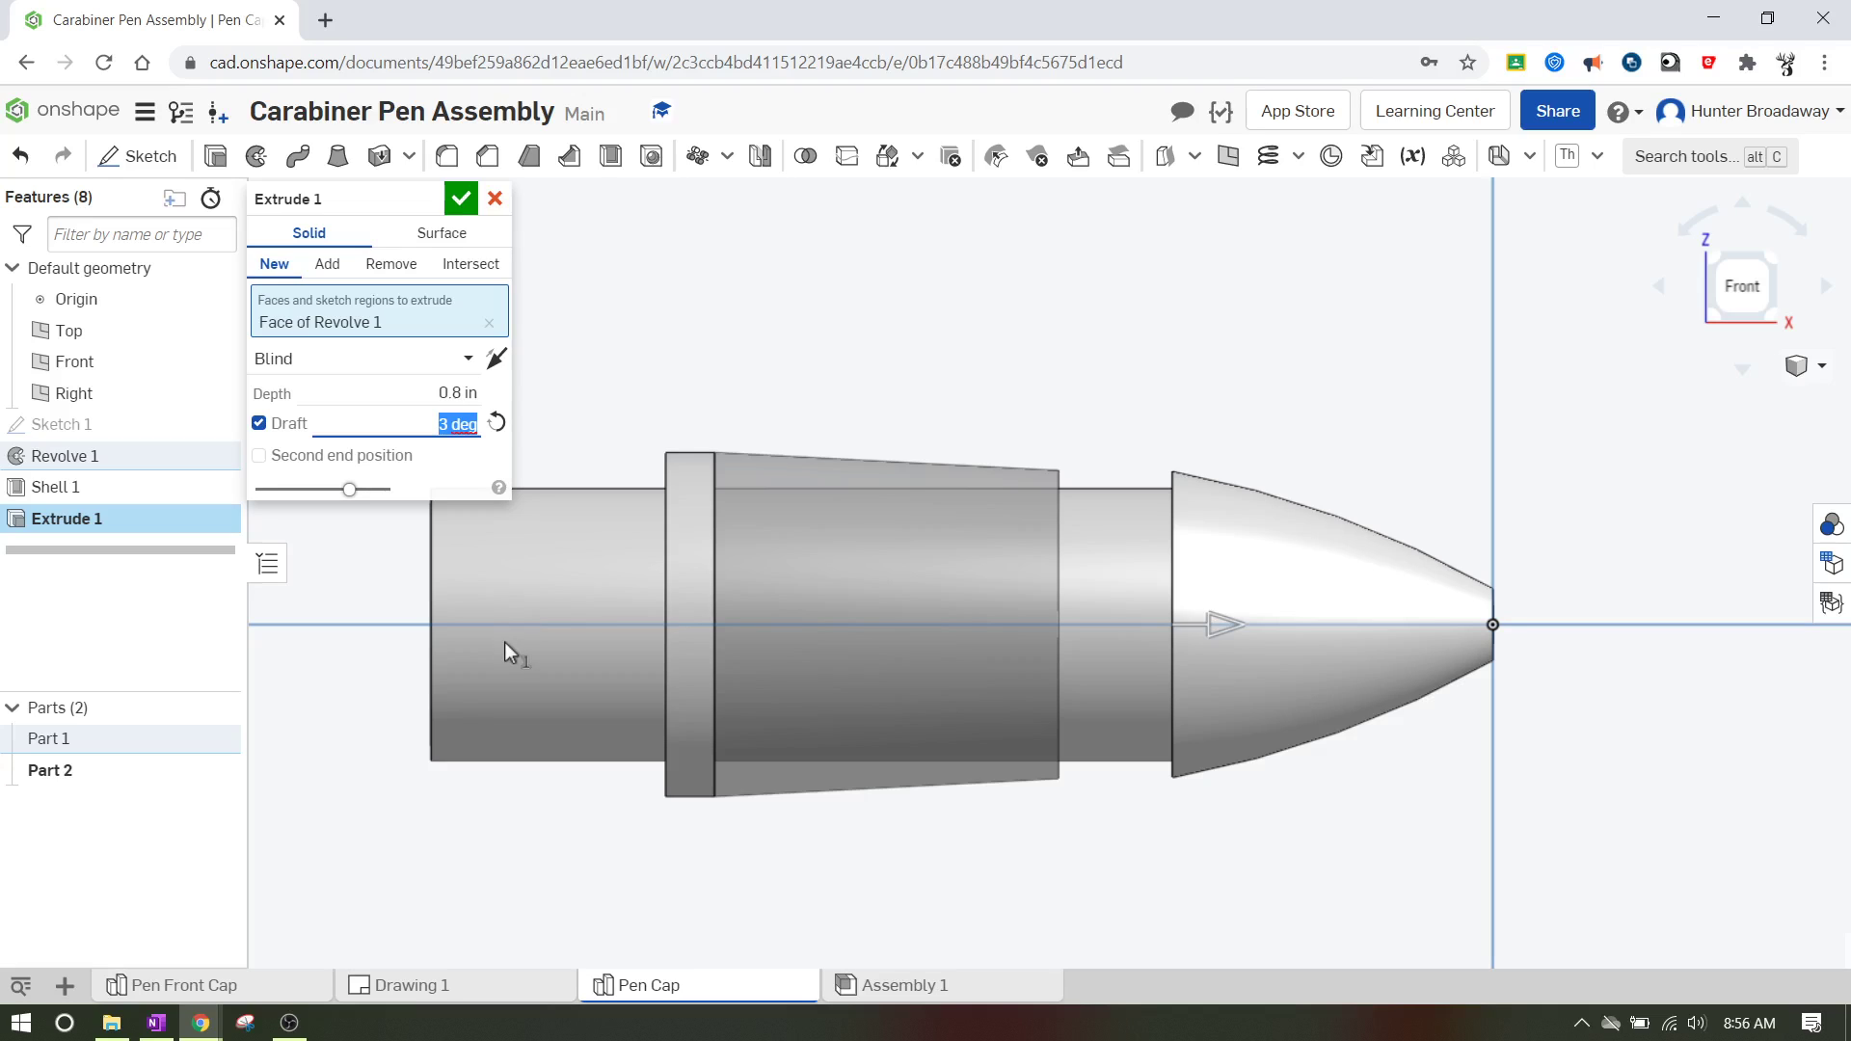
# - Try draft angles of 1.5°, 1.6° and 1.7°, settle on 2°, and confirm the extrusion
pyautogui.write('1.5')
pyautogui.press('Return')
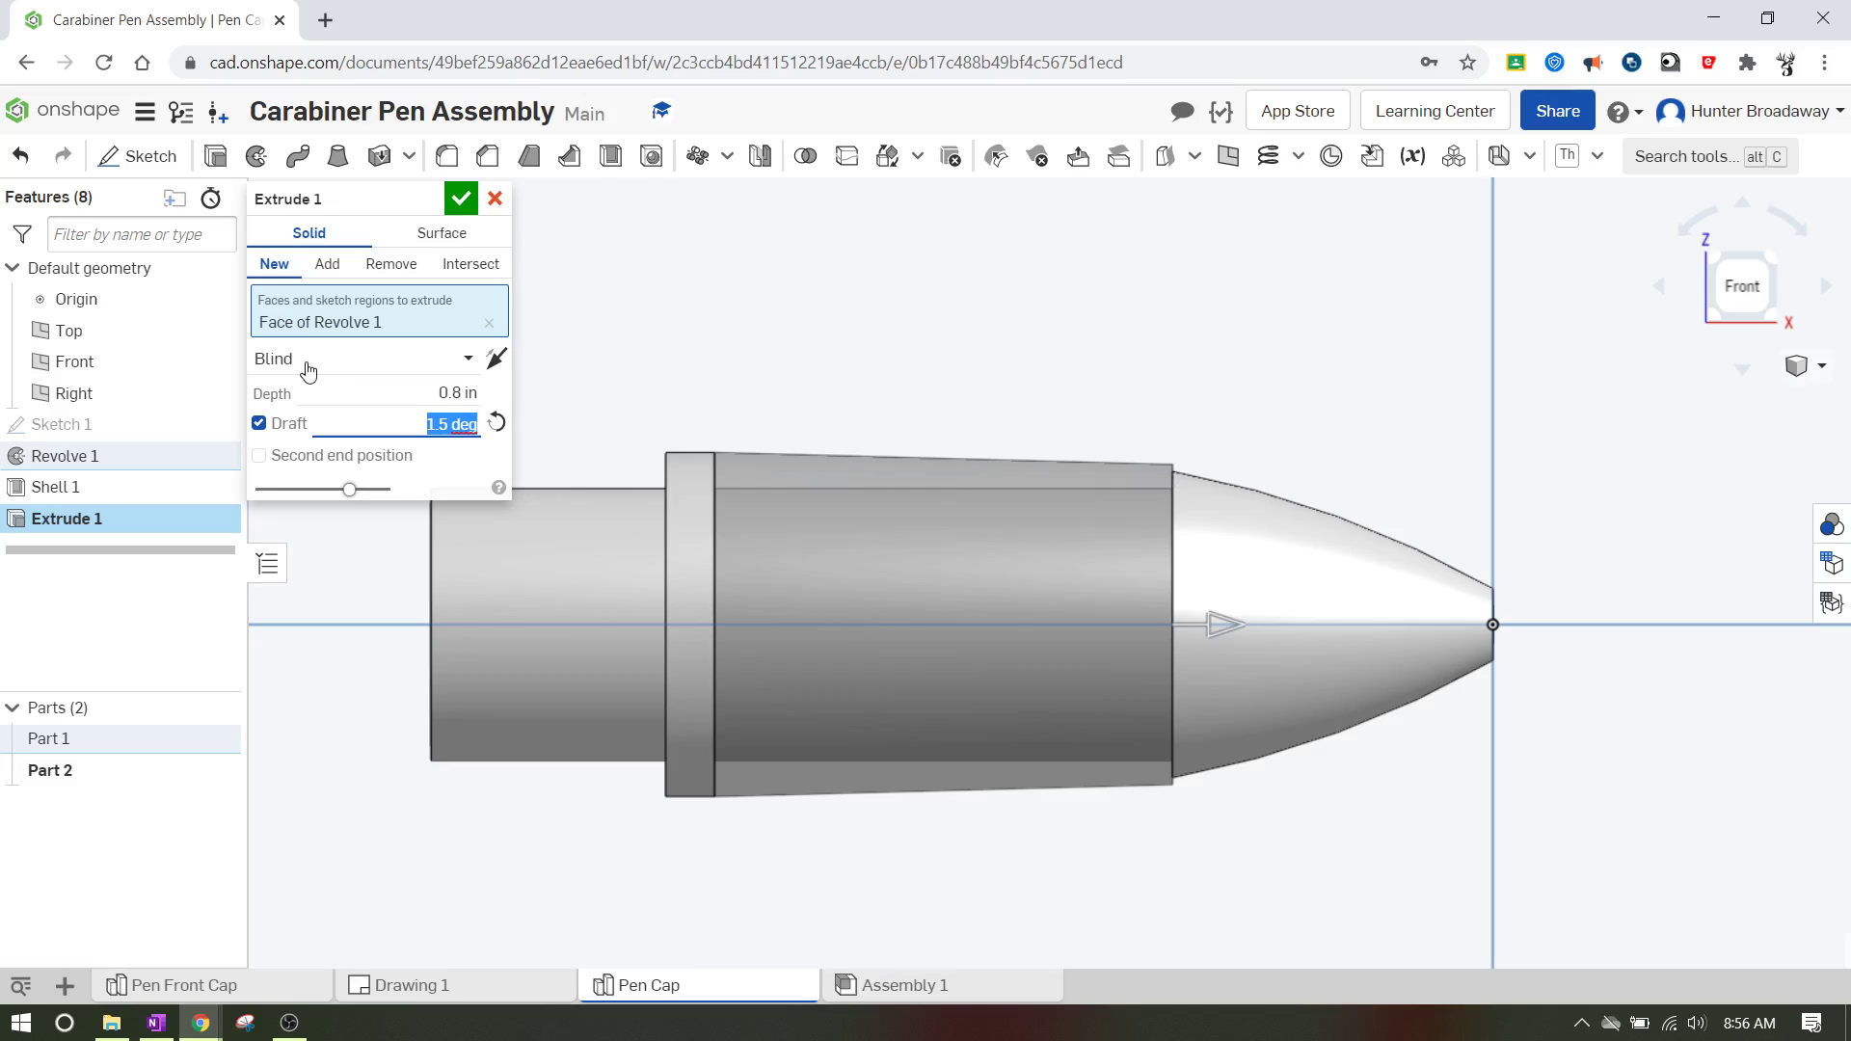
pyautogui.write('1.6')
pyautogui.press('Return')
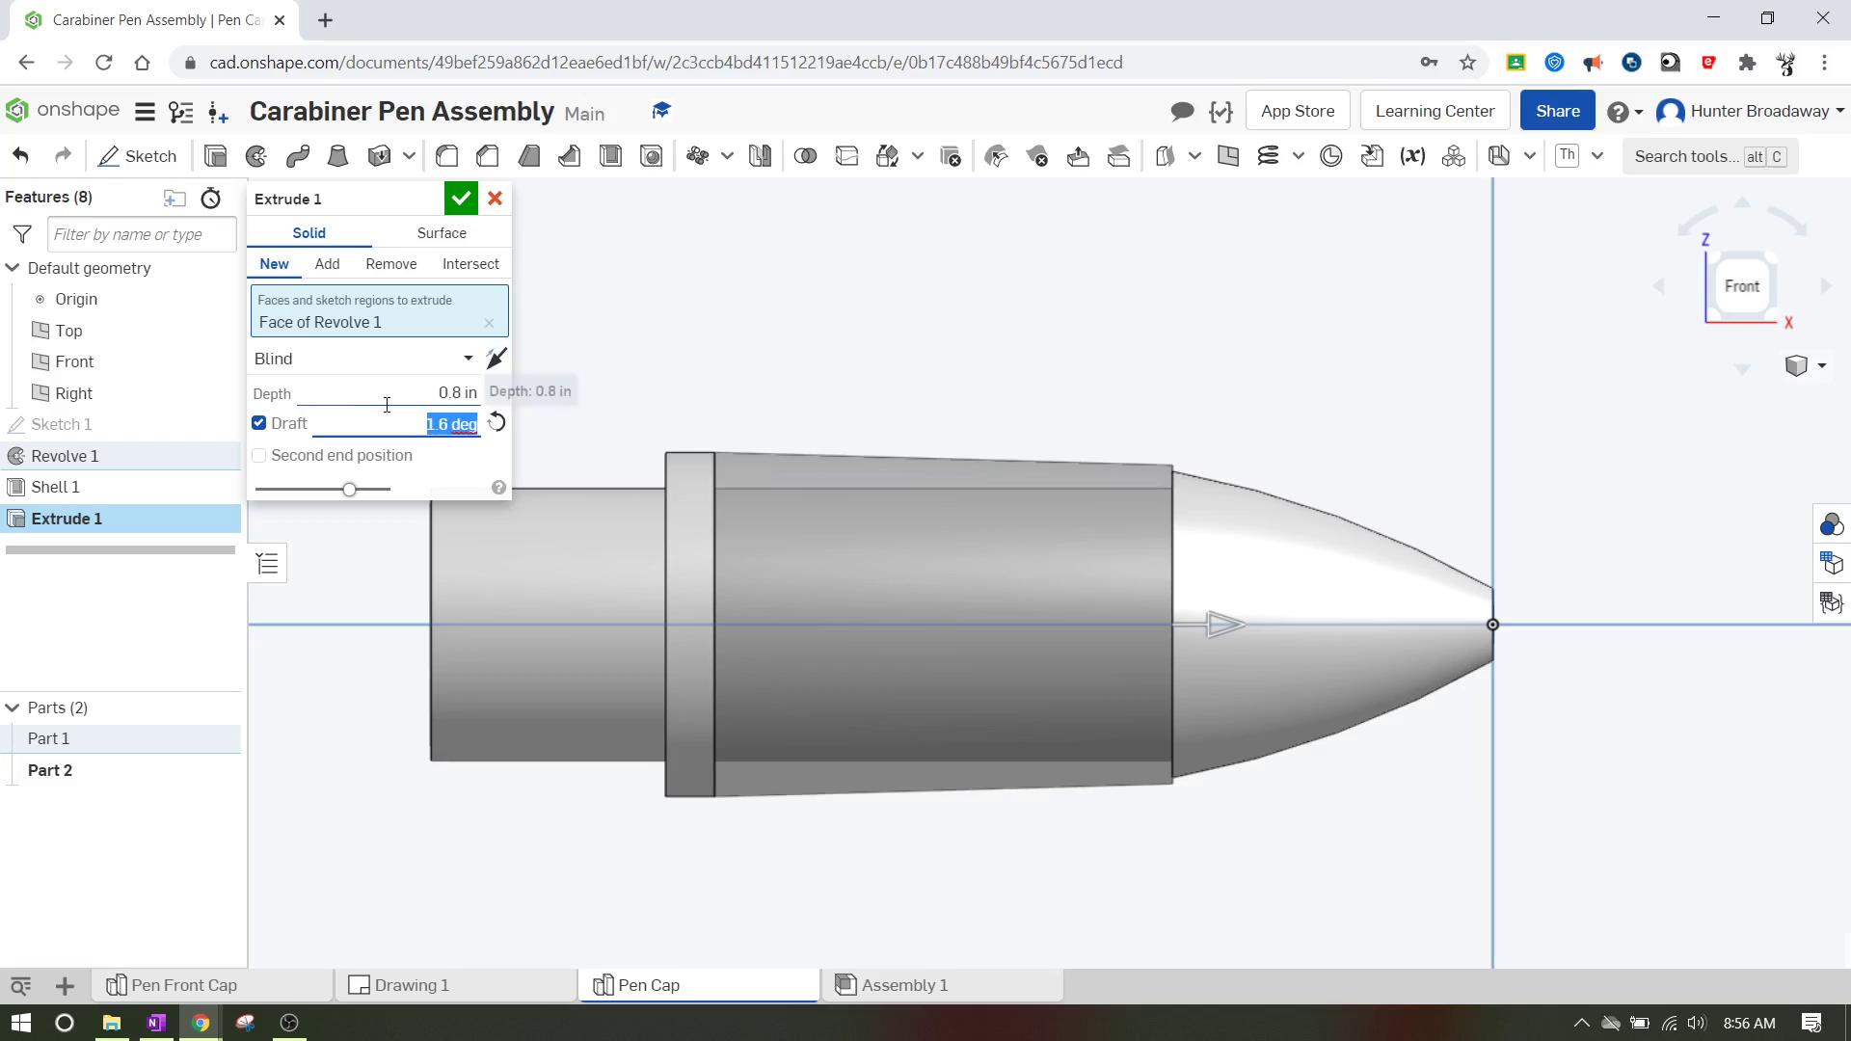
pyautogui.write('1.7')
pyautogui.press('Return')
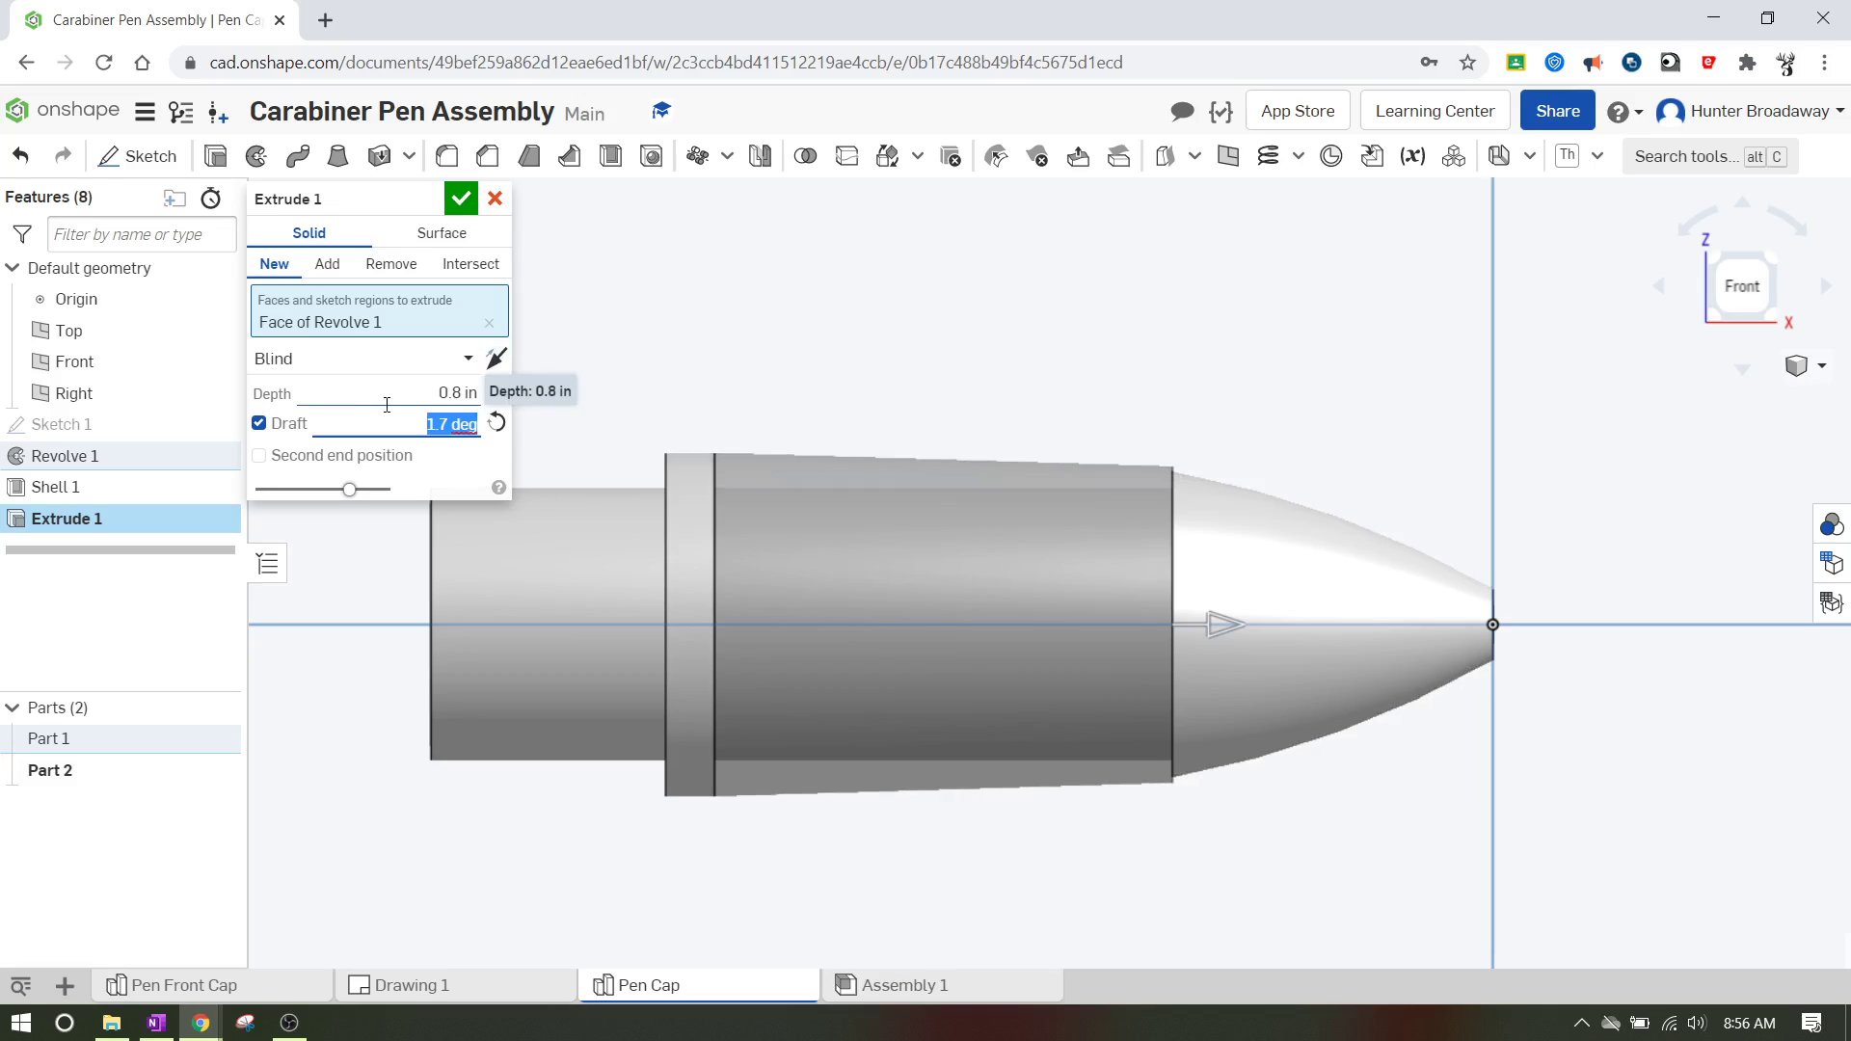
pyautogui.write('2')
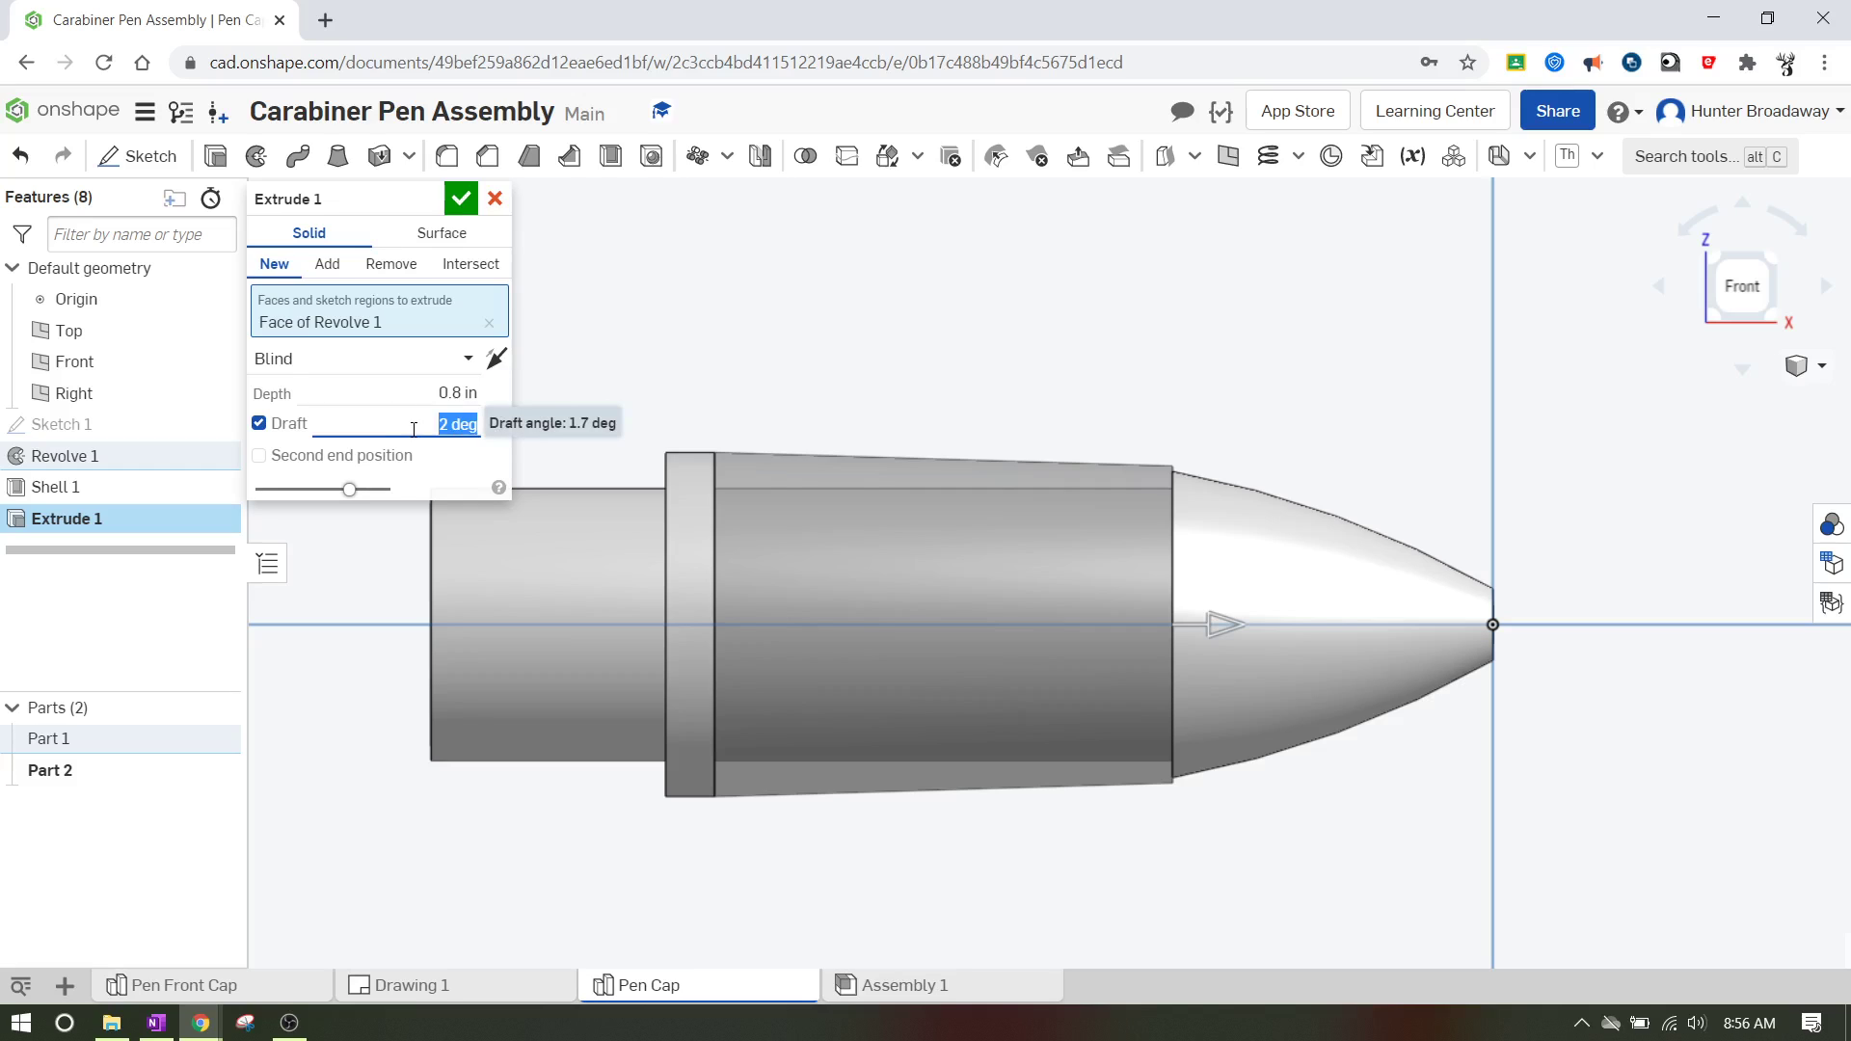
pyautogui.press('Return')
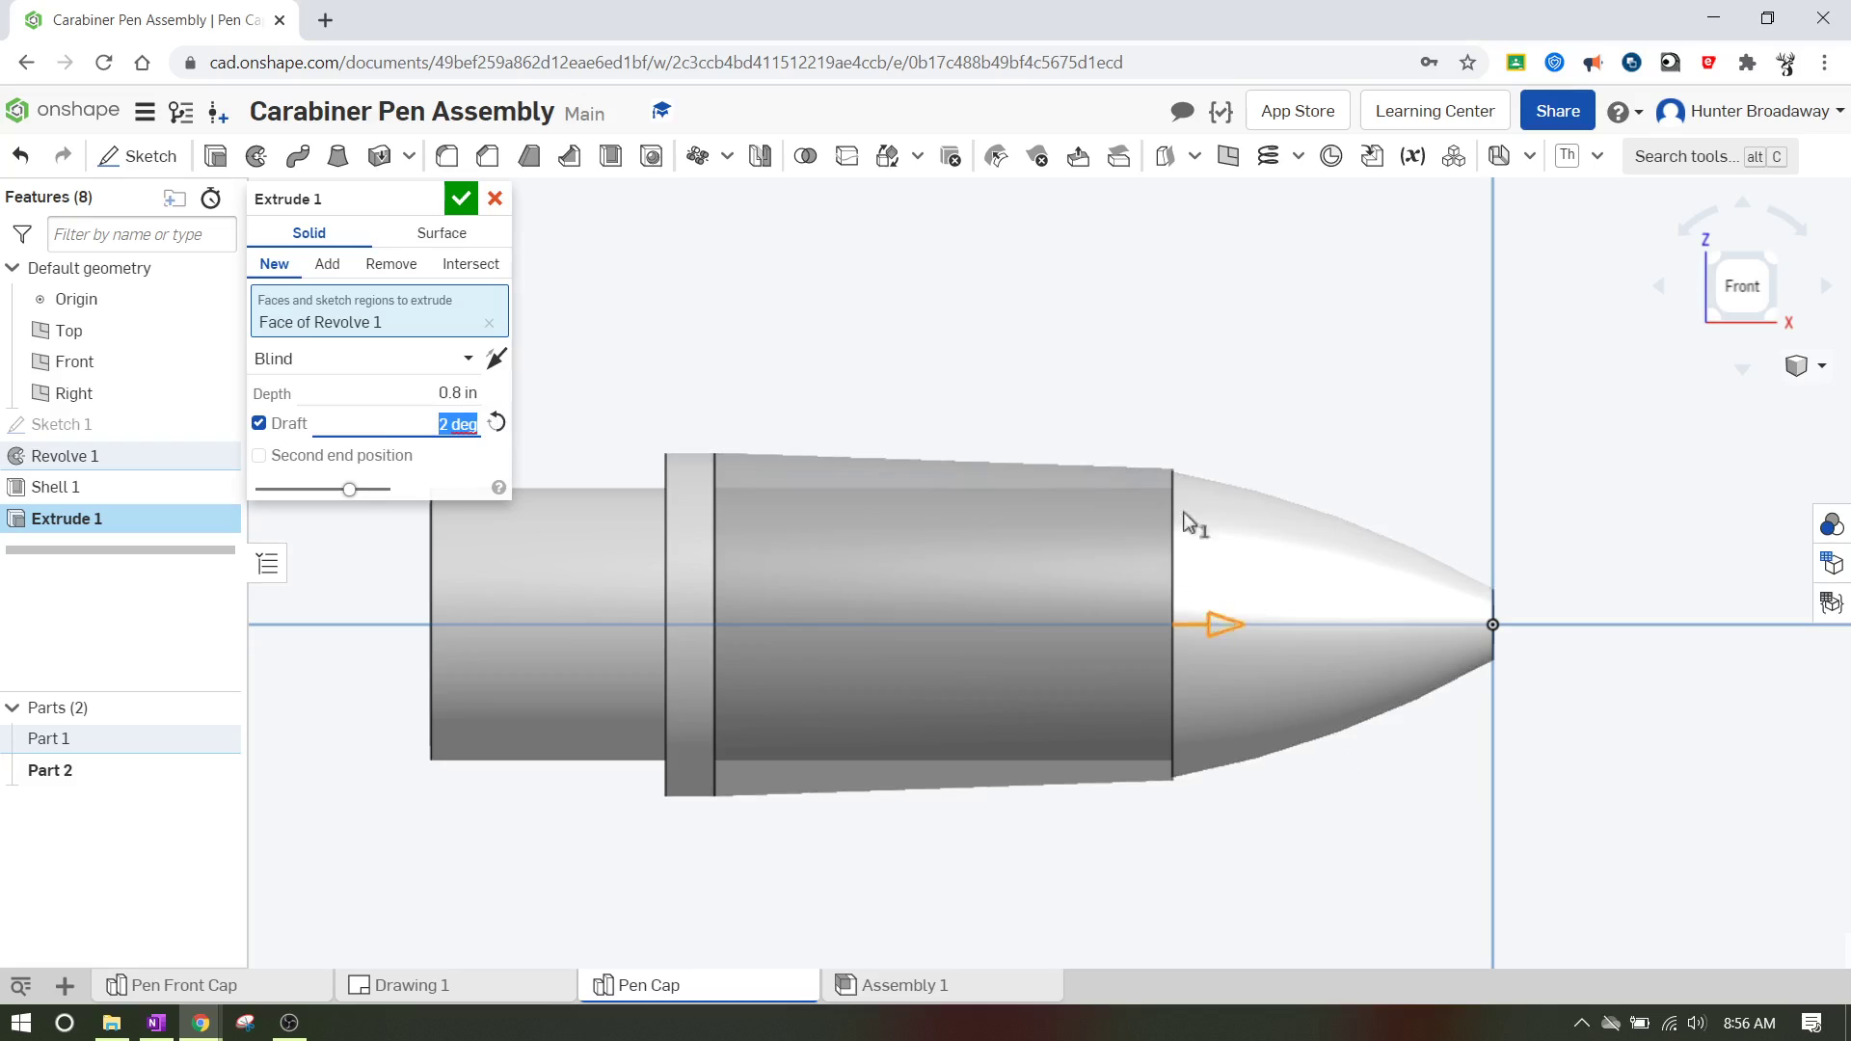
pyautogui.click(461, 200)
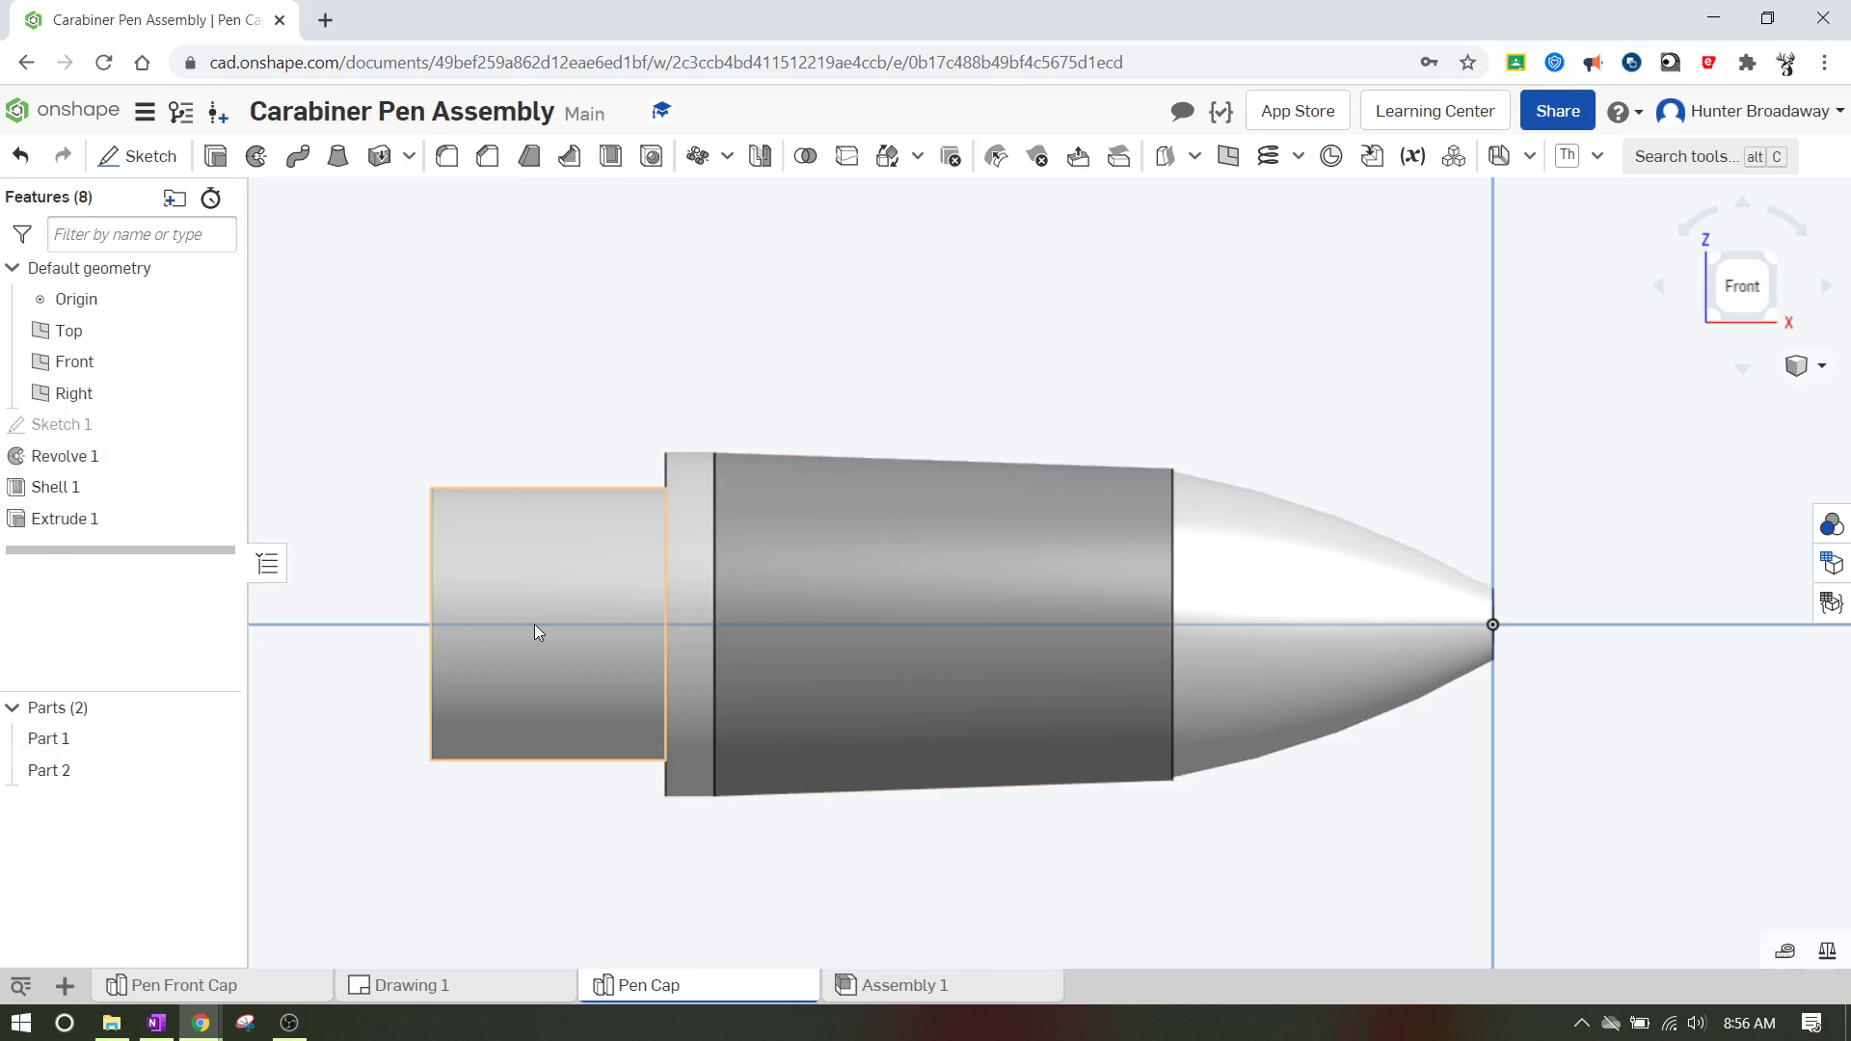
# - Give Part 2, the tapered sleeve, the green appearance #5FA73D
pyautogui.rightClick(48, 771)
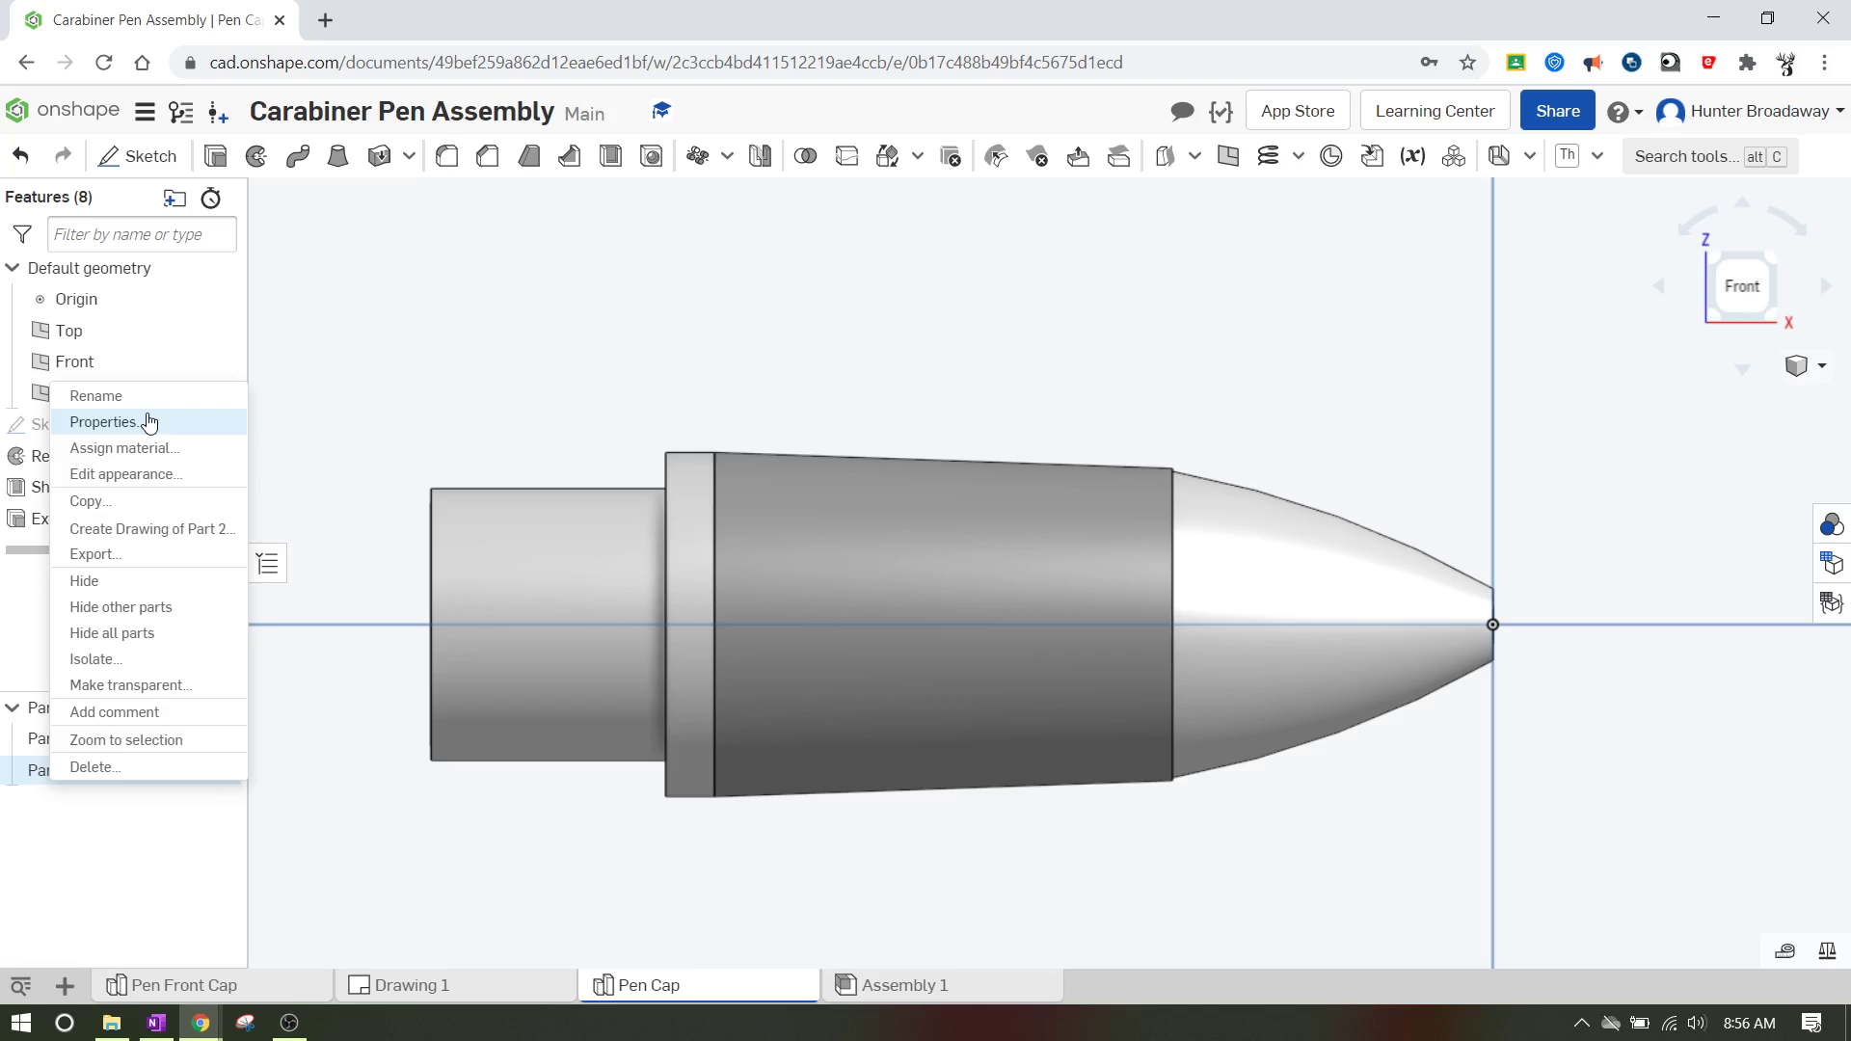
pyautogui.click(122, 479)
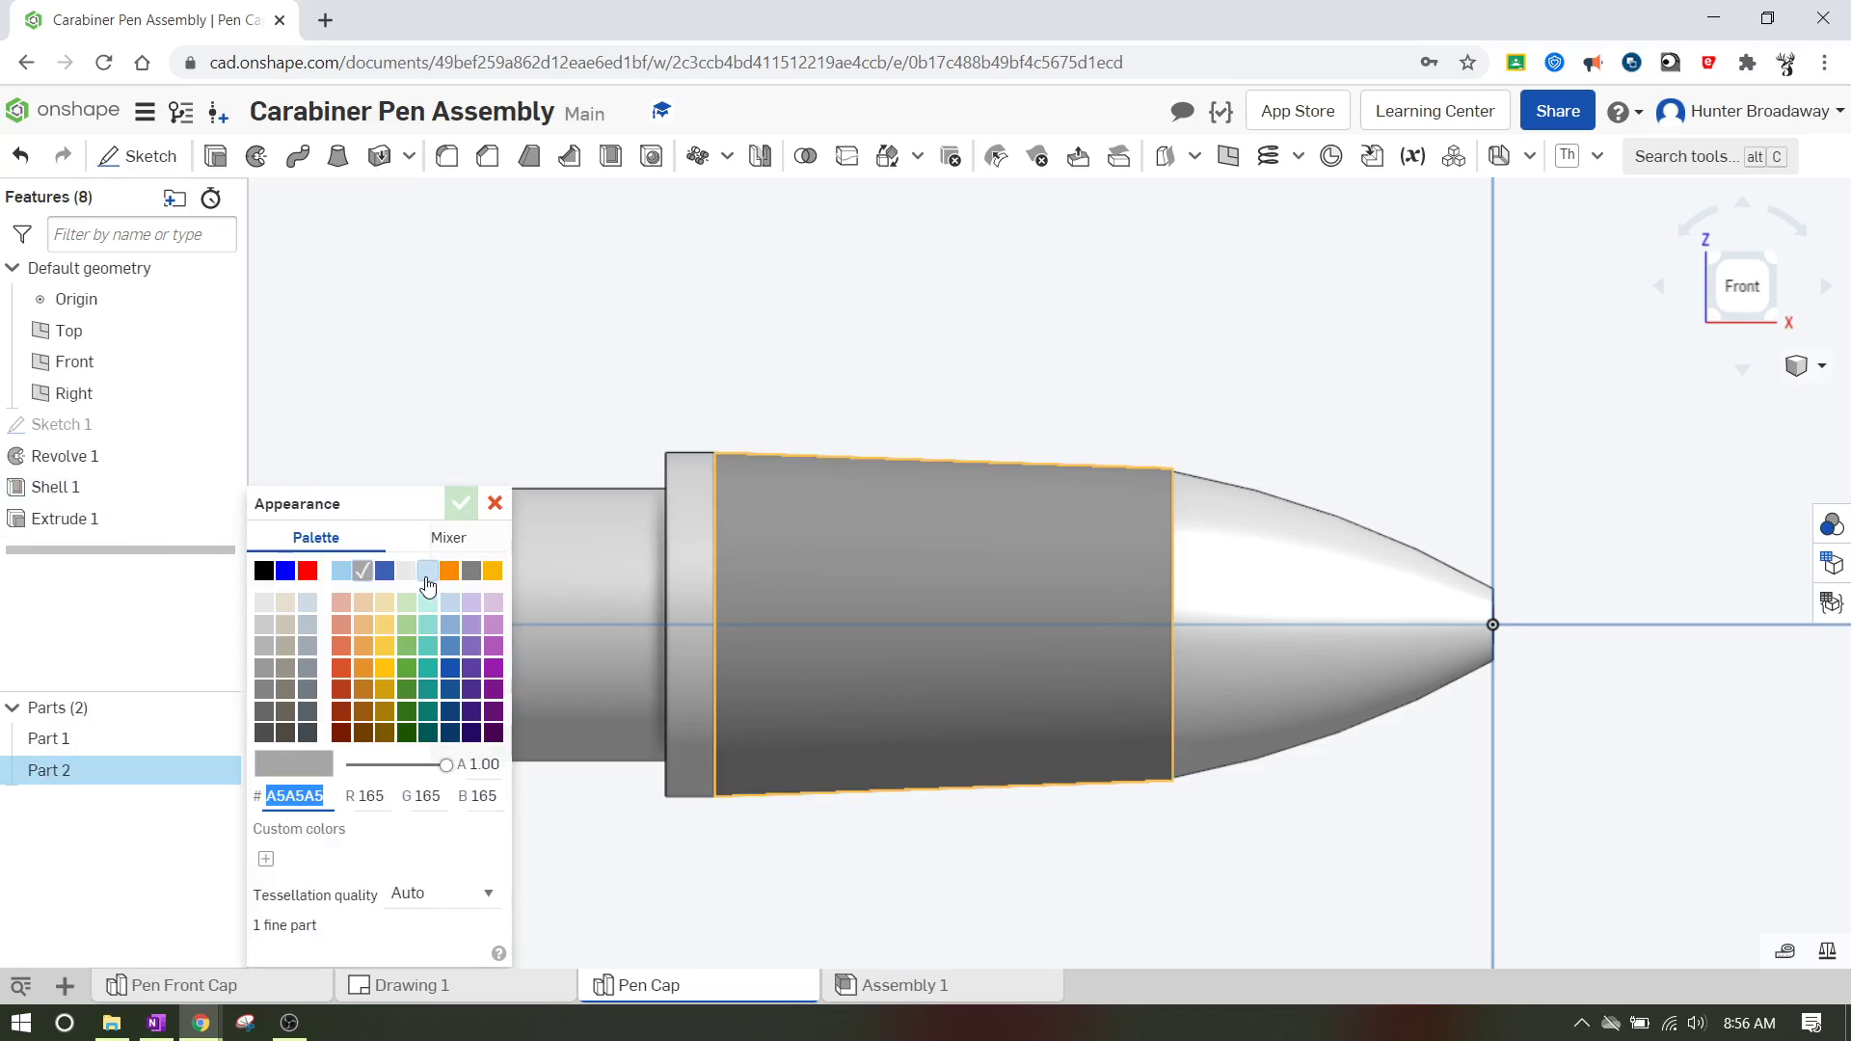
pyautogui.click(406, 669)
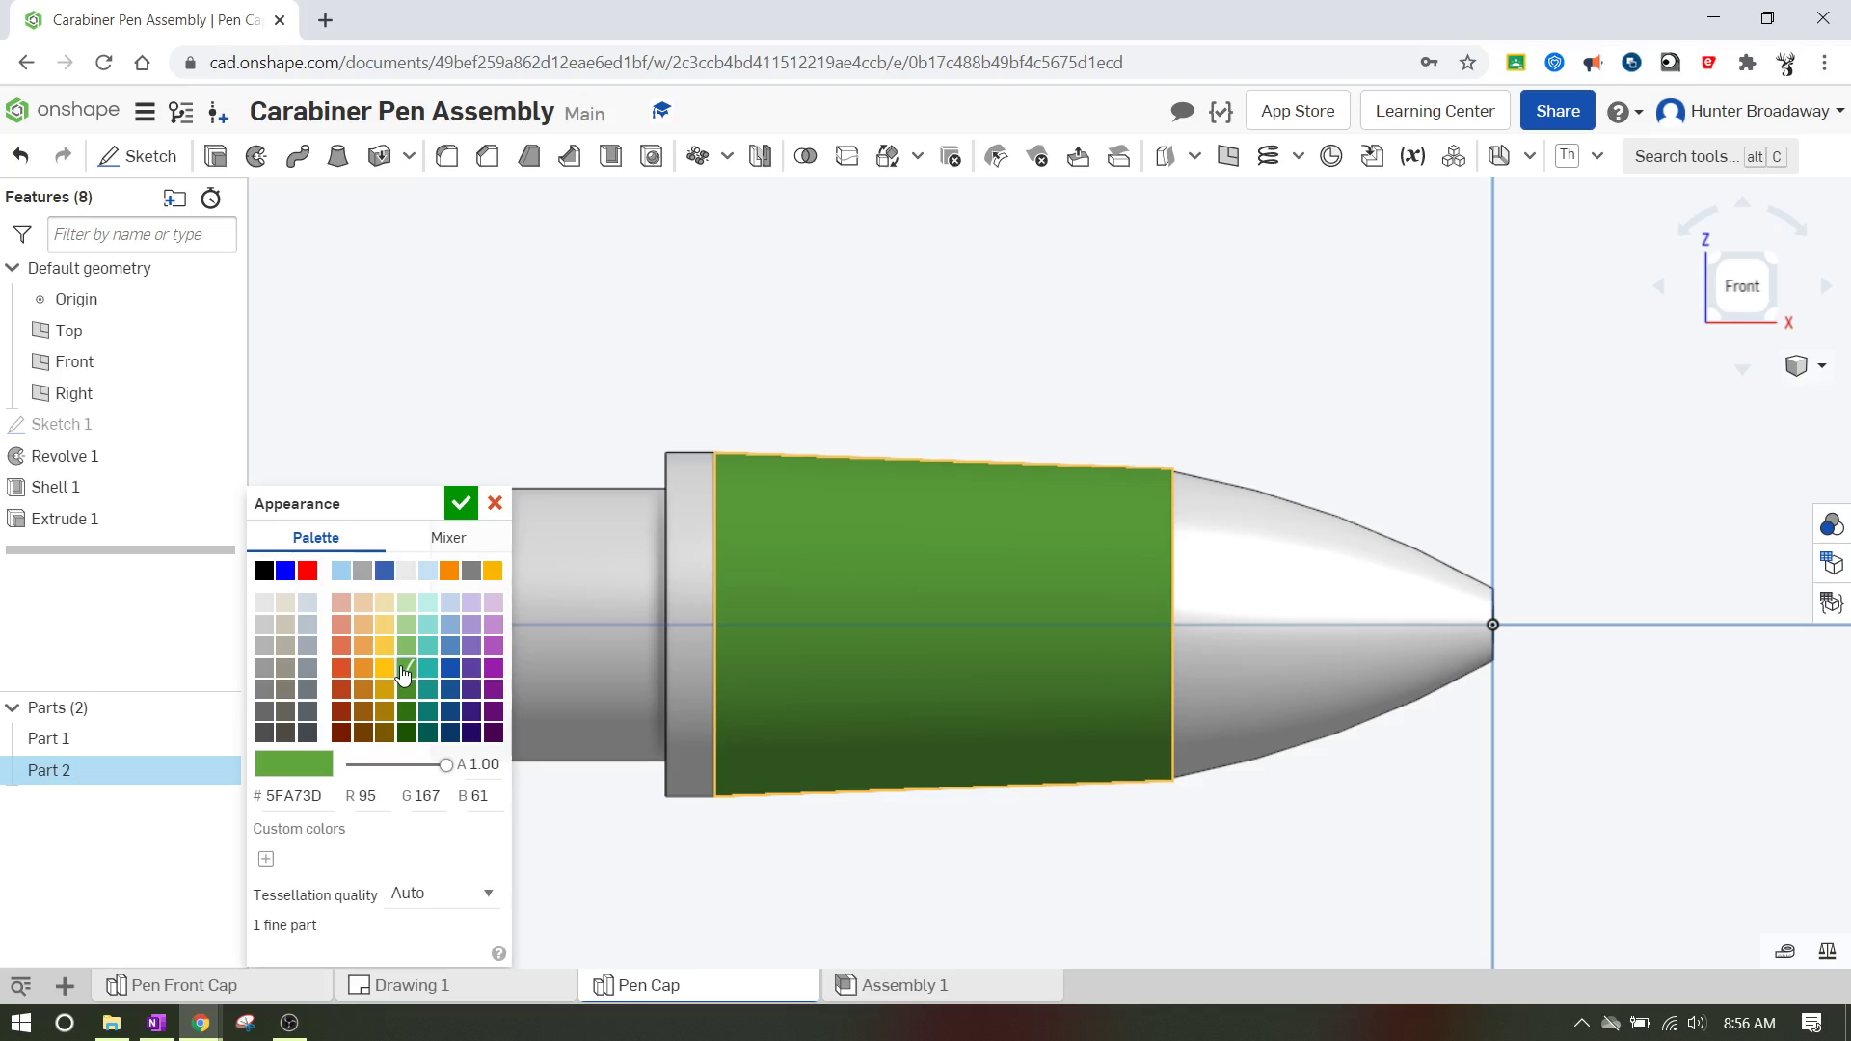
pyautogui.click(460, 502)
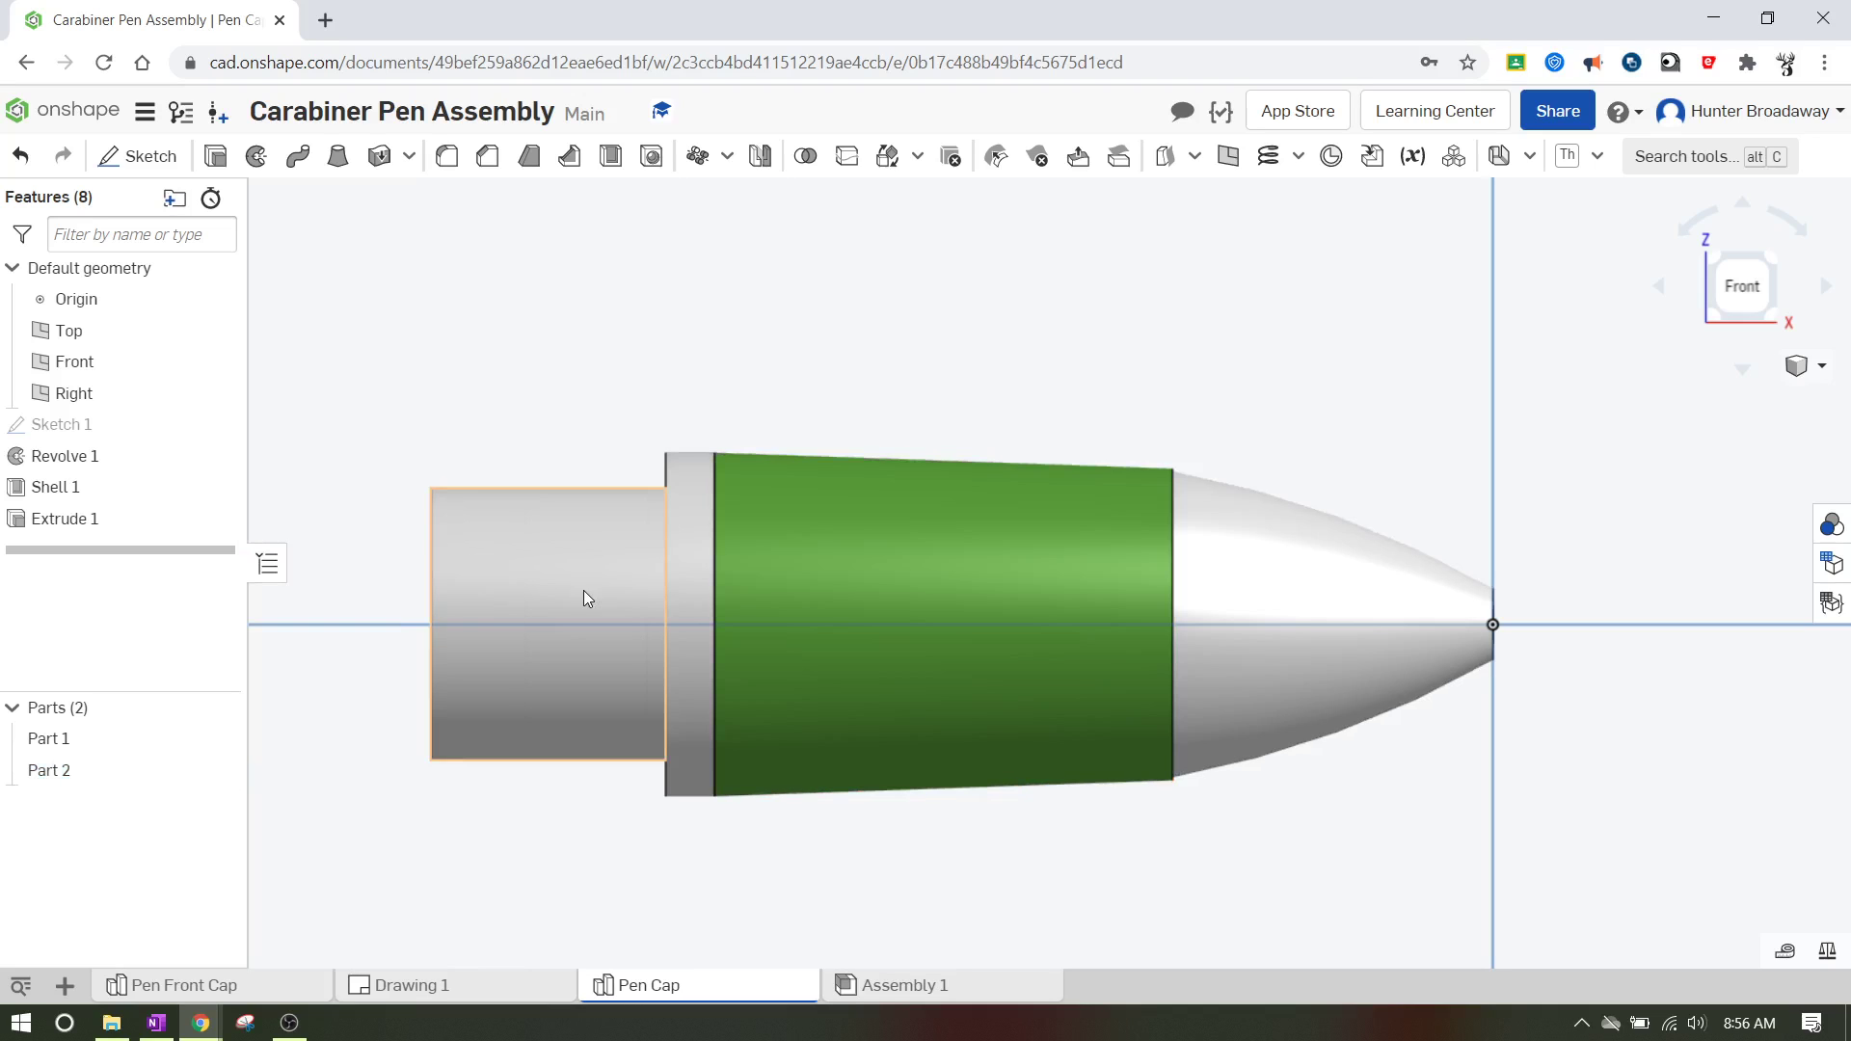
# - Hide Part 1 to inspect the green sleeve alone from an angled view
pyautogui.click(1721, 266)
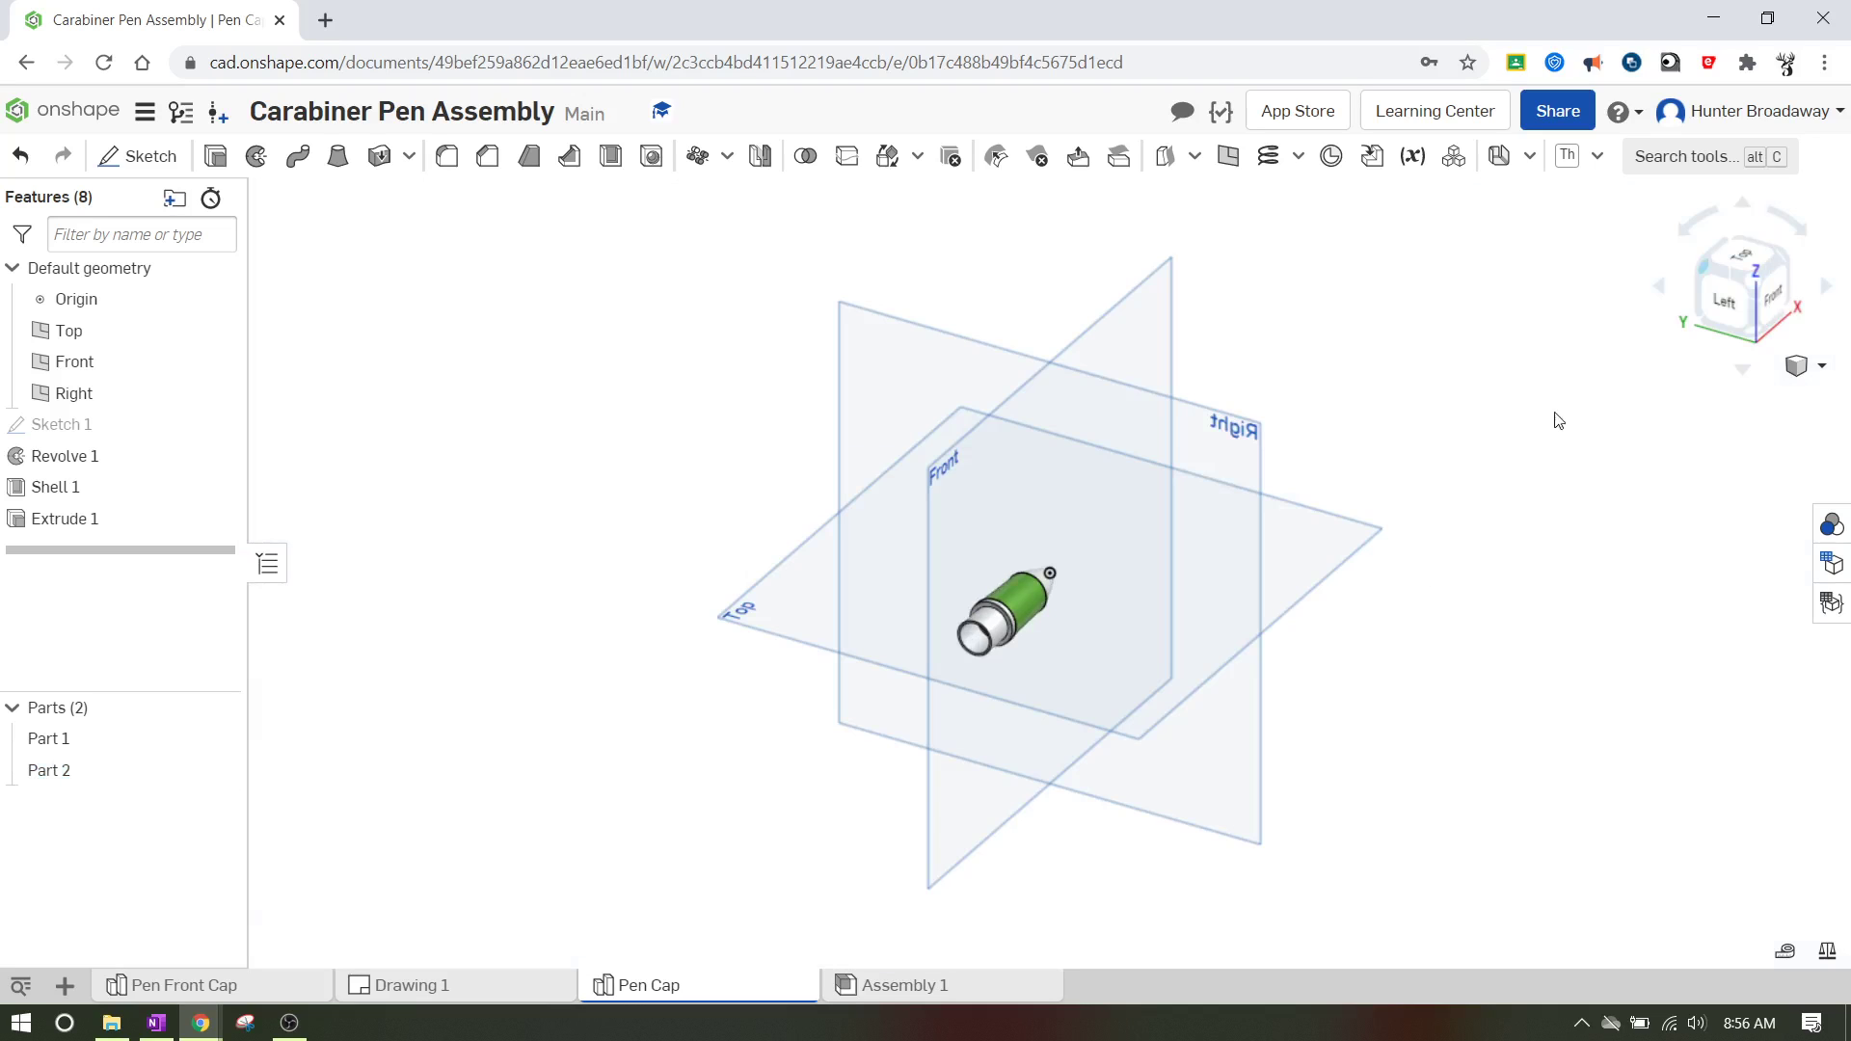
pyautogui.scroll(5, 1012, 646)
pyautogui.scroll(3, 835, 461)
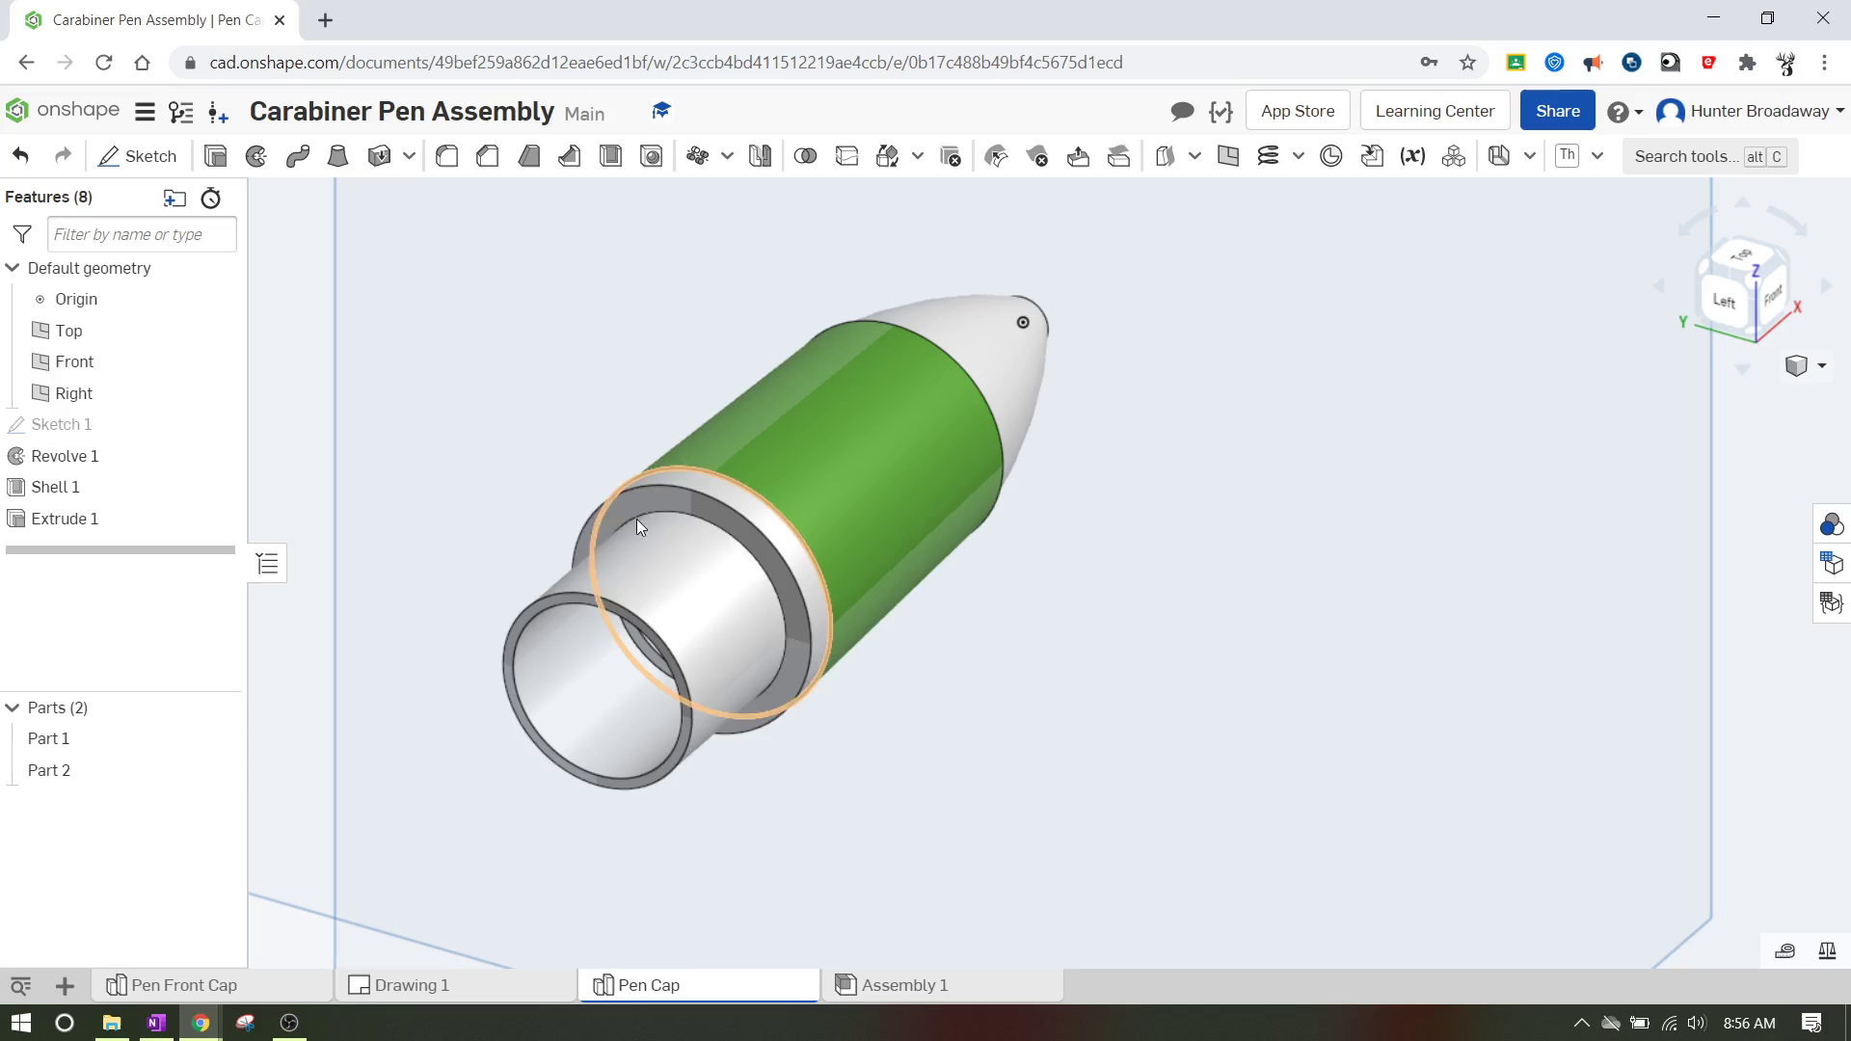
pyautogui.click(217, 738)
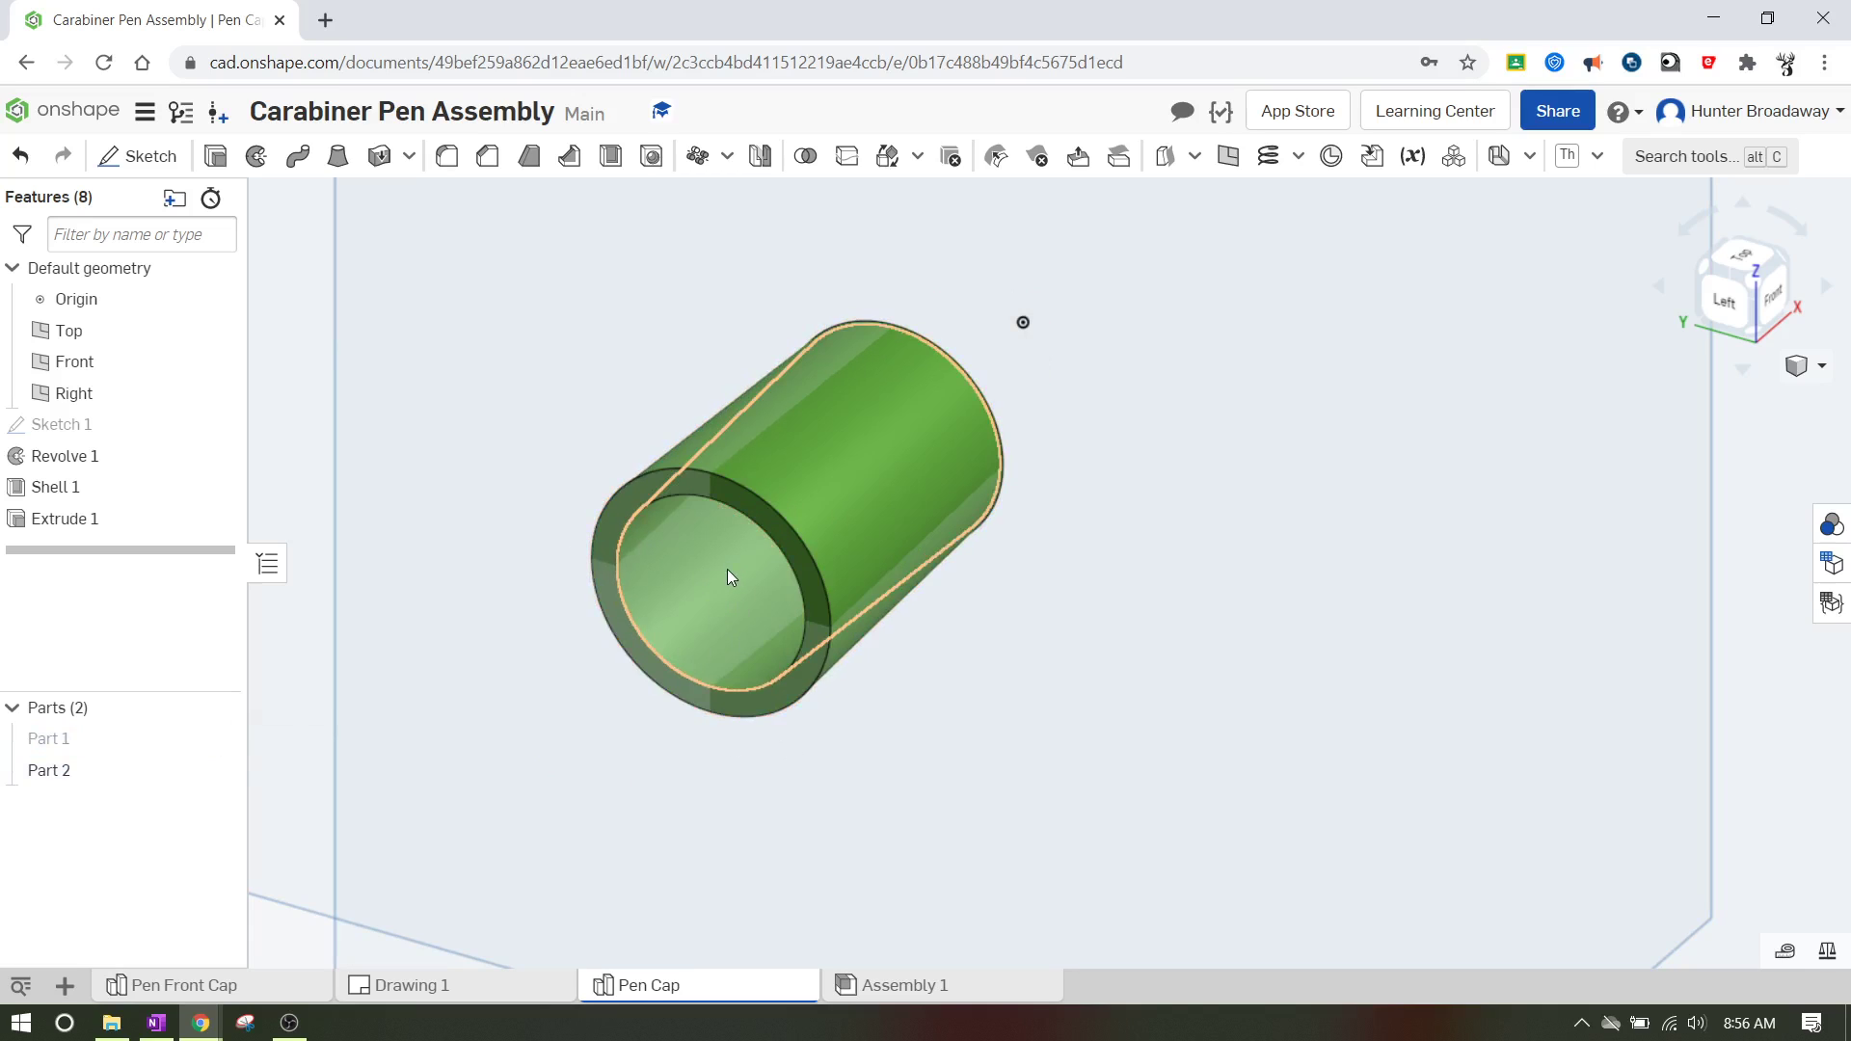
# - Check the sleeve end-on and in isometric, then show the grey cap body again
pyautogui.click(1728, 301)
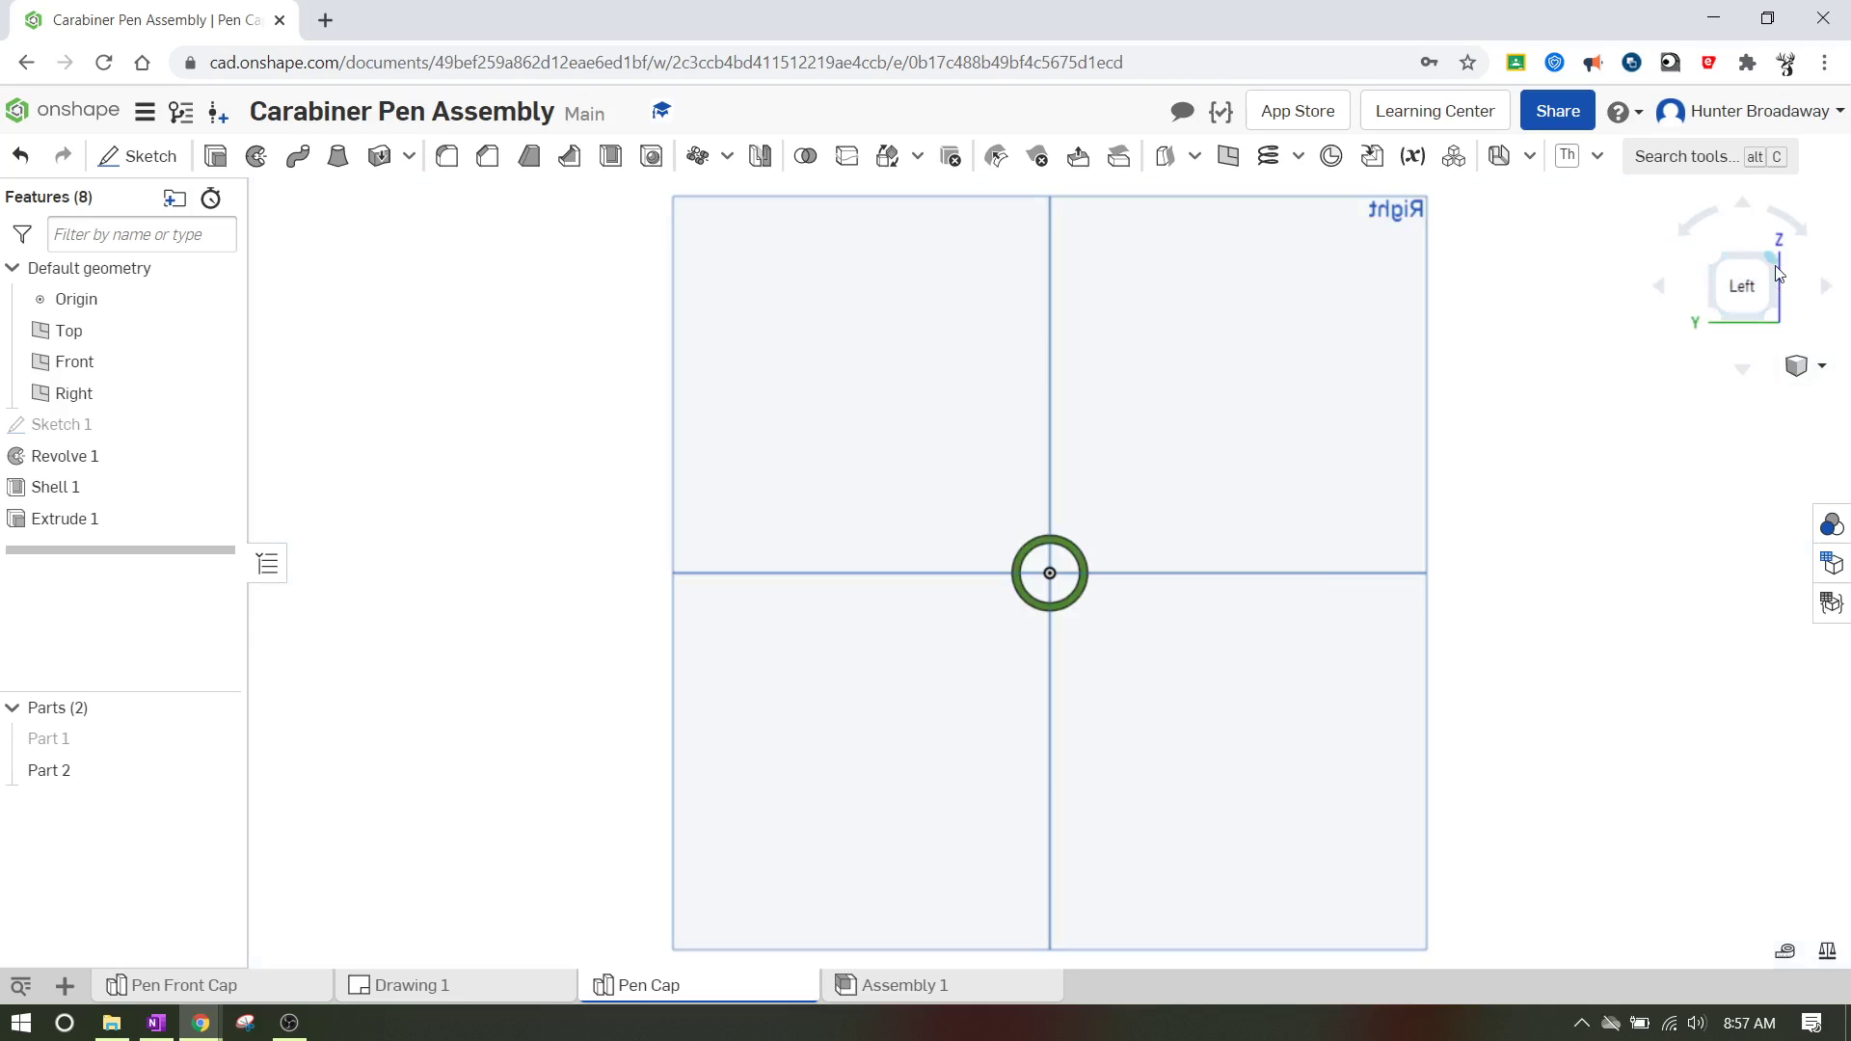
pyautogui.hotkey('shift', '7')
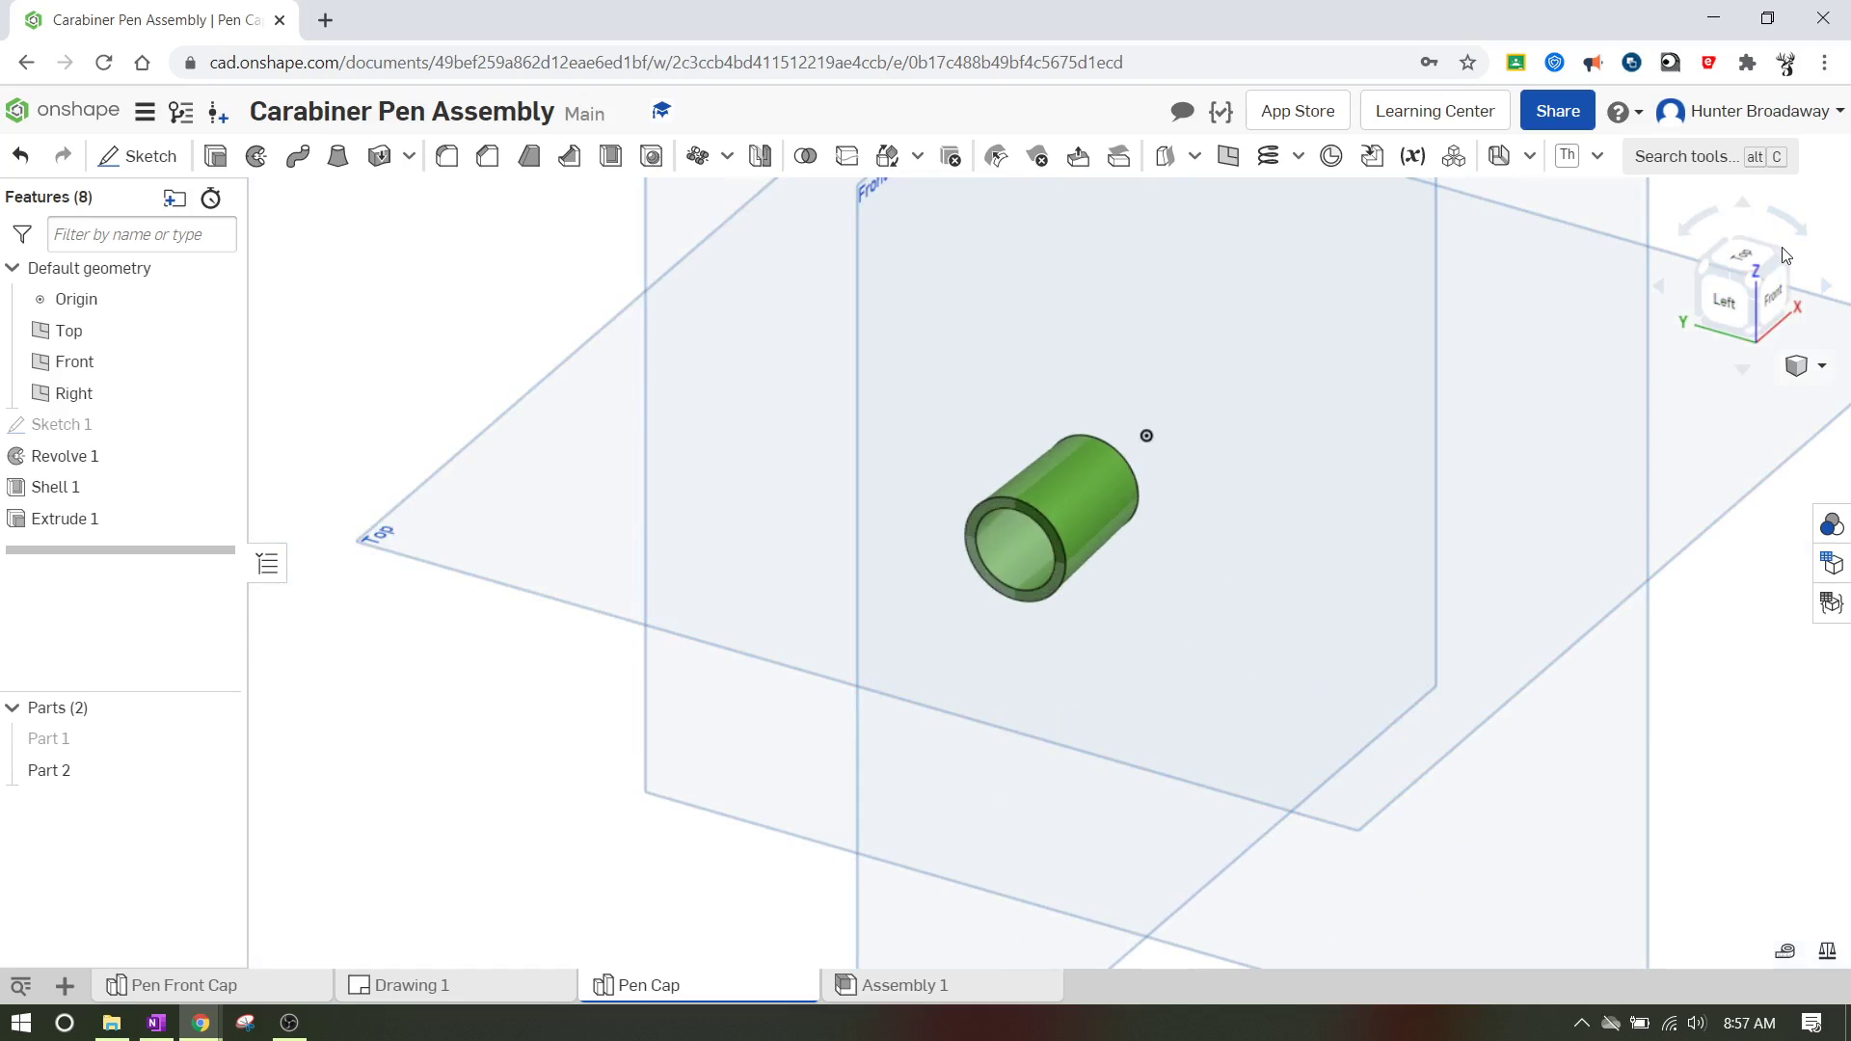
pyautogui.click(1760, 273)
pyautogui.scroll(5, 992, 564)
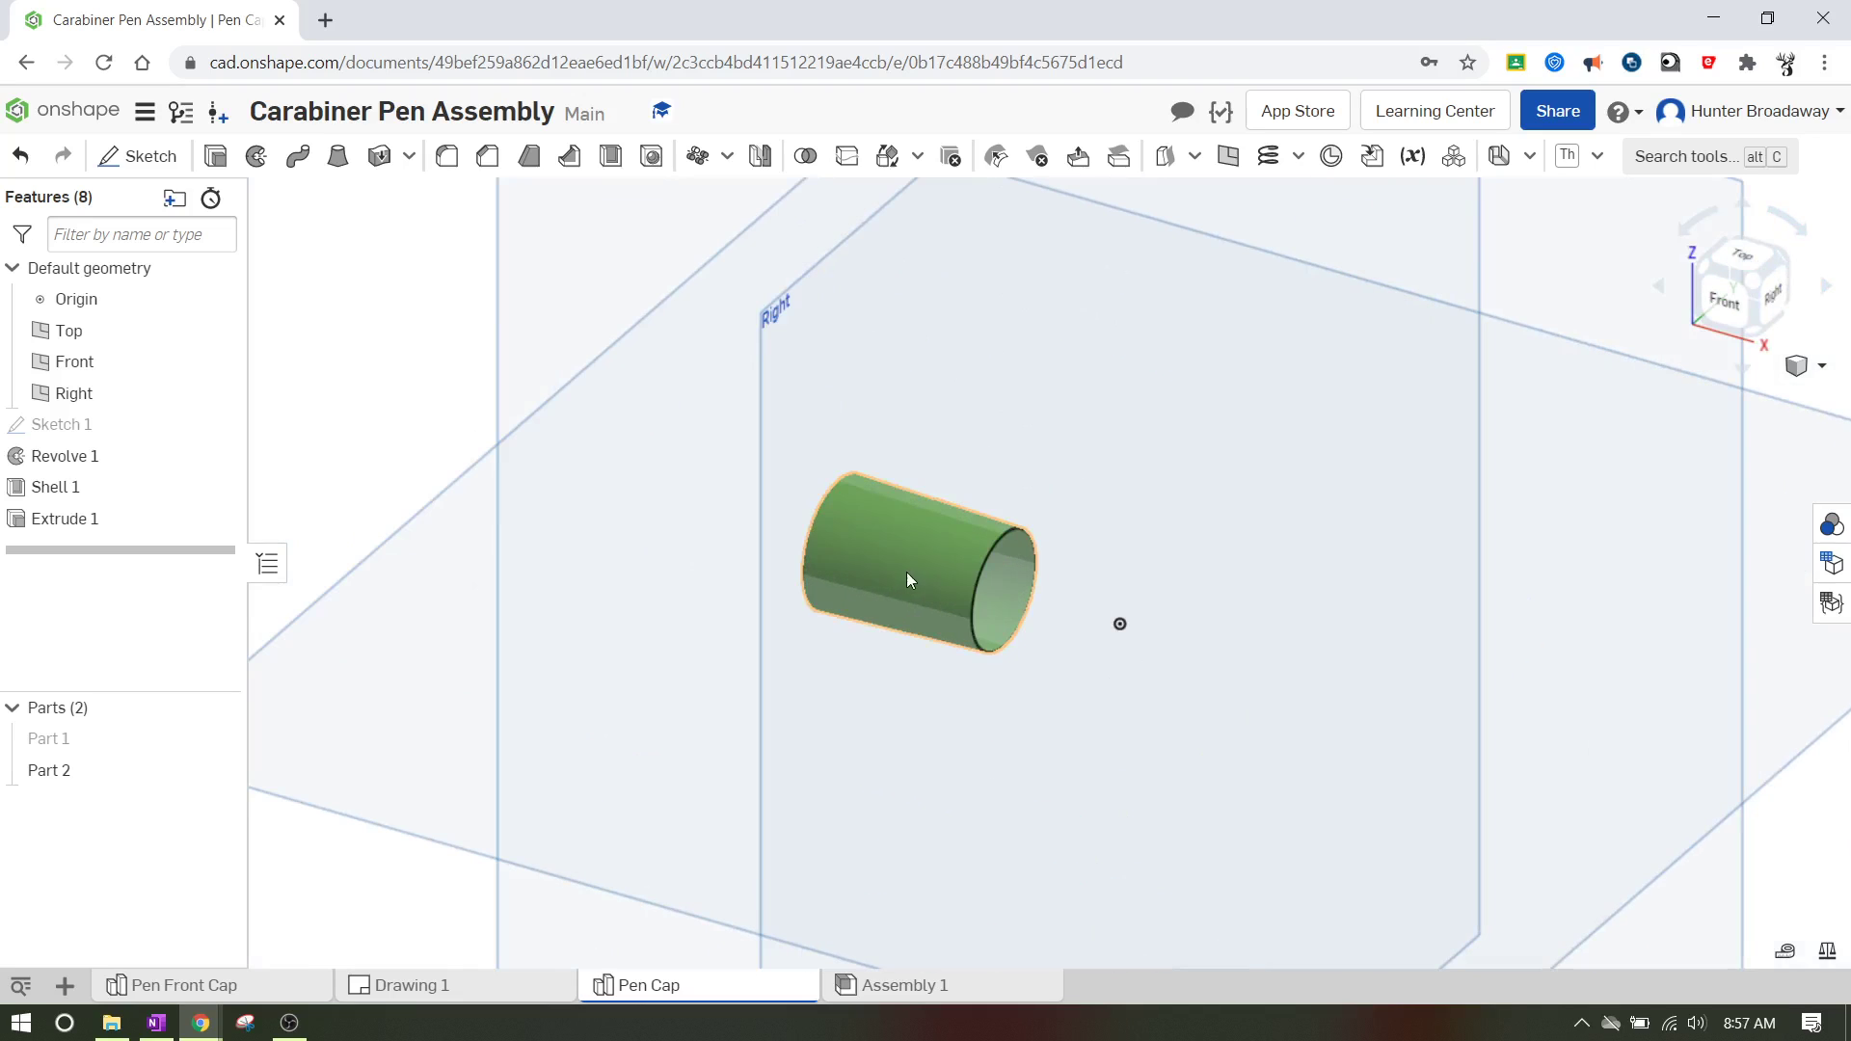
pyautogui.click(216, 738)
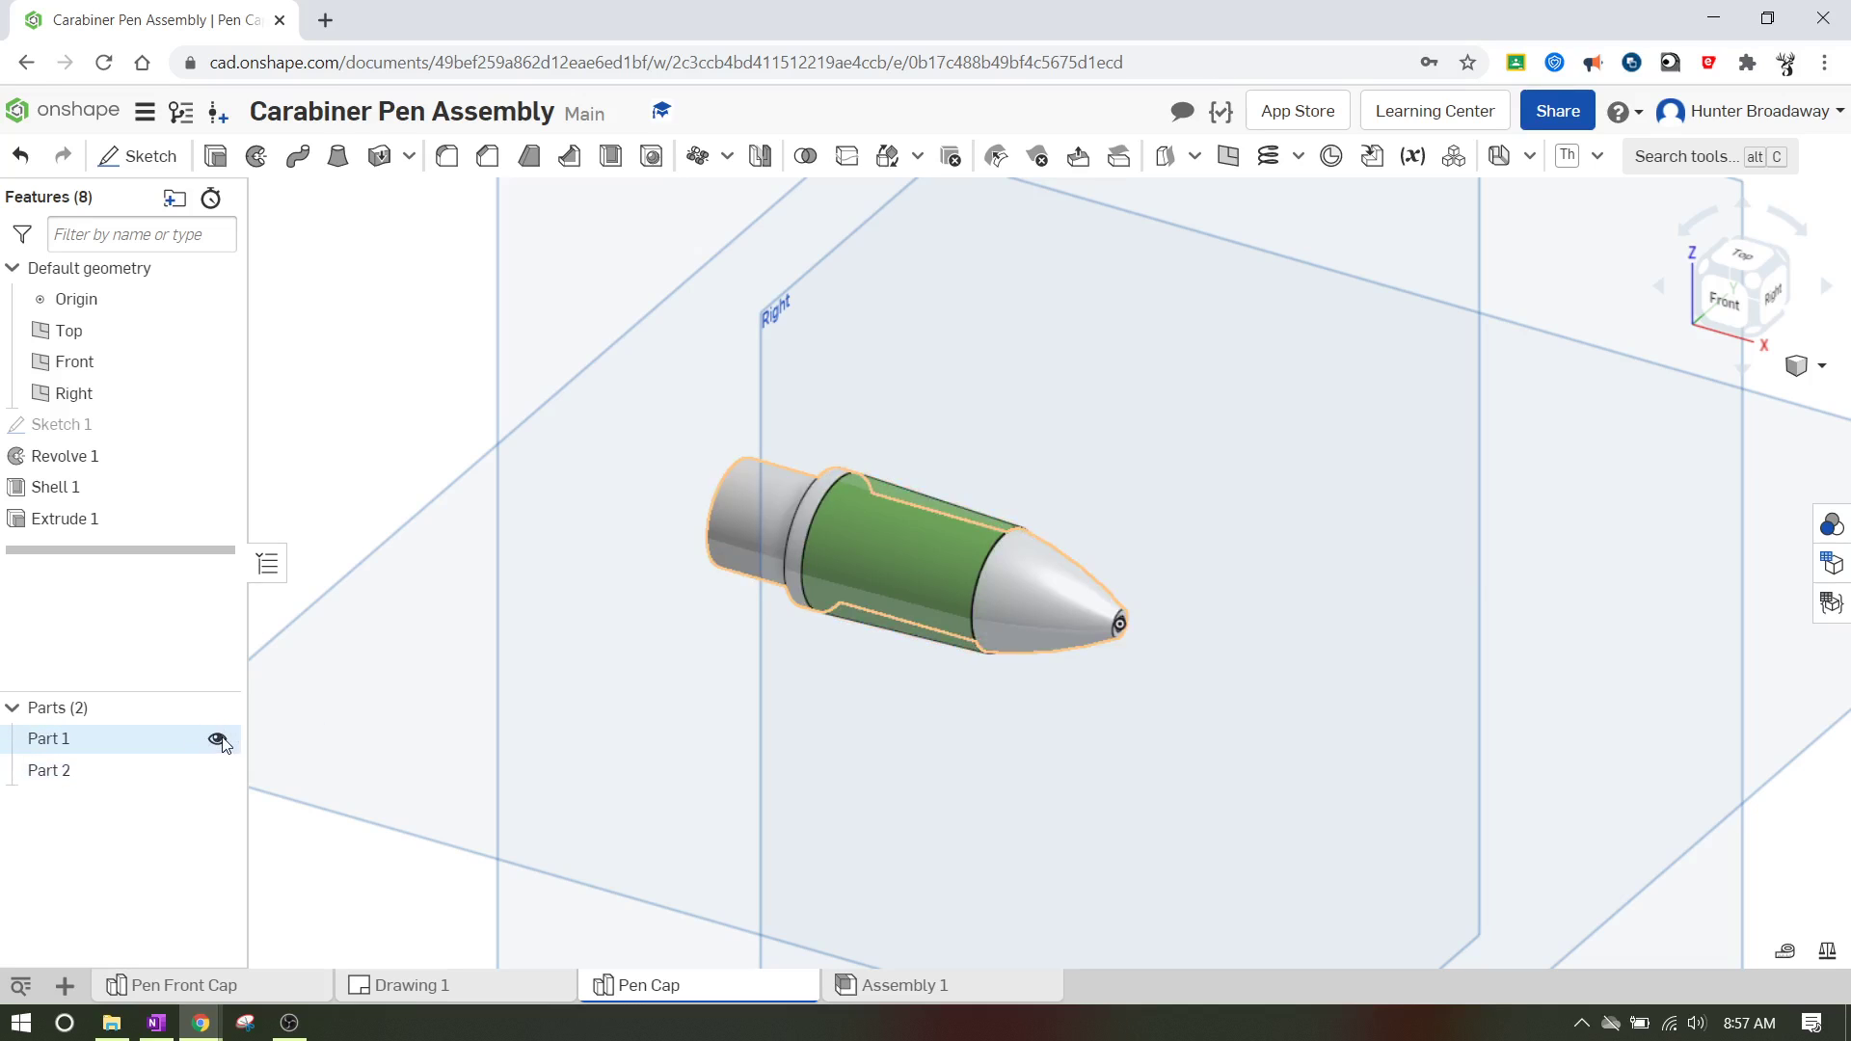
pyautogui.scroll(3, 911, 707)
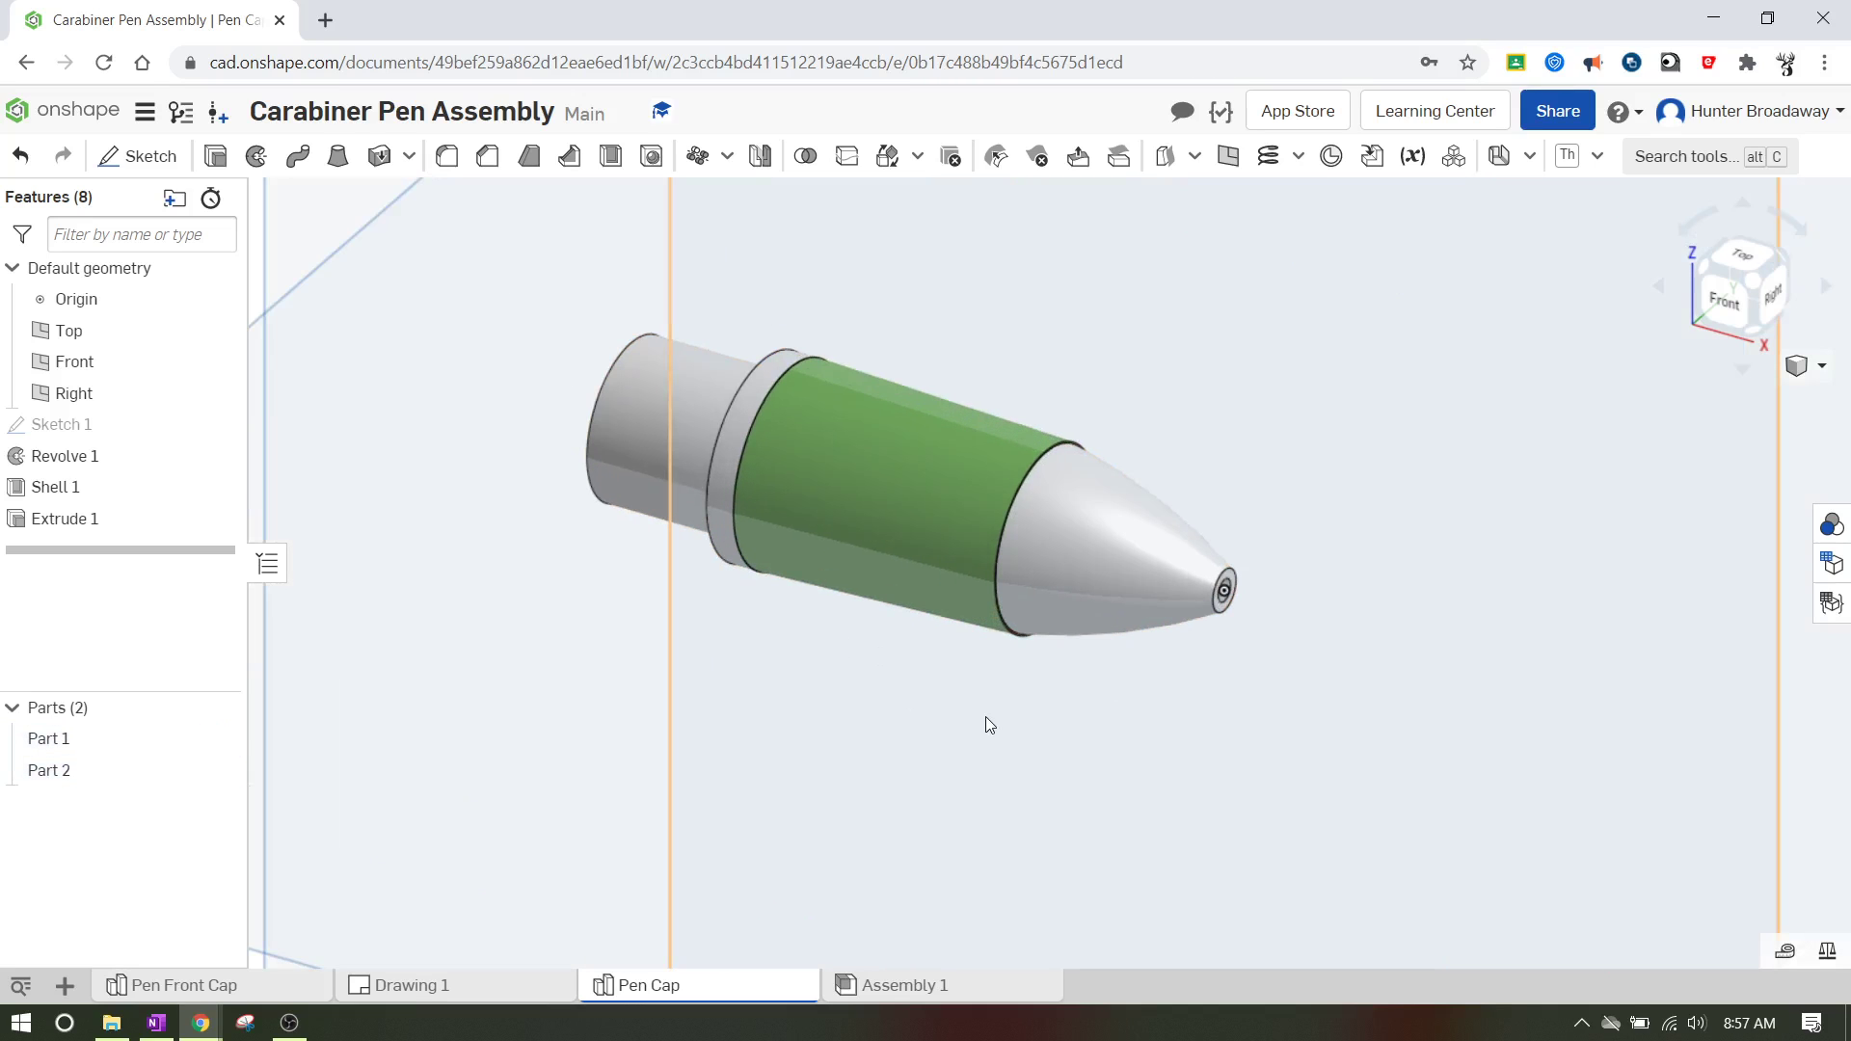
pyautogui.moveTo(984, 723); pyautogui.dragTo(1062, 699, button='middle')
pyautogui.scroll(-2, 1096, 773)
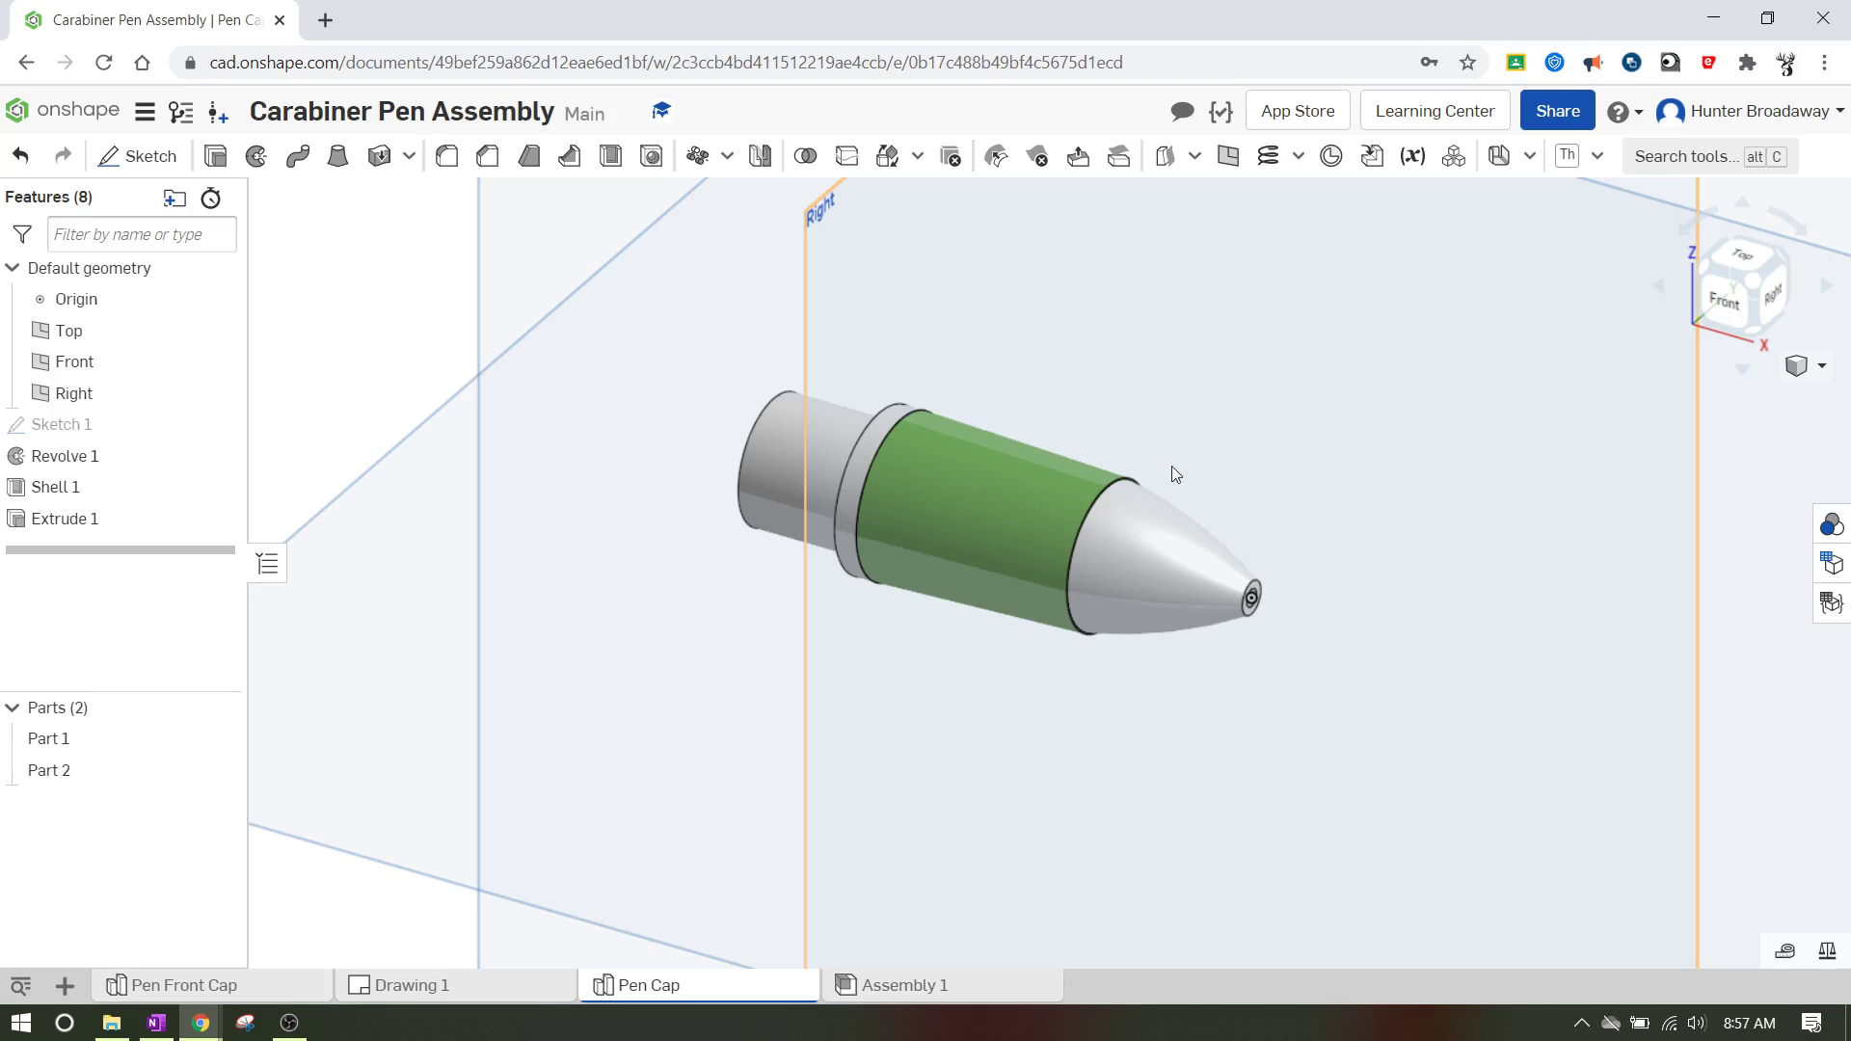
pyautogui.scroll(-3, 1117, 567)
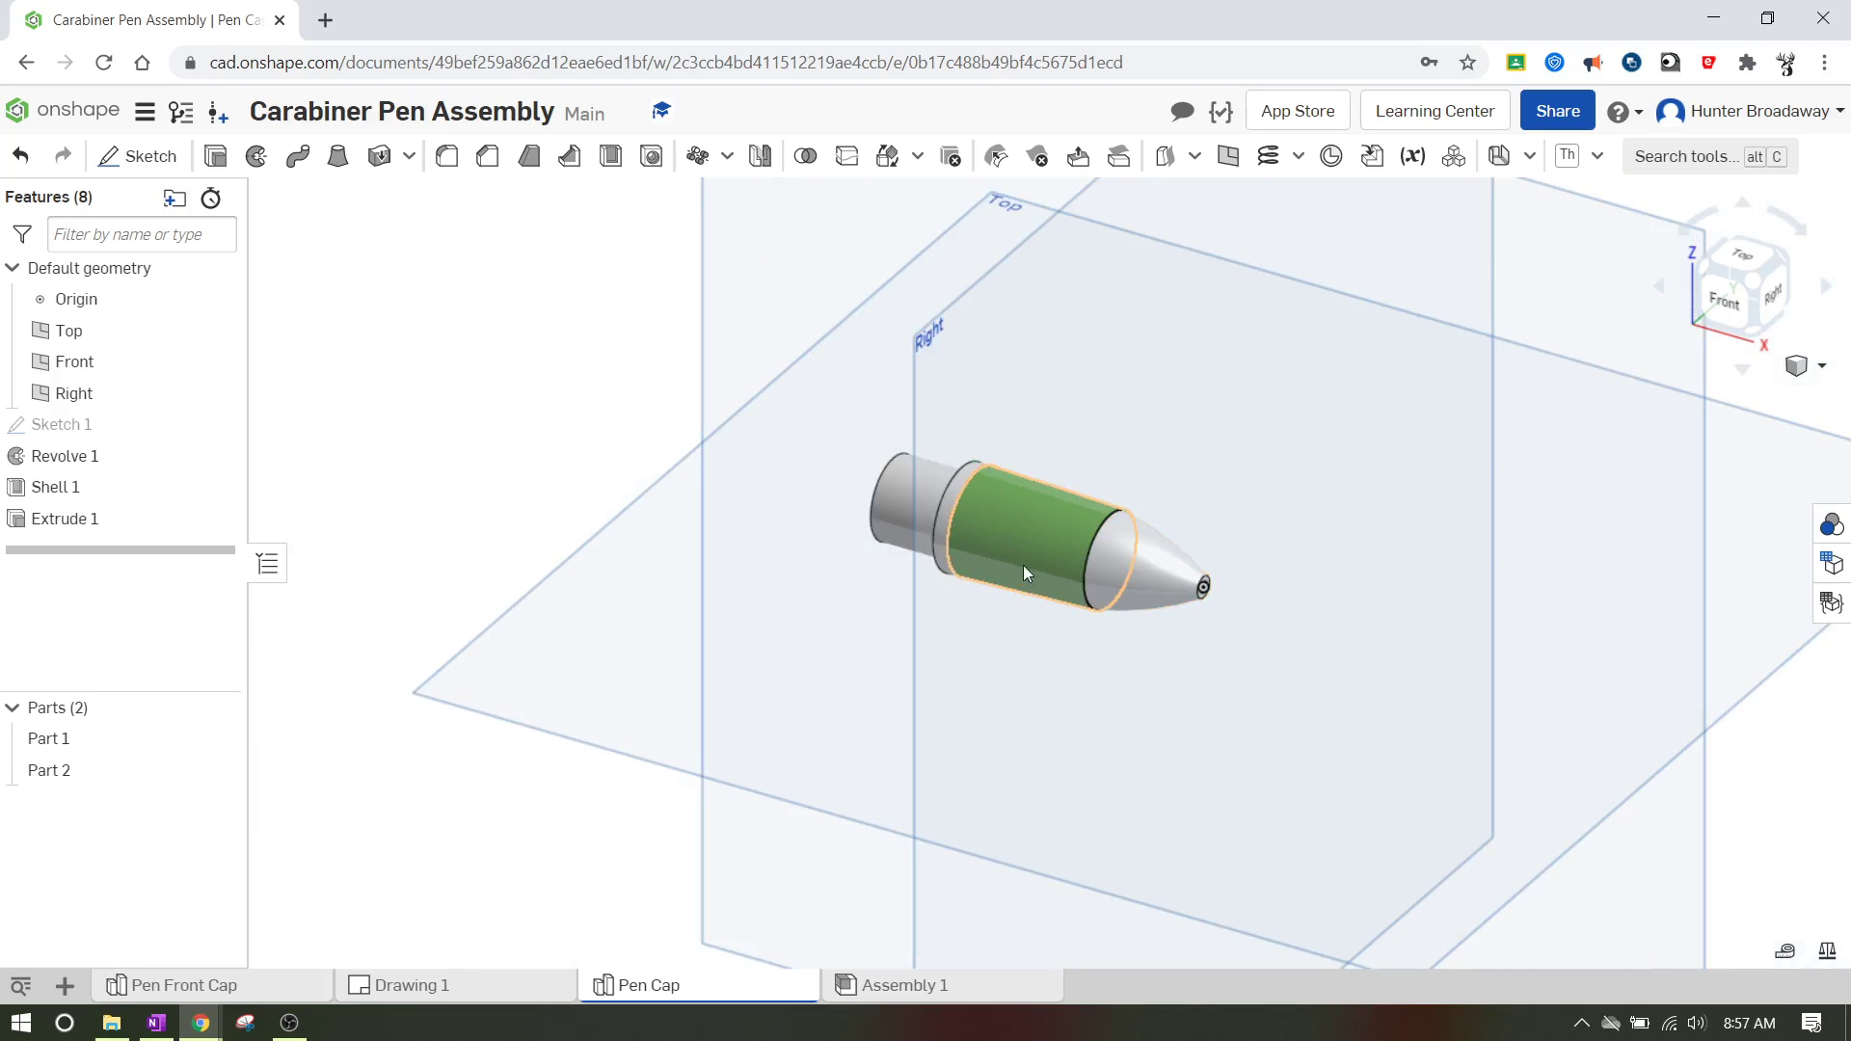
pyautogui.moveTo(1289, 598); pyautogui.dragTo(1158, 640, button='middle')
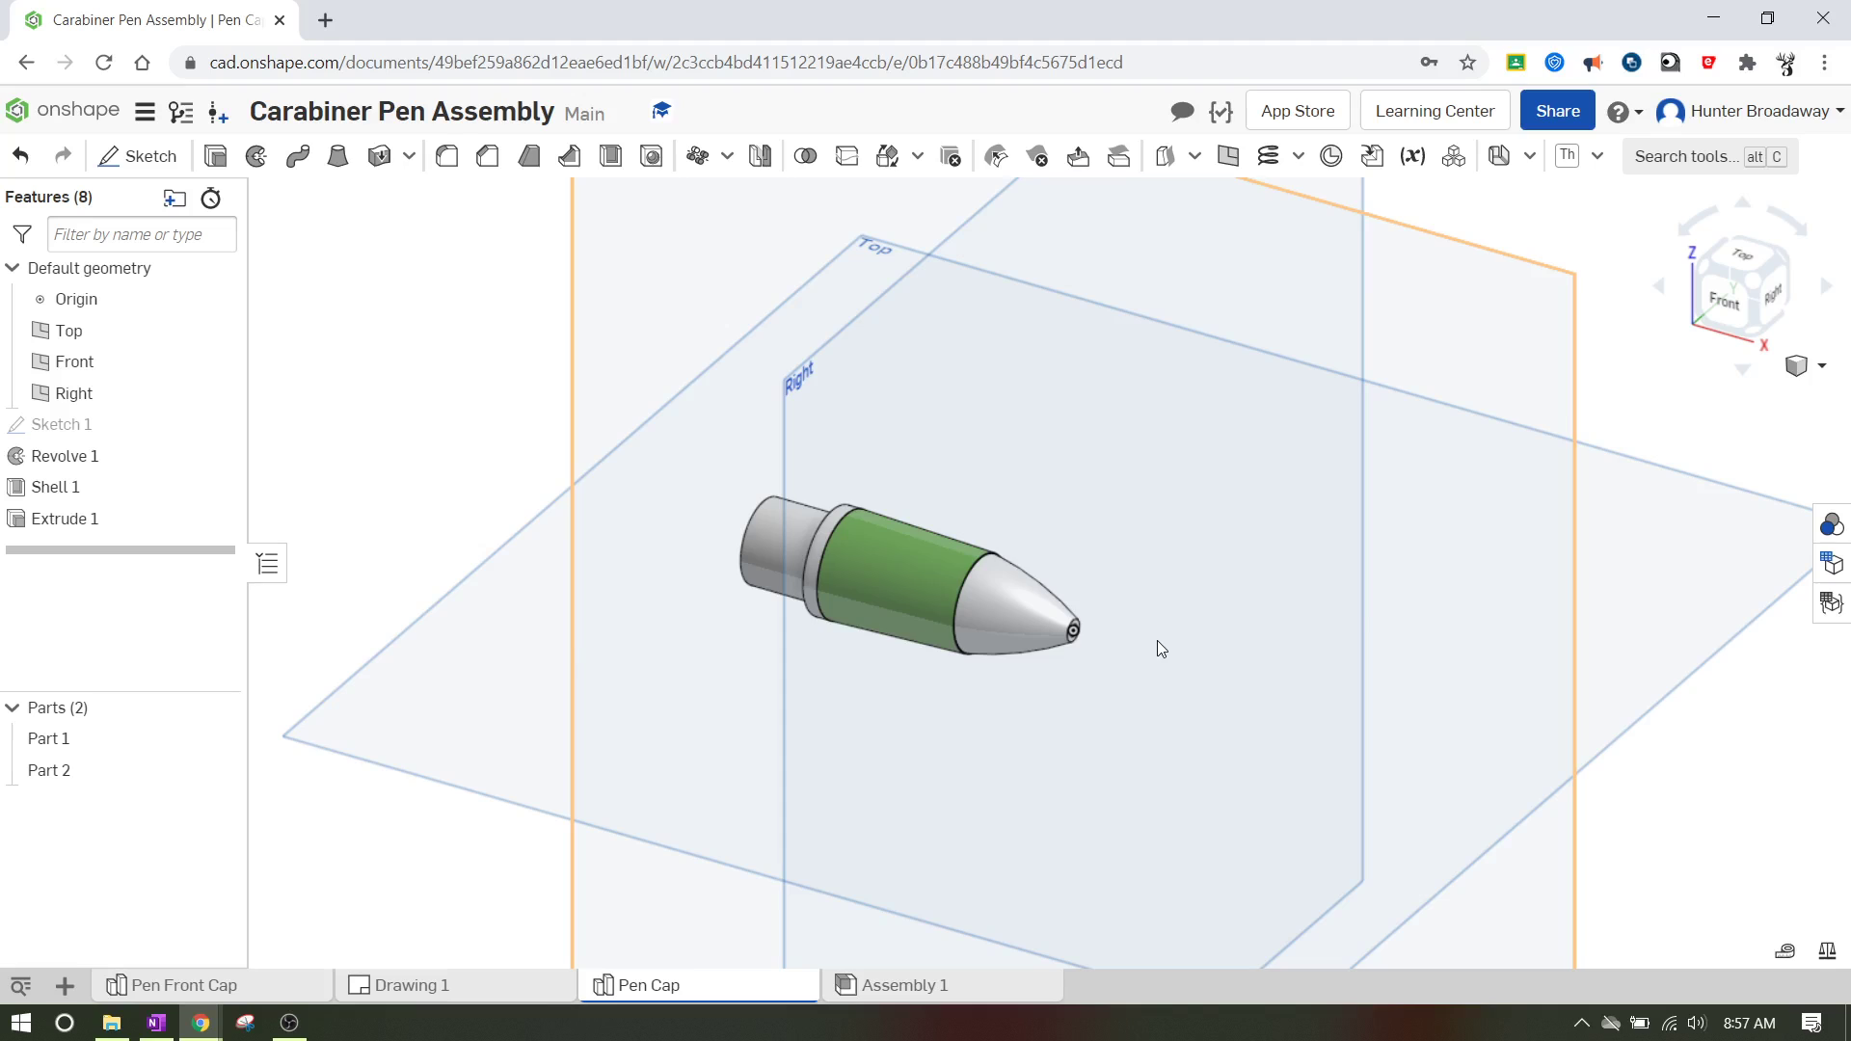
pyautogui.scroll(-2, 1157, 641)
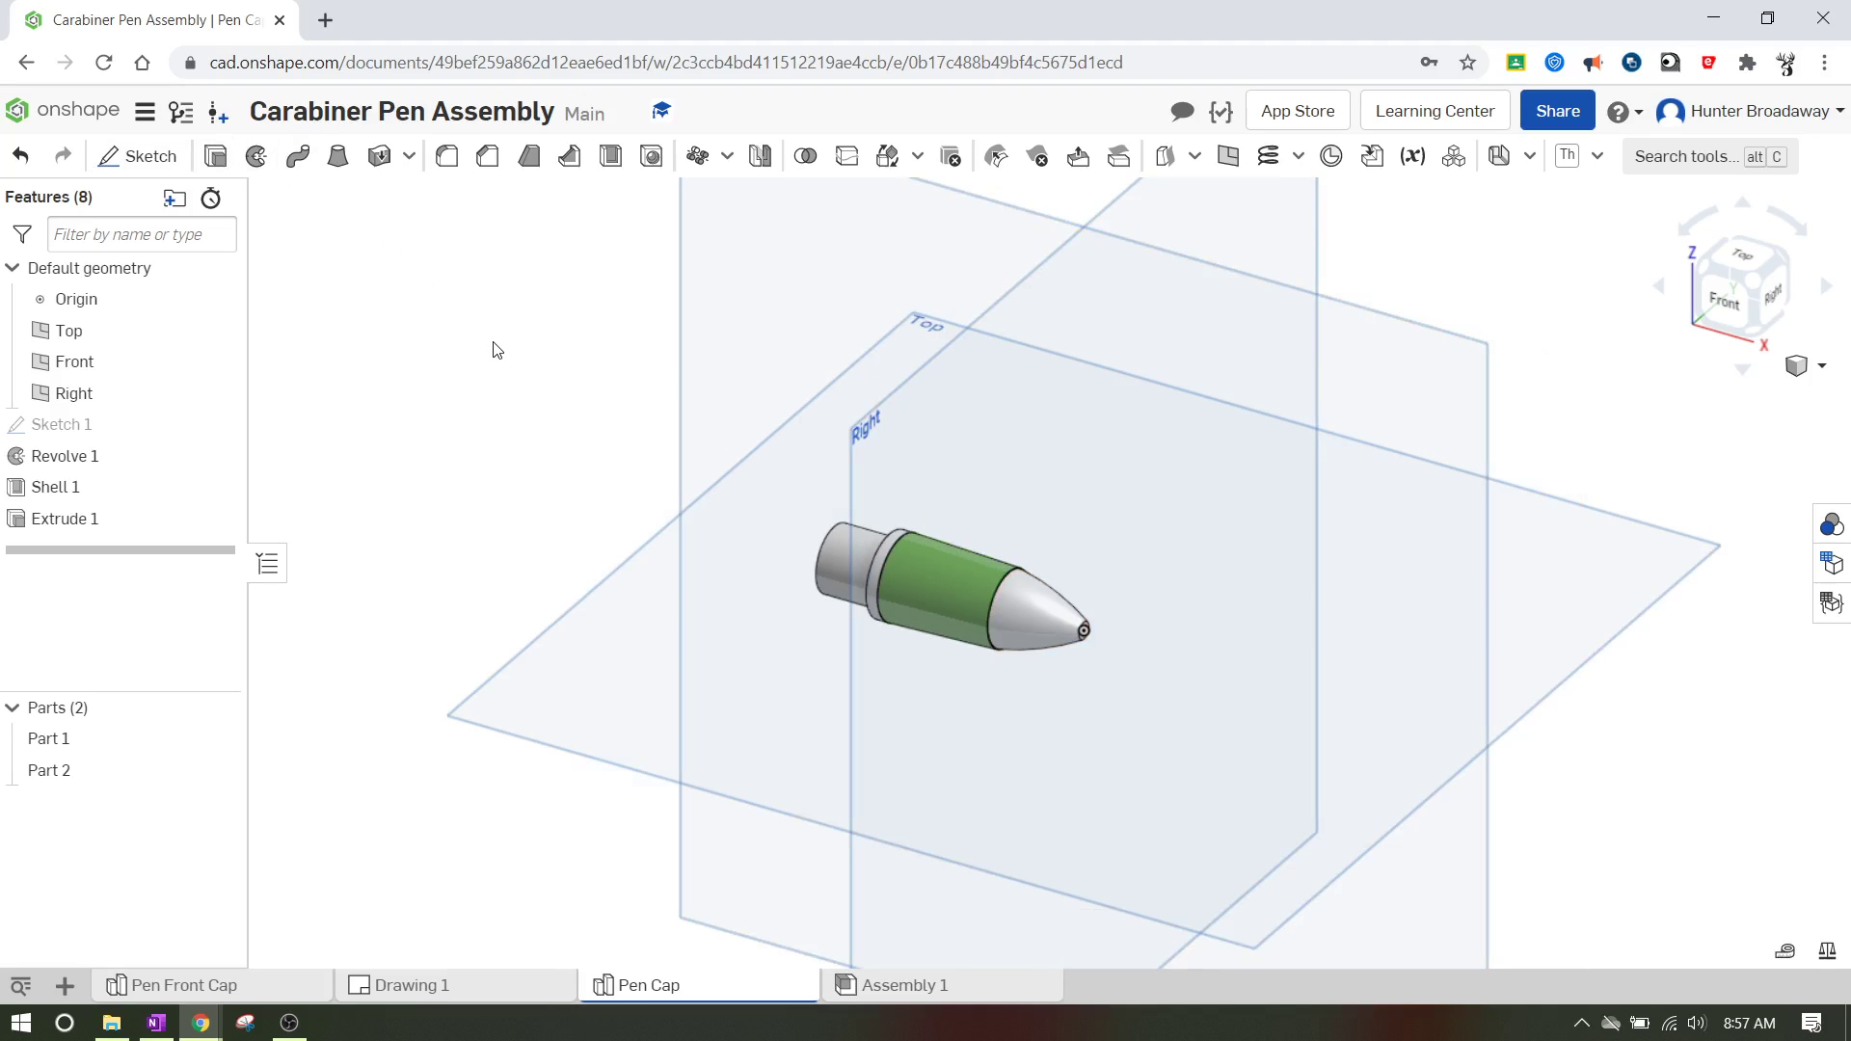
# - Create Plane 1 offset 1 in from the Front plane
pyautogui.click(1230, 157)
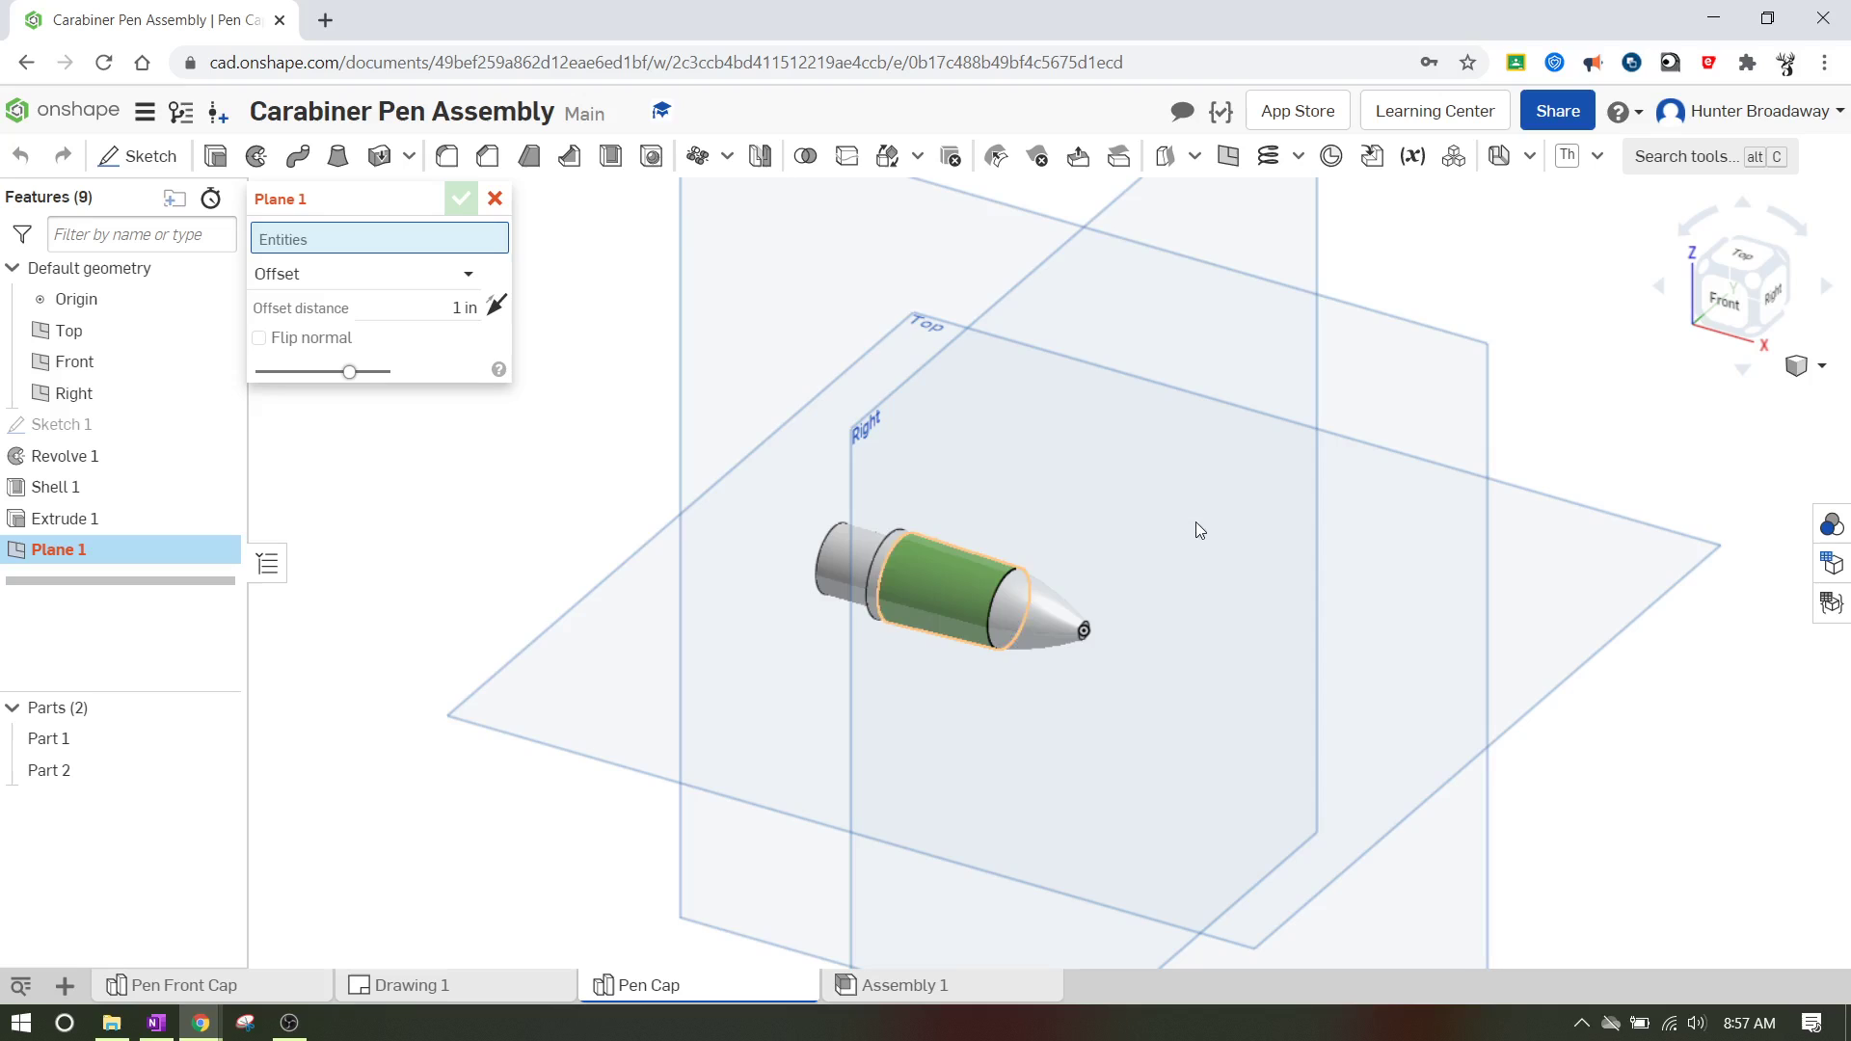
pyautogui.scroll(-2, 1215, 516)
pyautogui.scroll(3, 1061, 598)
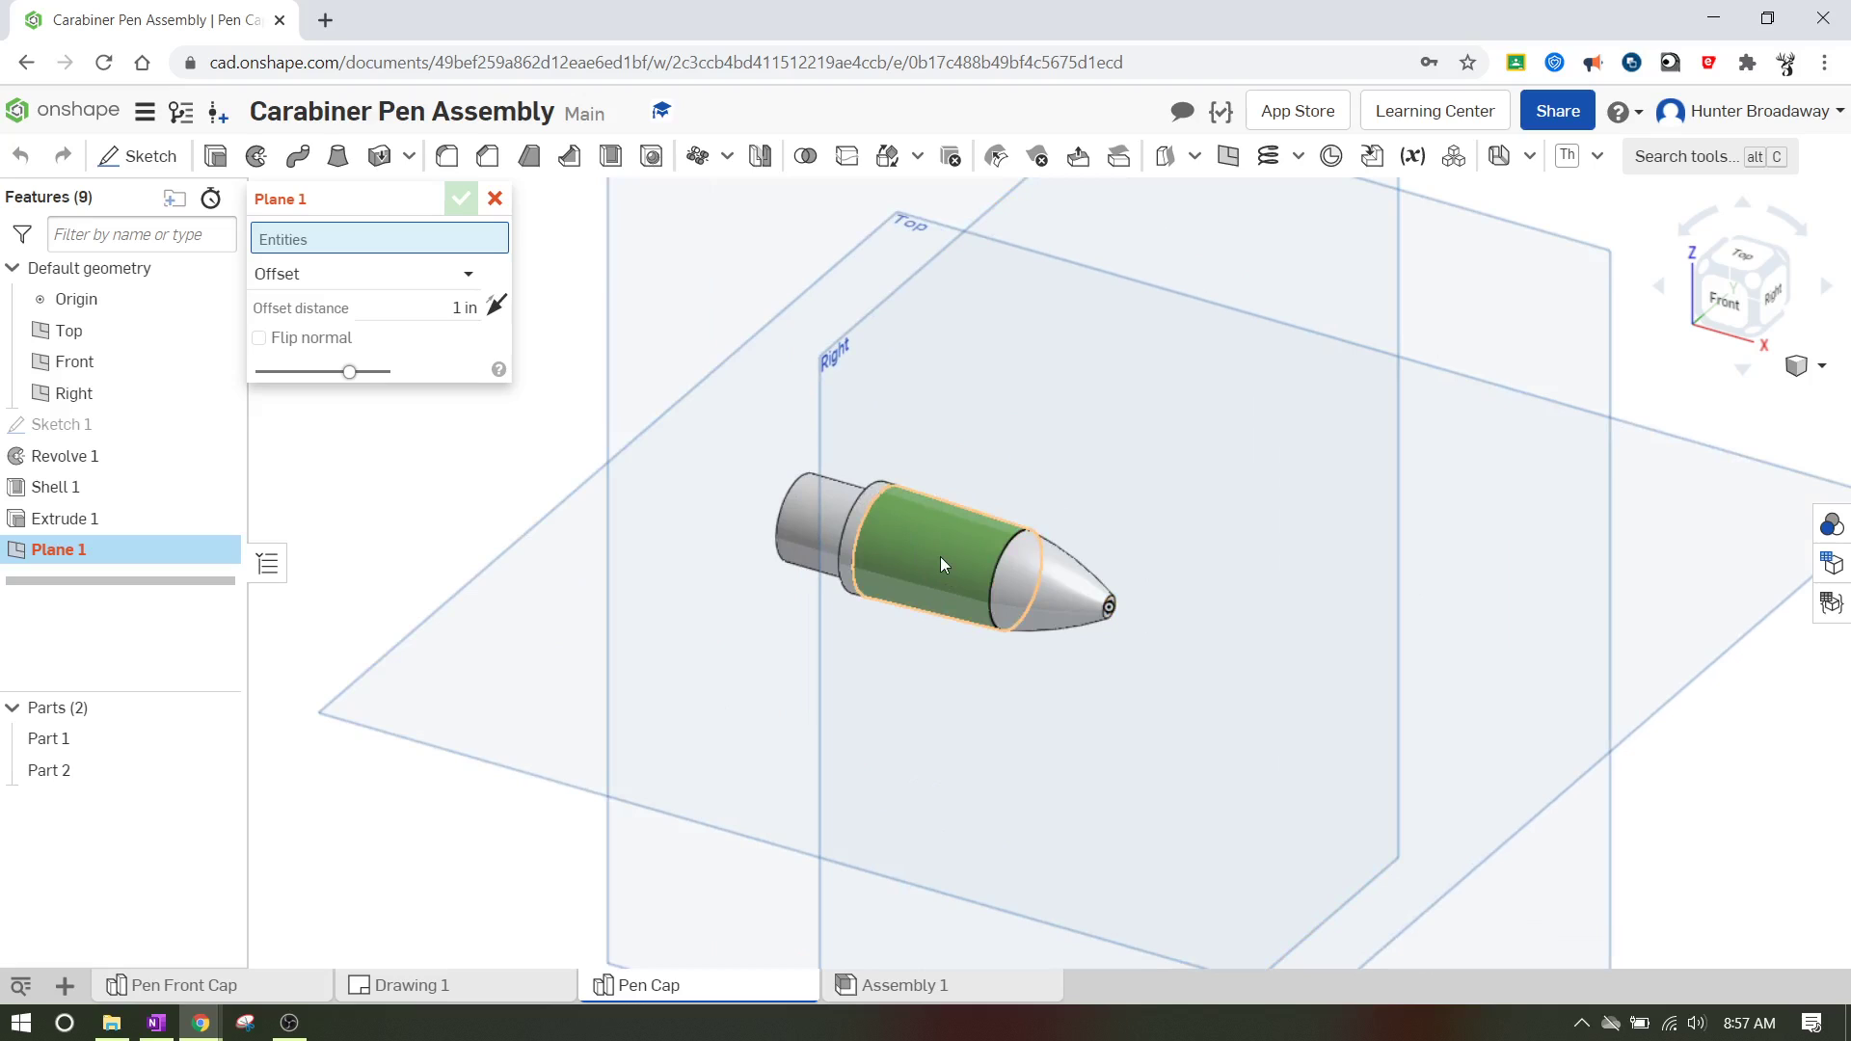
pyautogui.scroll(-2, 1157, 405)
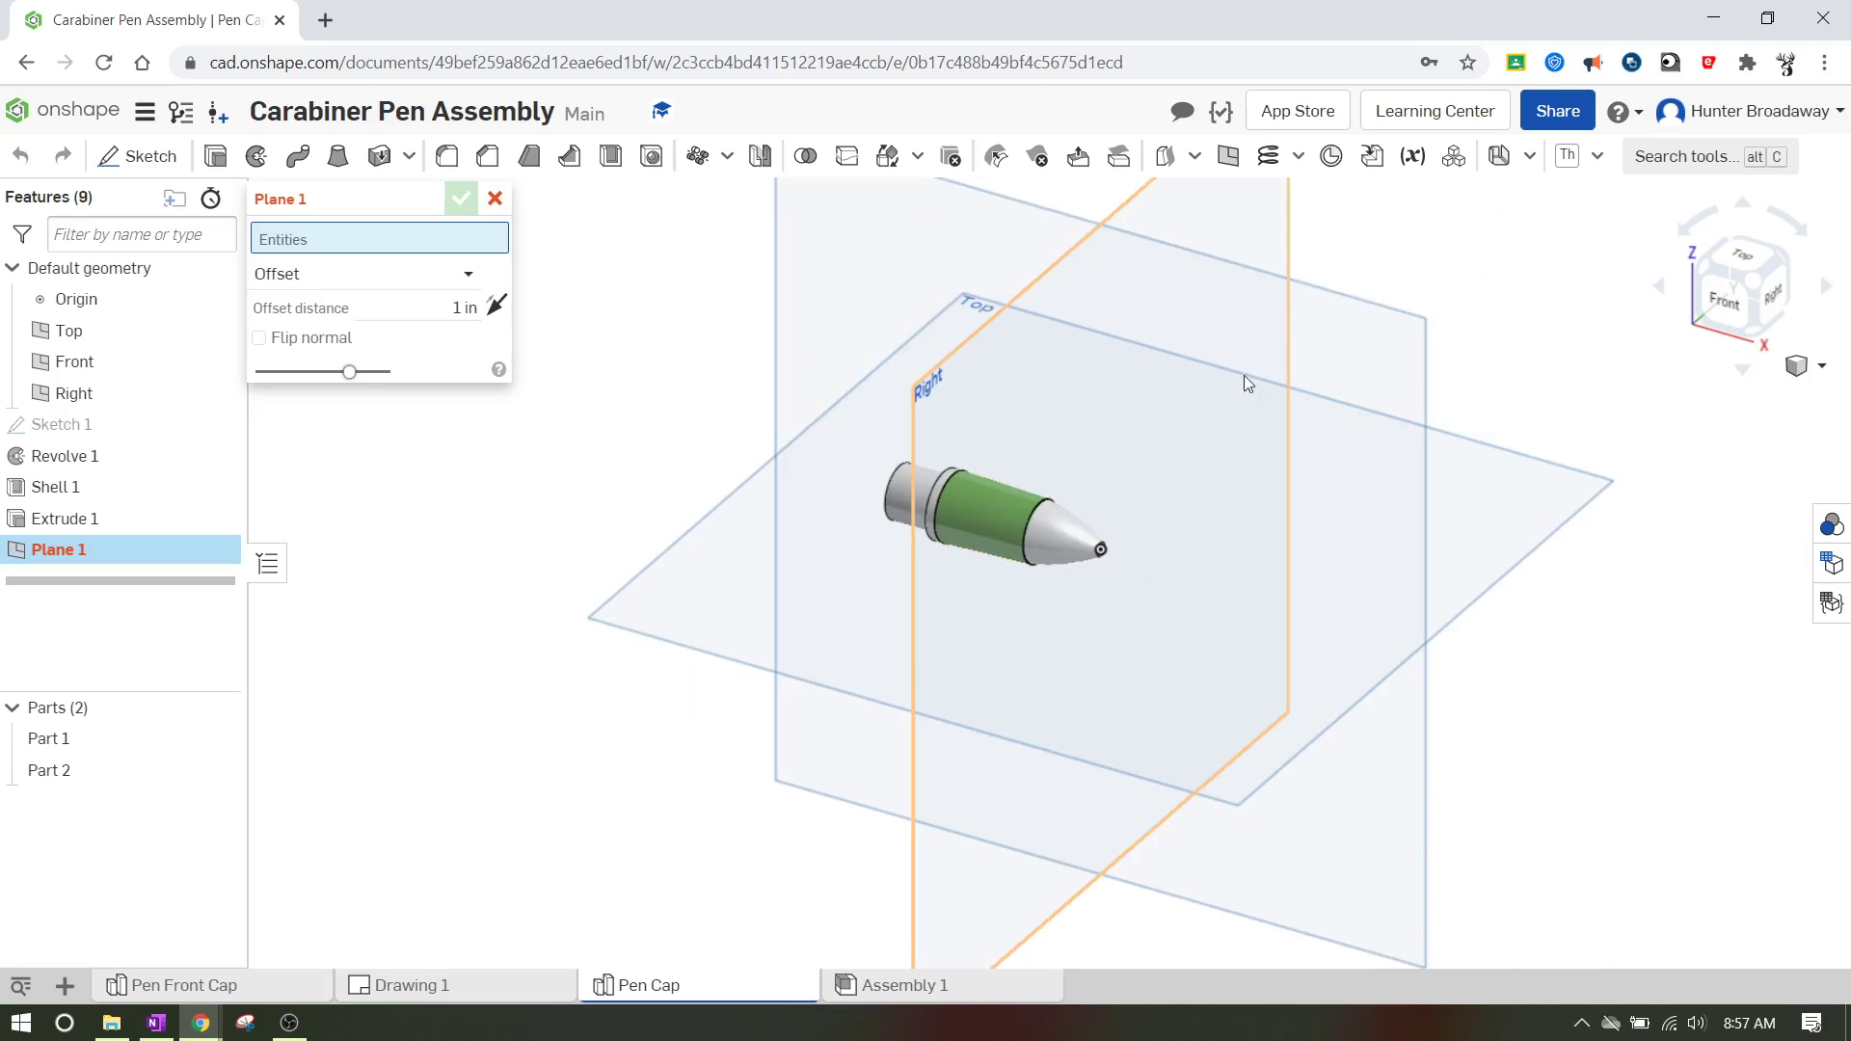
pyautogui.click(1360, 371)
pyautogui.scroll(2, 1336, 401)
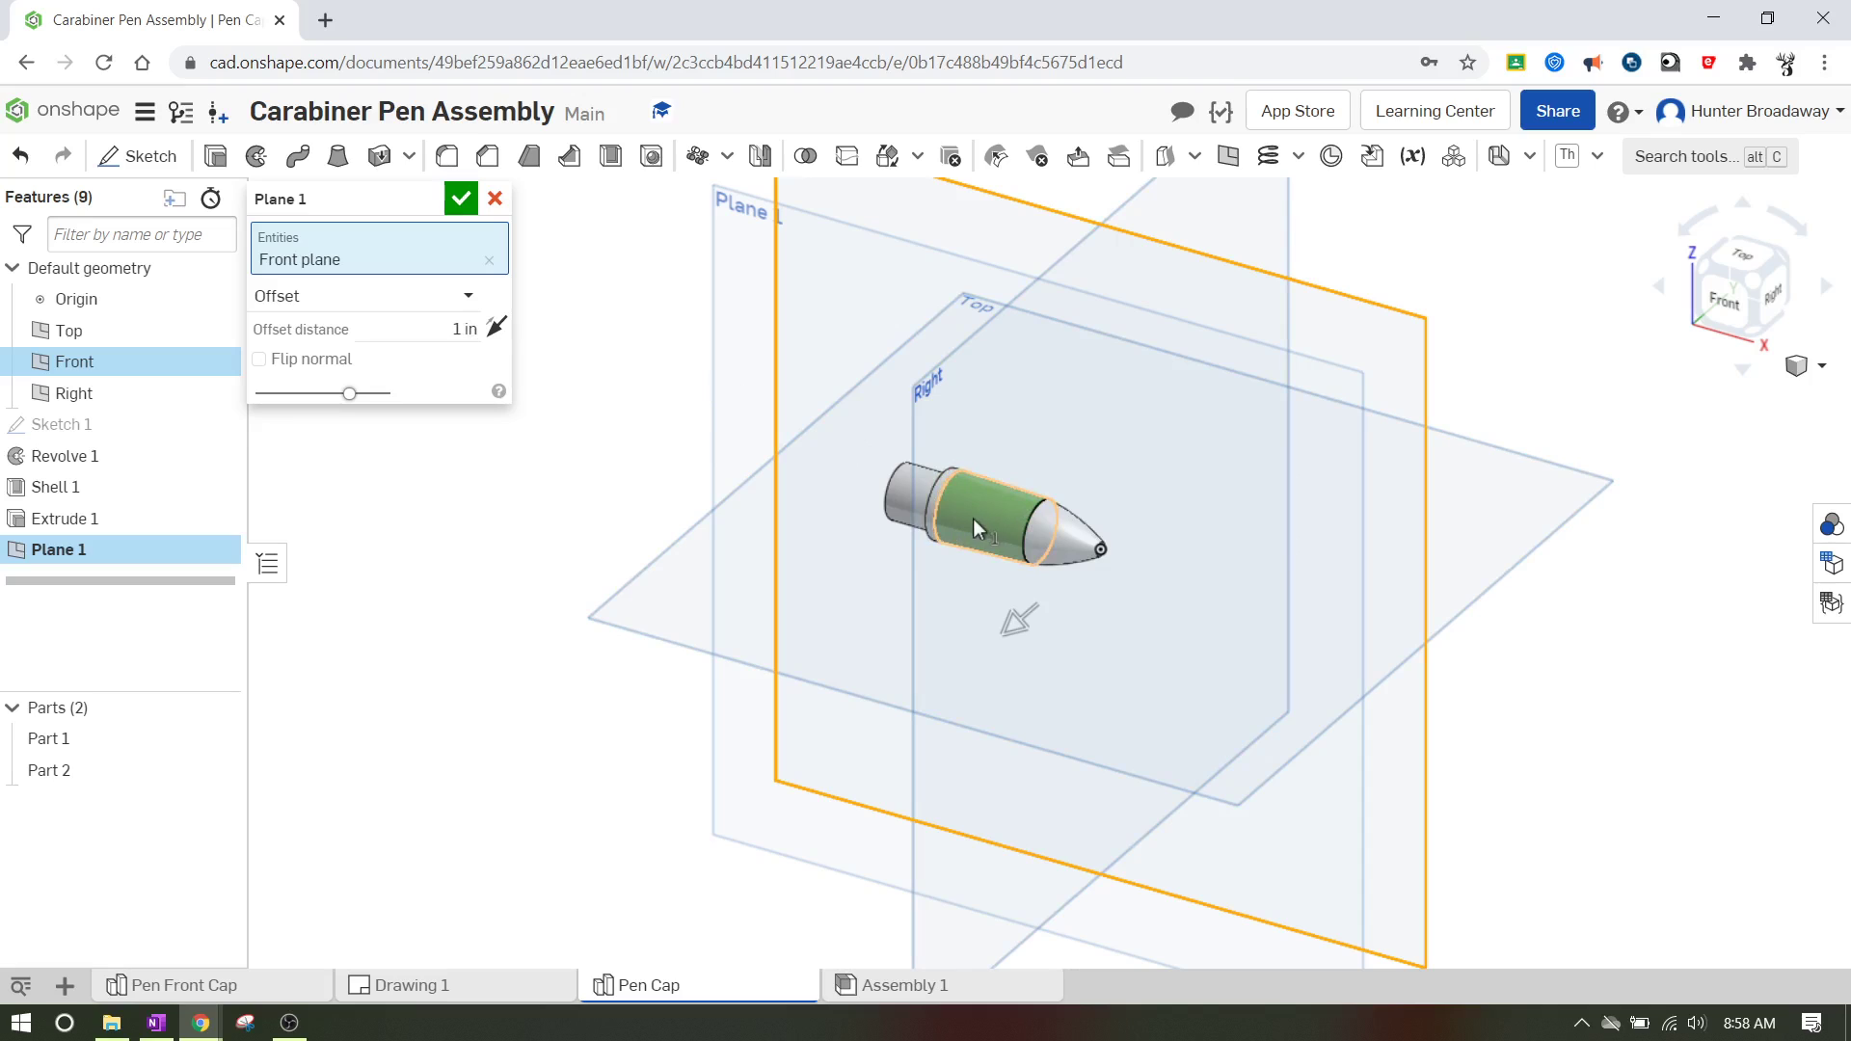
pyautogui.click(462, 204)
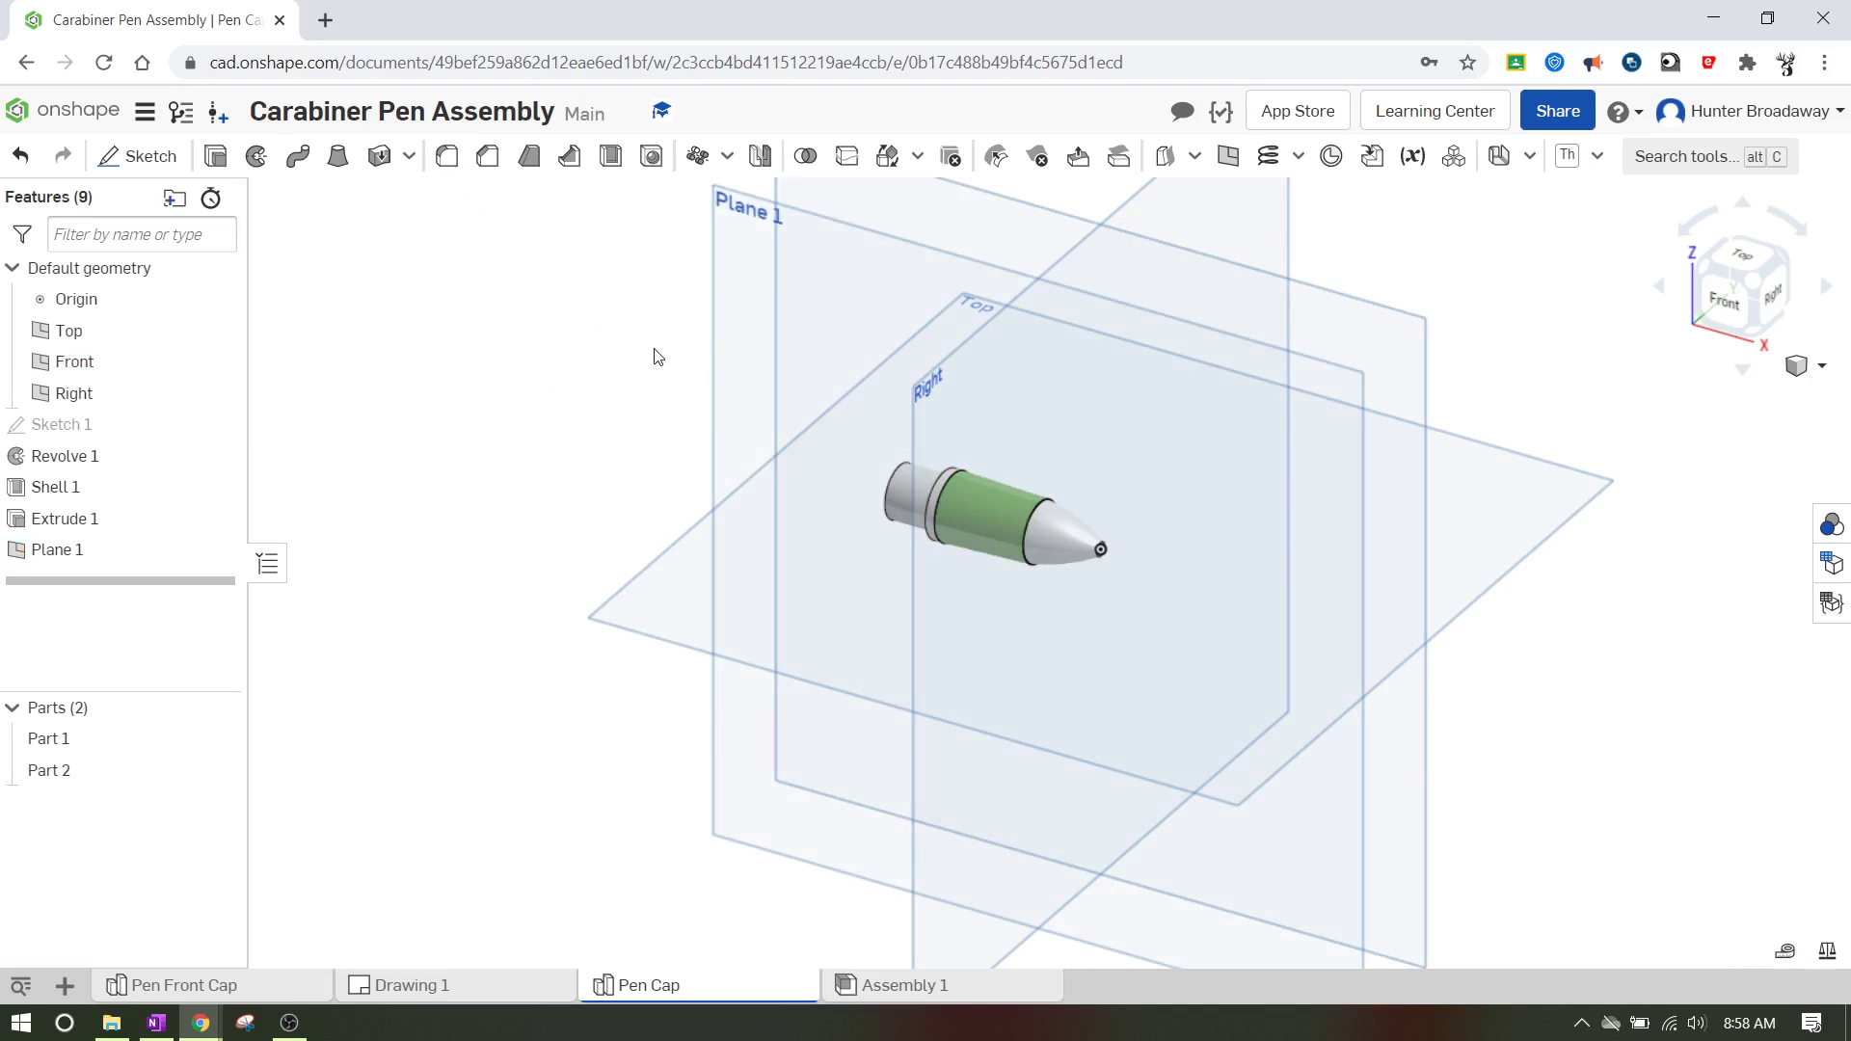
# - Pan and check the new plane from the front and isometric views
pyautogui.scroll(-1, 654, 356)
pyautogui.moveTo(656, 372); pyautogui.dragTo(657, 482, button='middle')
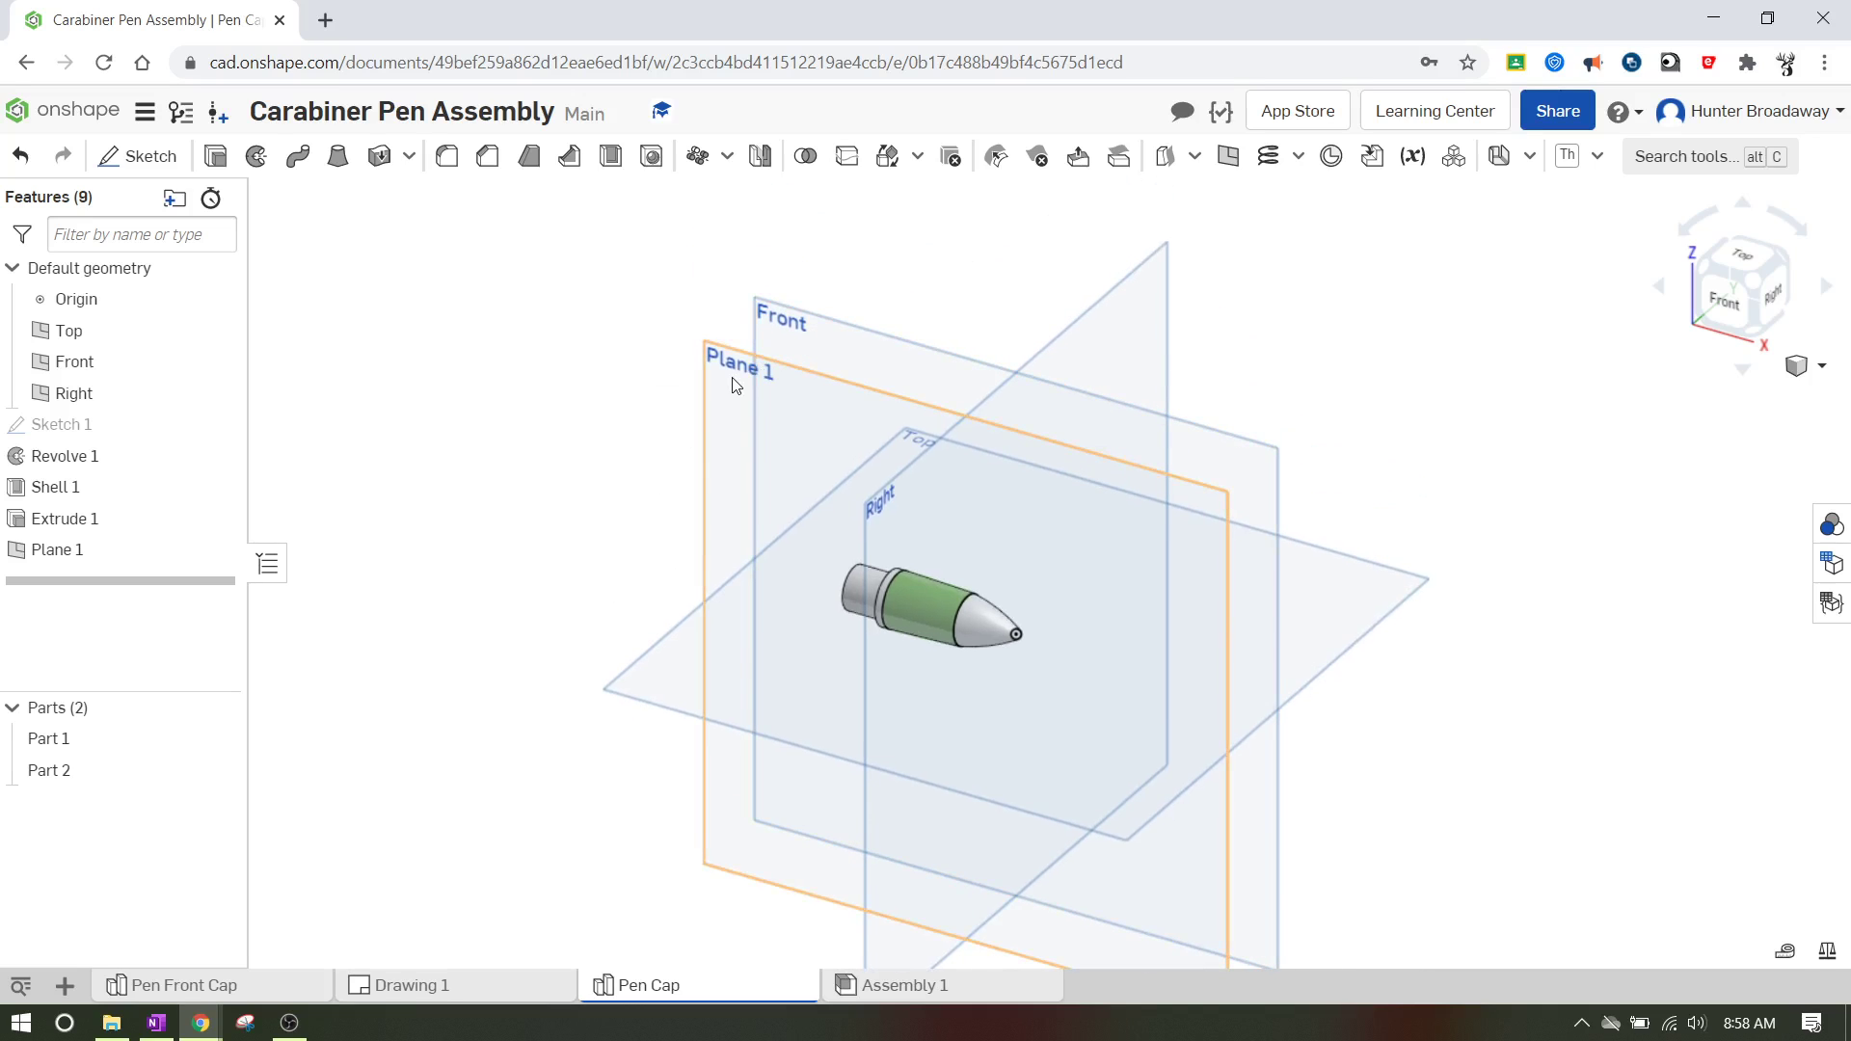
pyautogui.scroll(3, 769, 670)
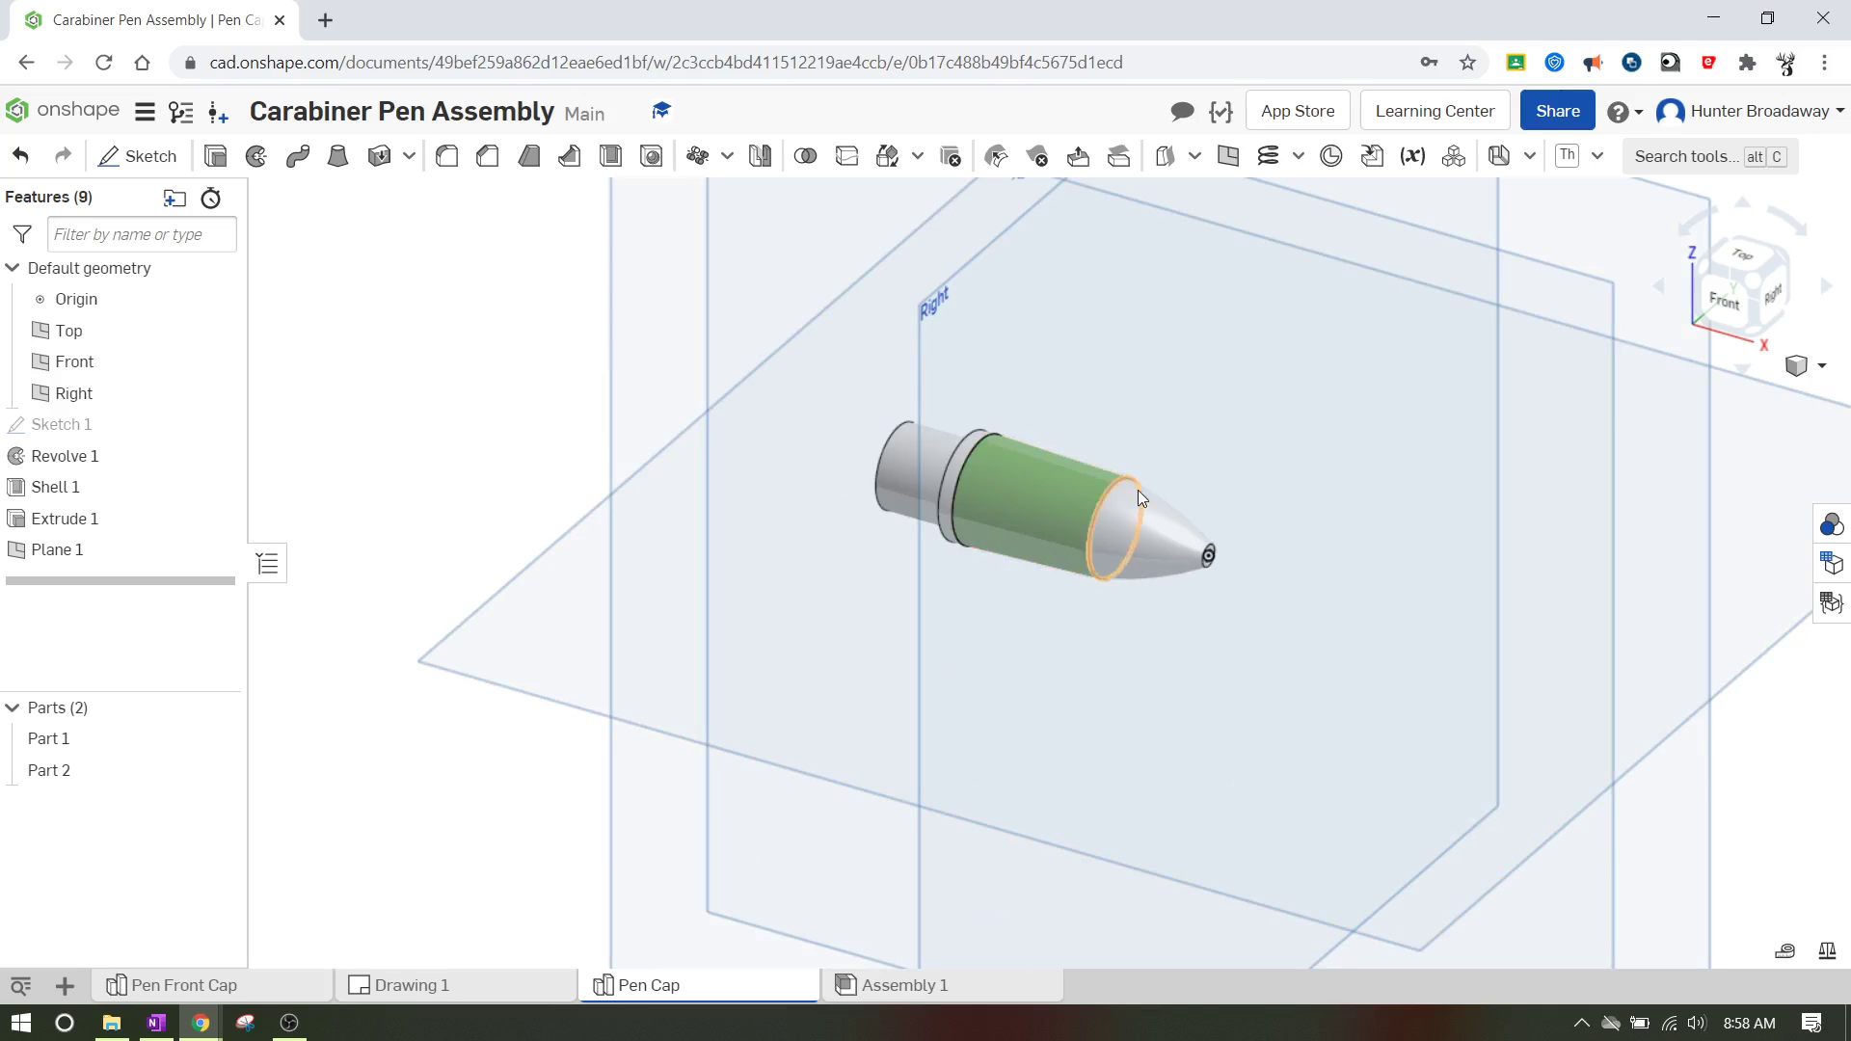
pyautogui.click(1711, 299)
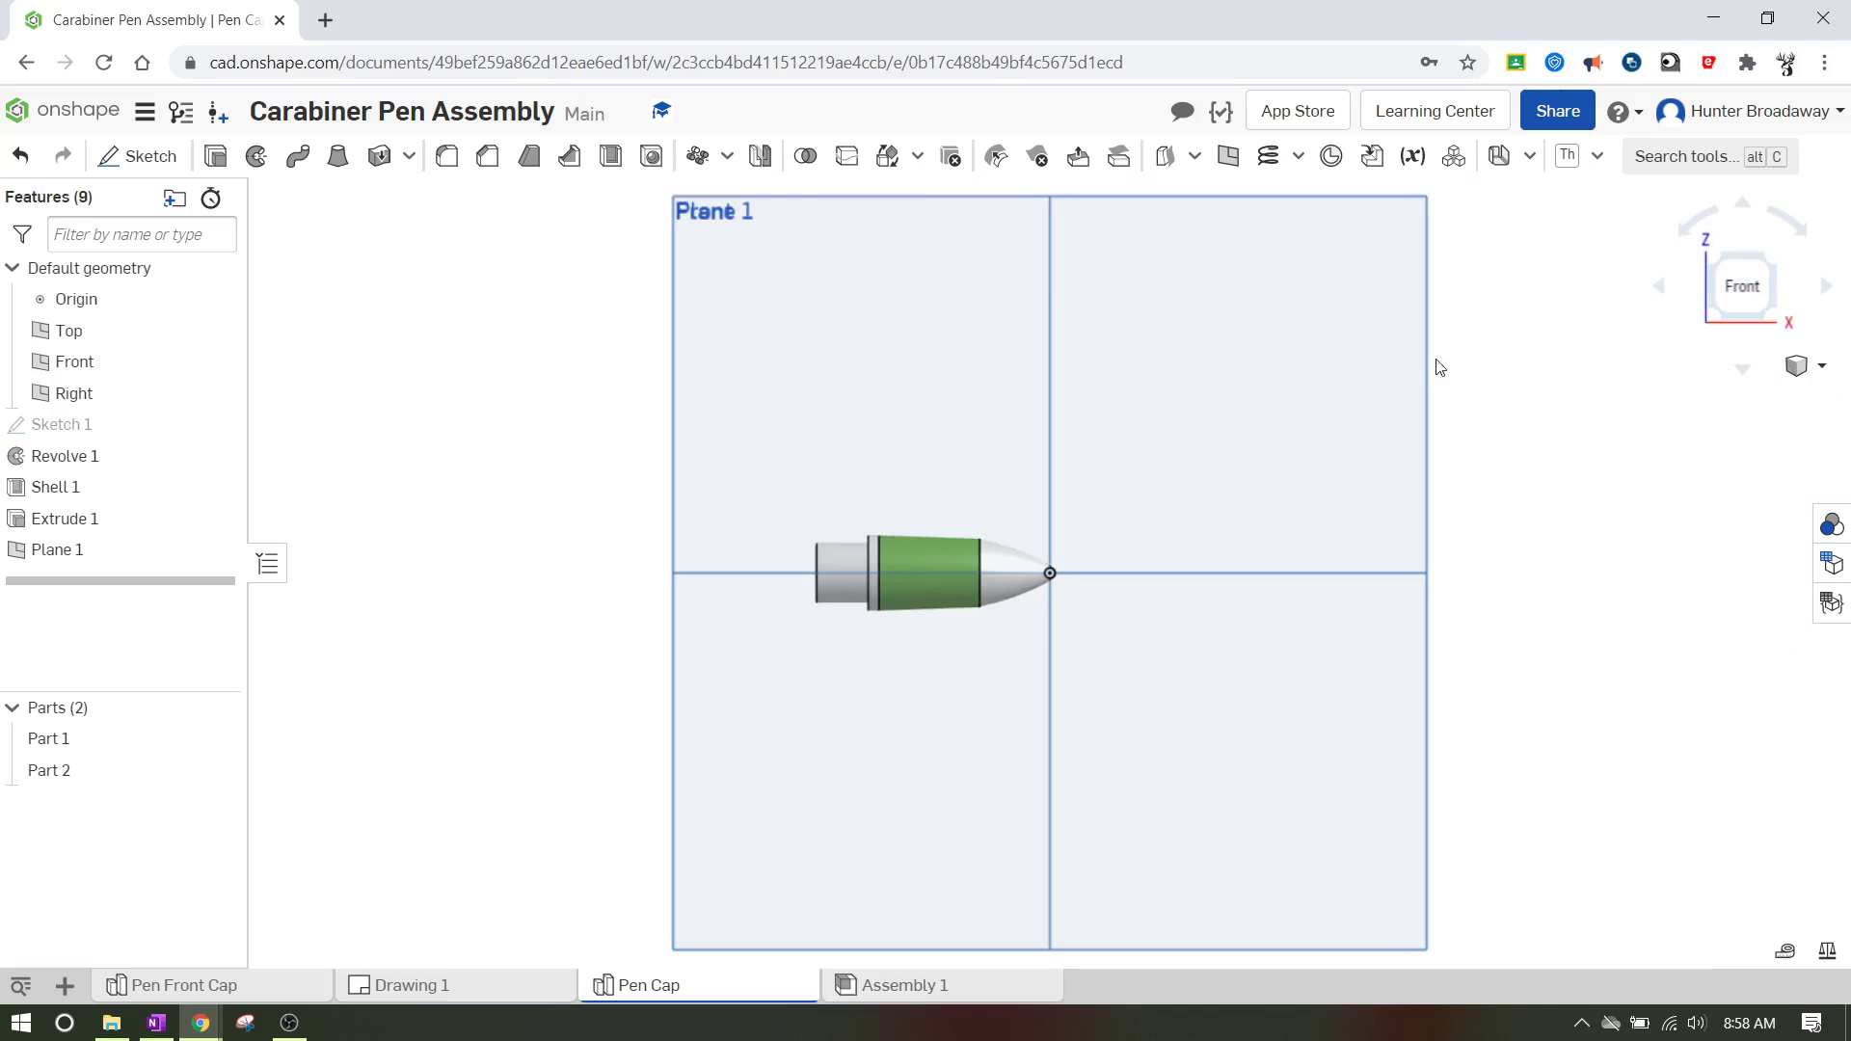
pyautogui.click(1774, 255)
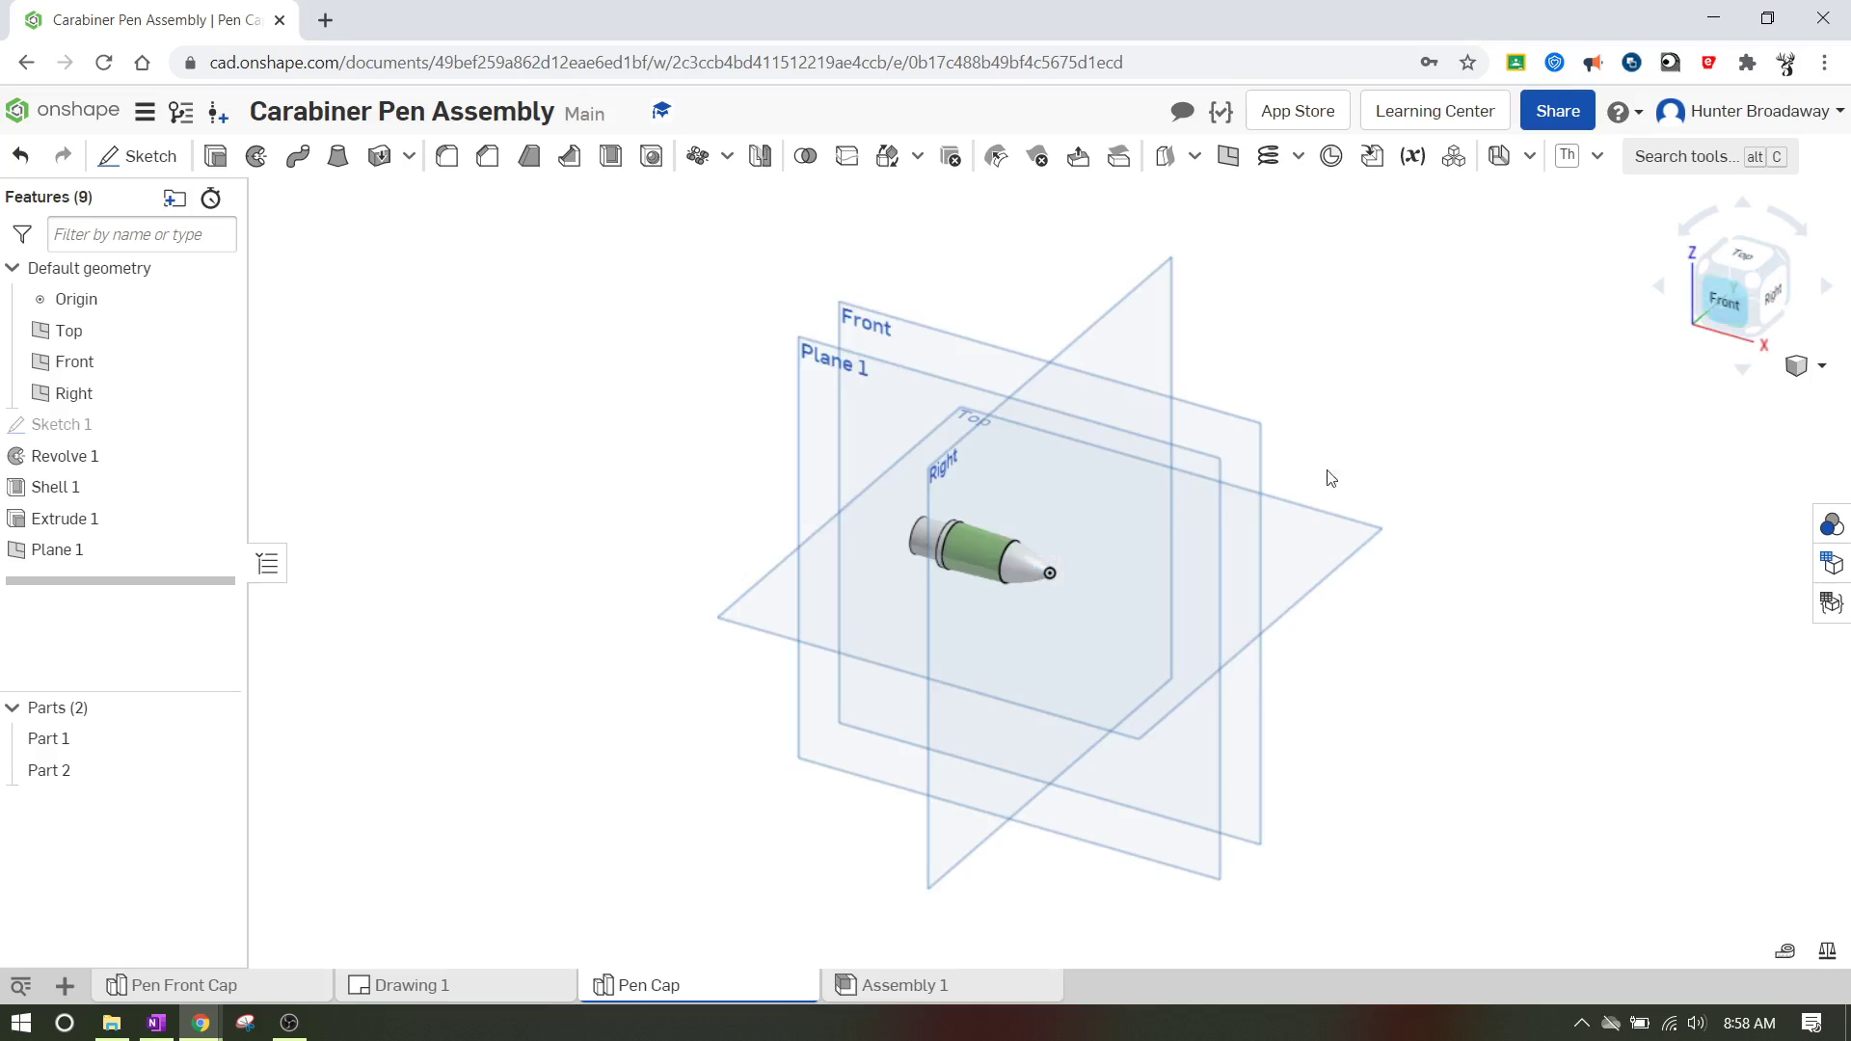
# - Start Sketch 2 on Plane 1, viewed face-on from the front and zoomed to fit
pyautogui.click(138, 157)
pyautogui.click(761, 347)
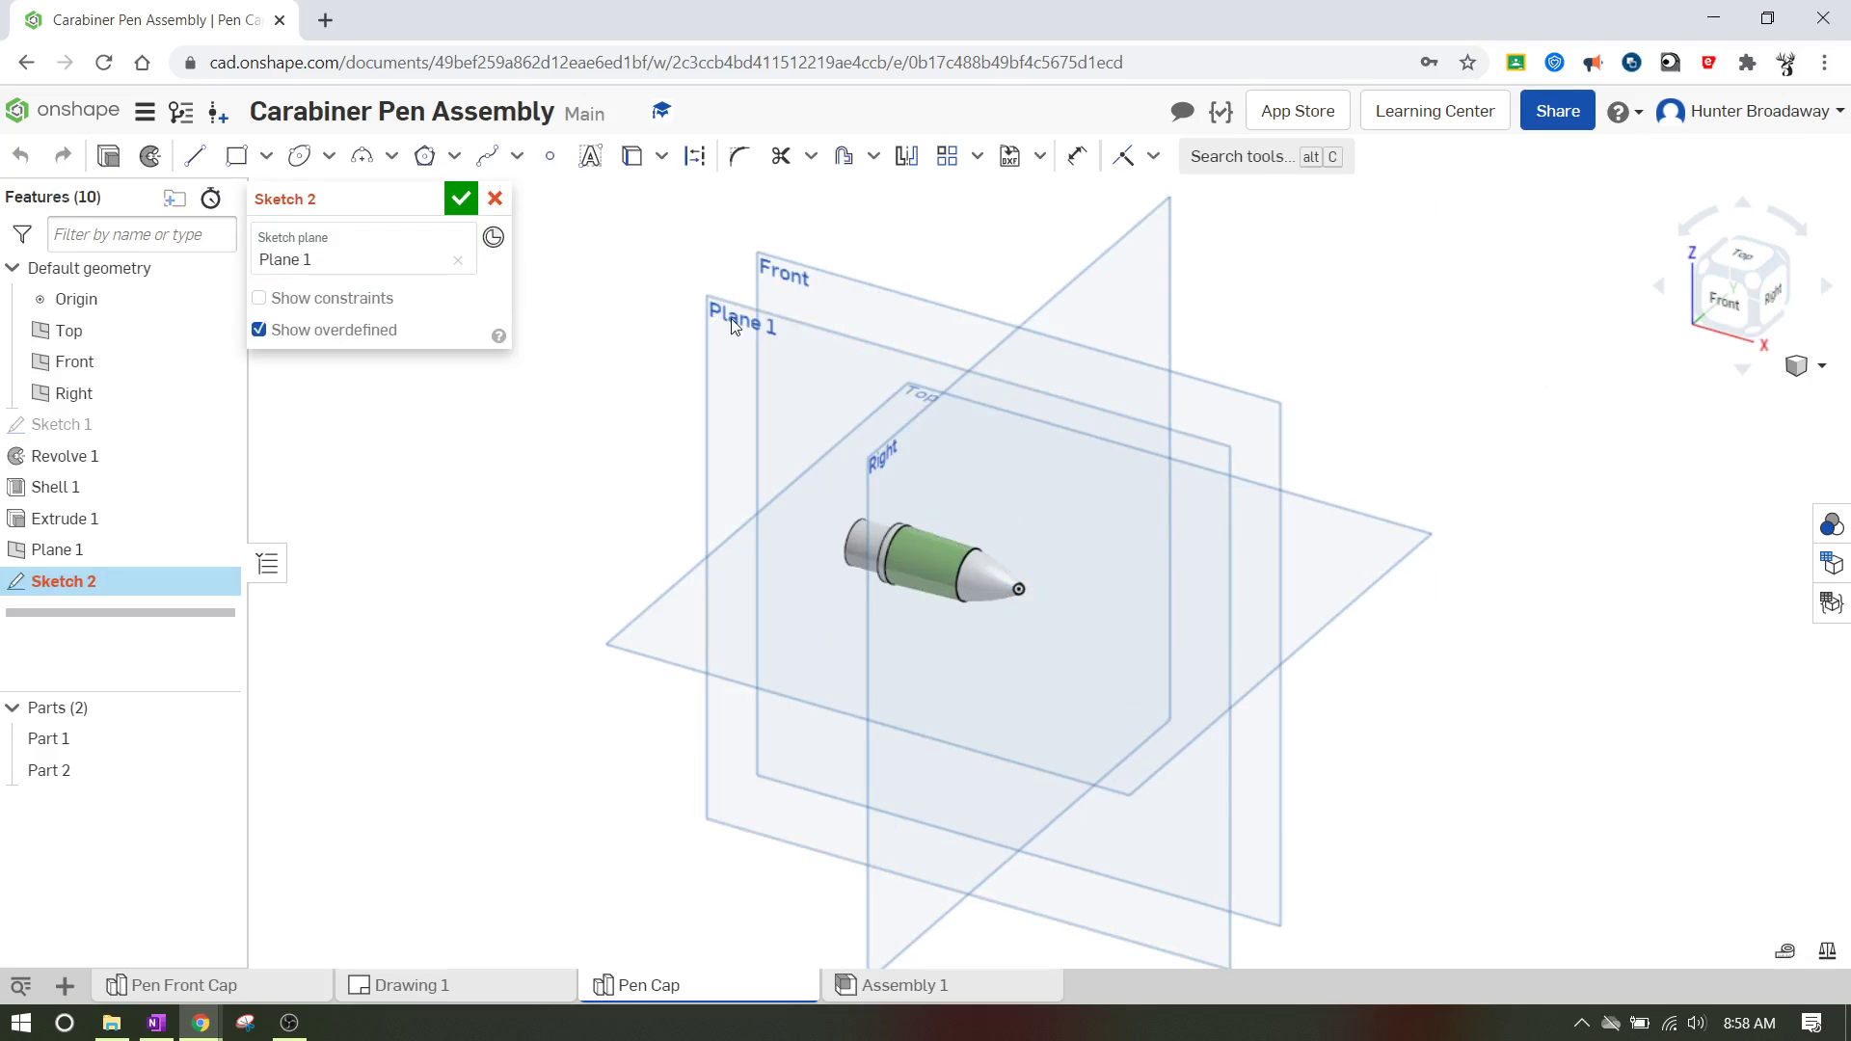
pyautogui.click(1716, 297)
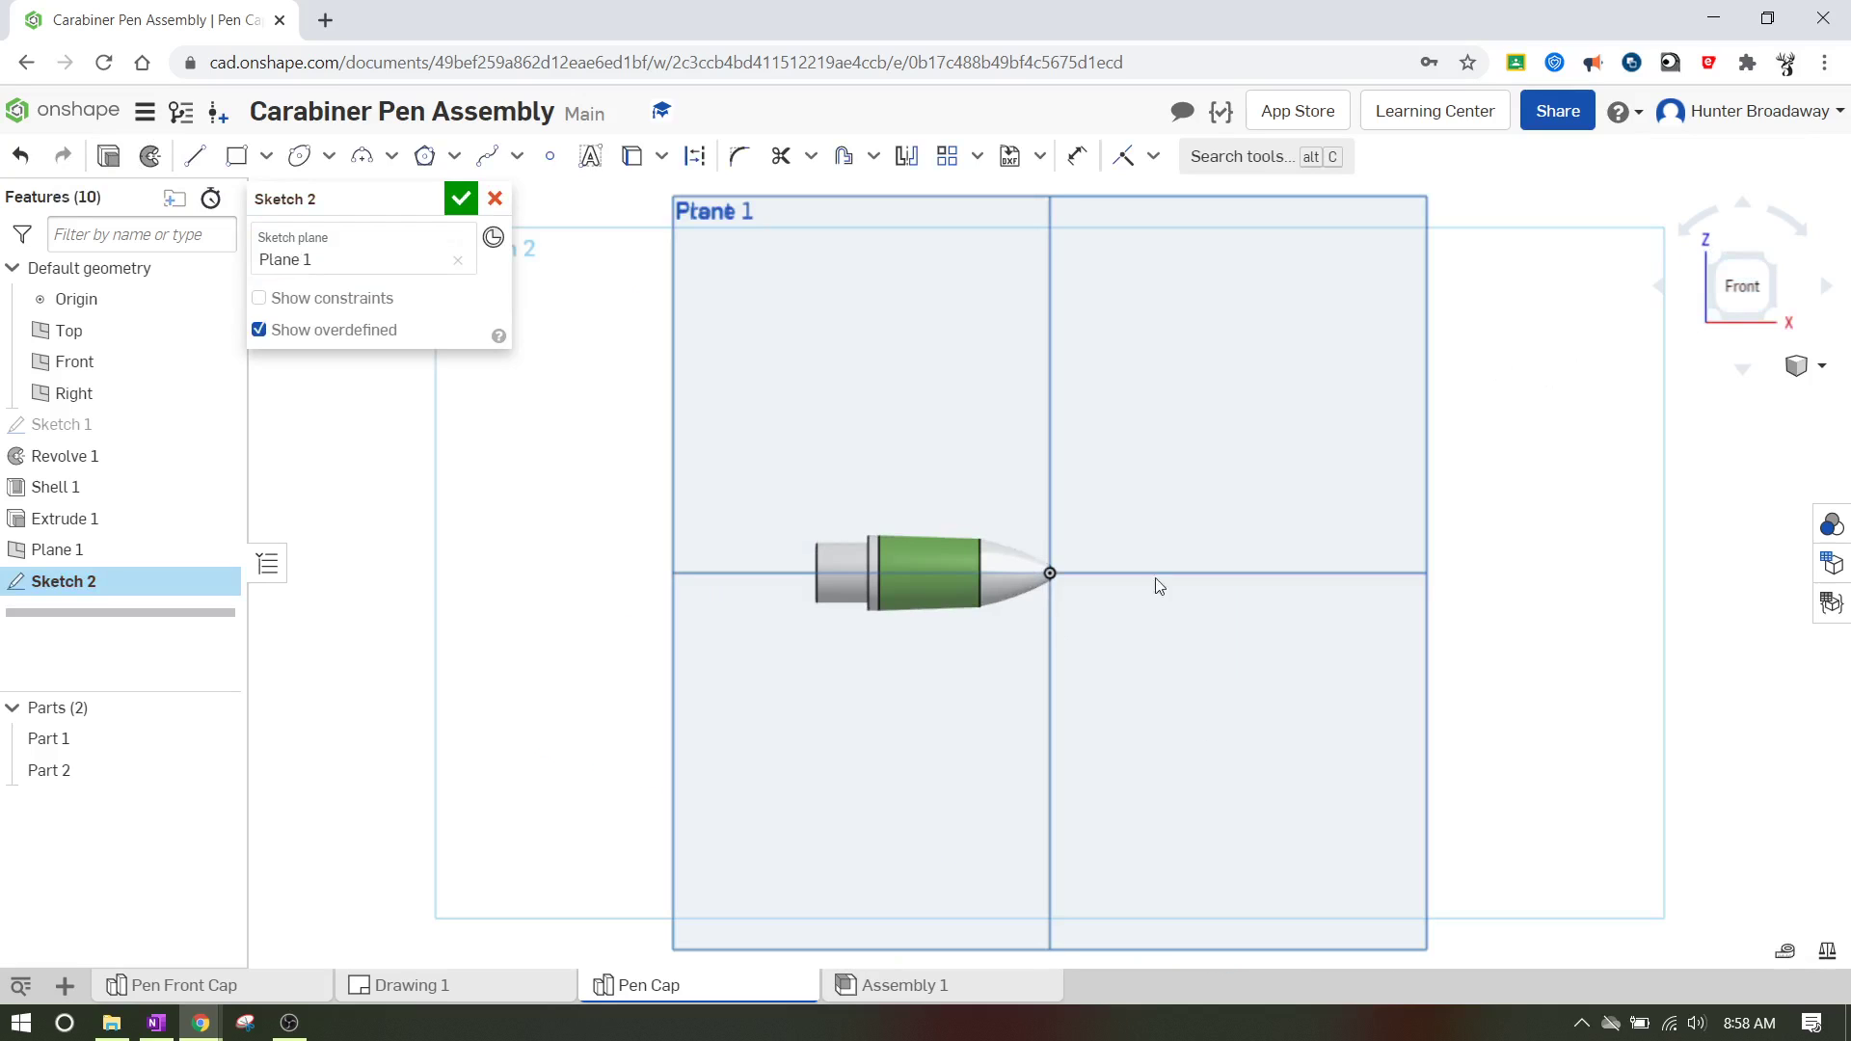
pyautogui.press('f')
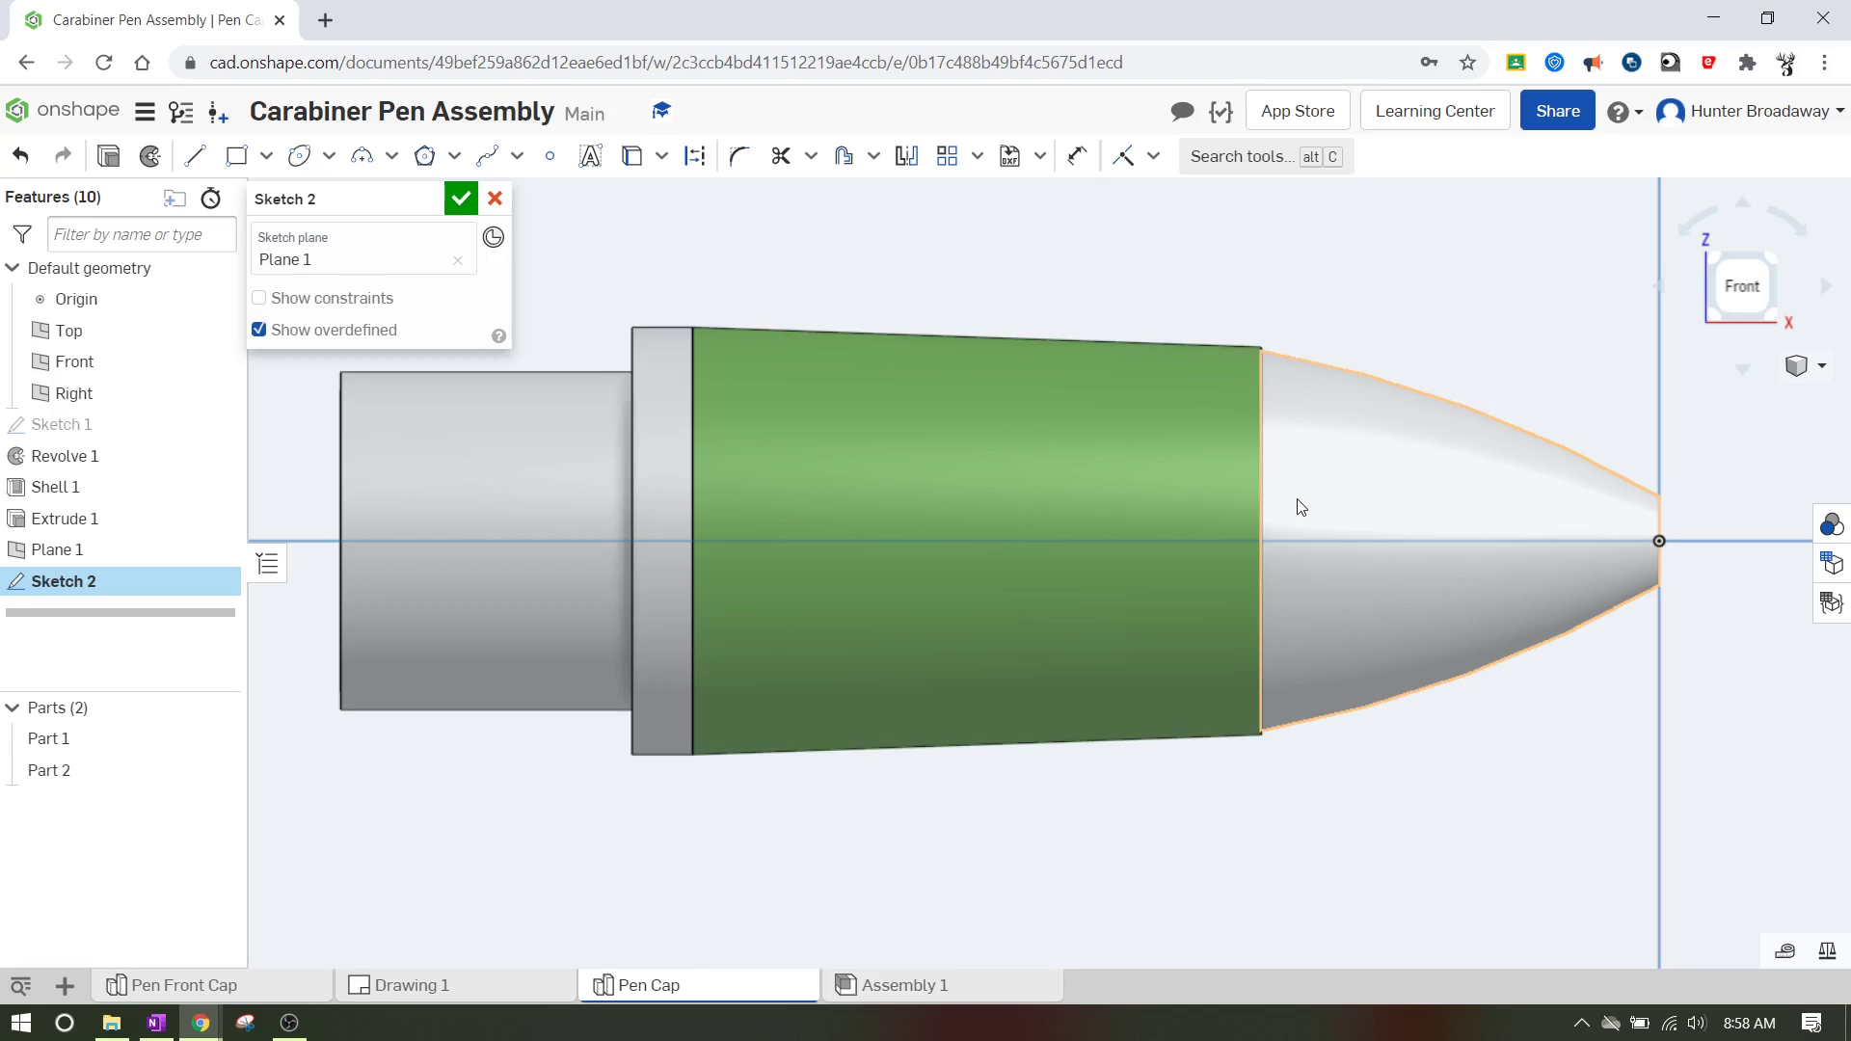
pyautogui.click(298, 156)
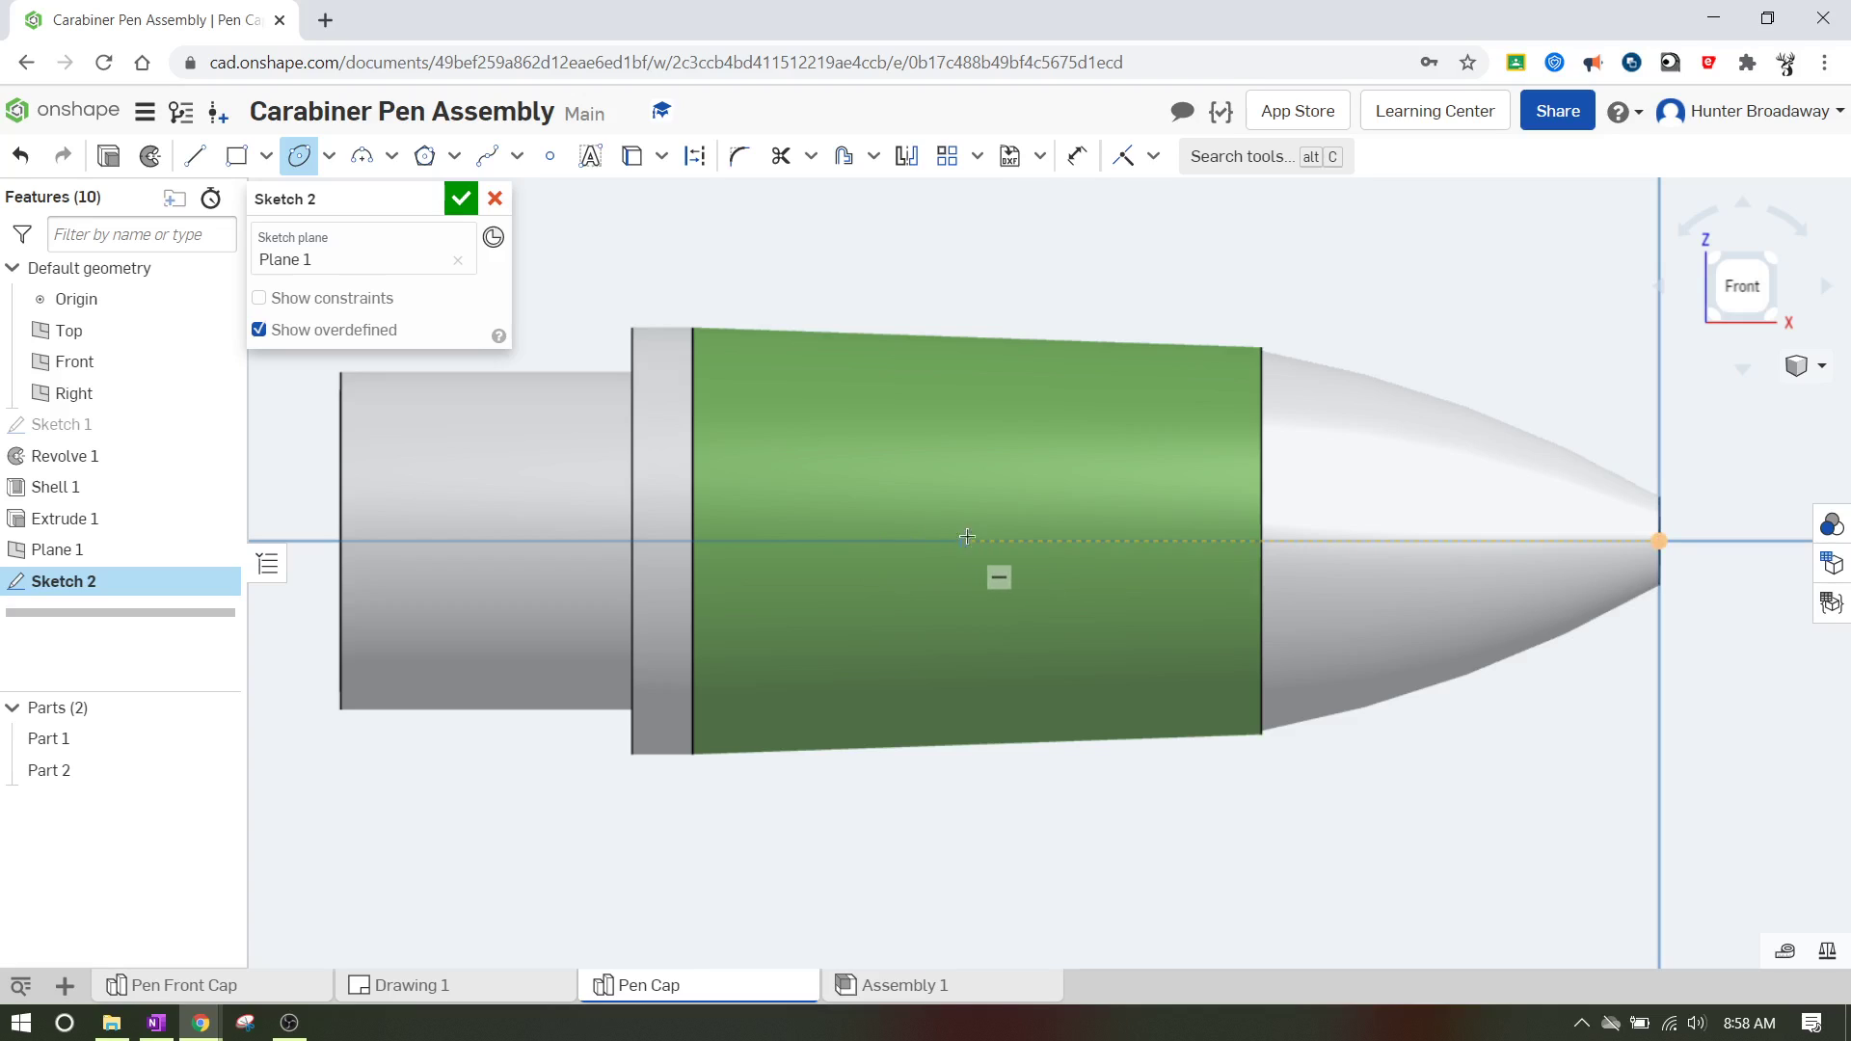
# - Draw an ellipse centred on the pen's axis over the green sleeve
pyautogui.click(967, 539)
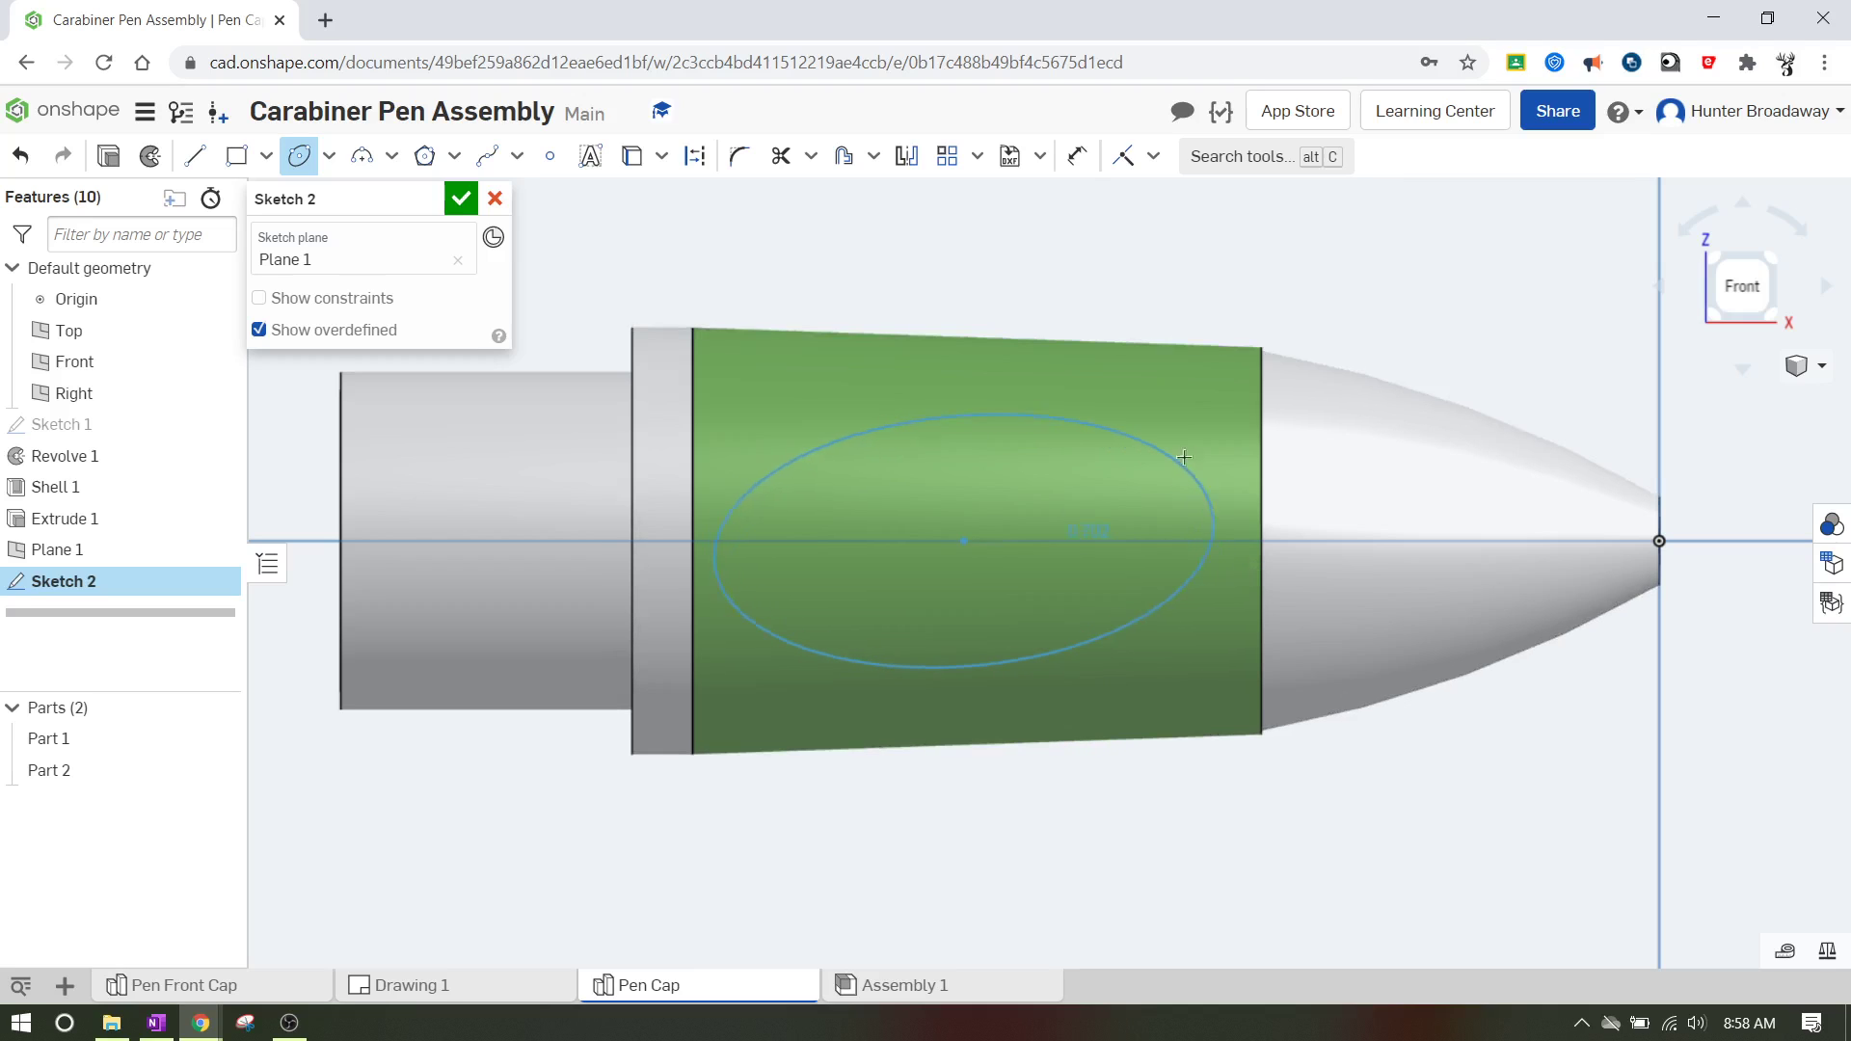
pyautogui.click(1216, 543)
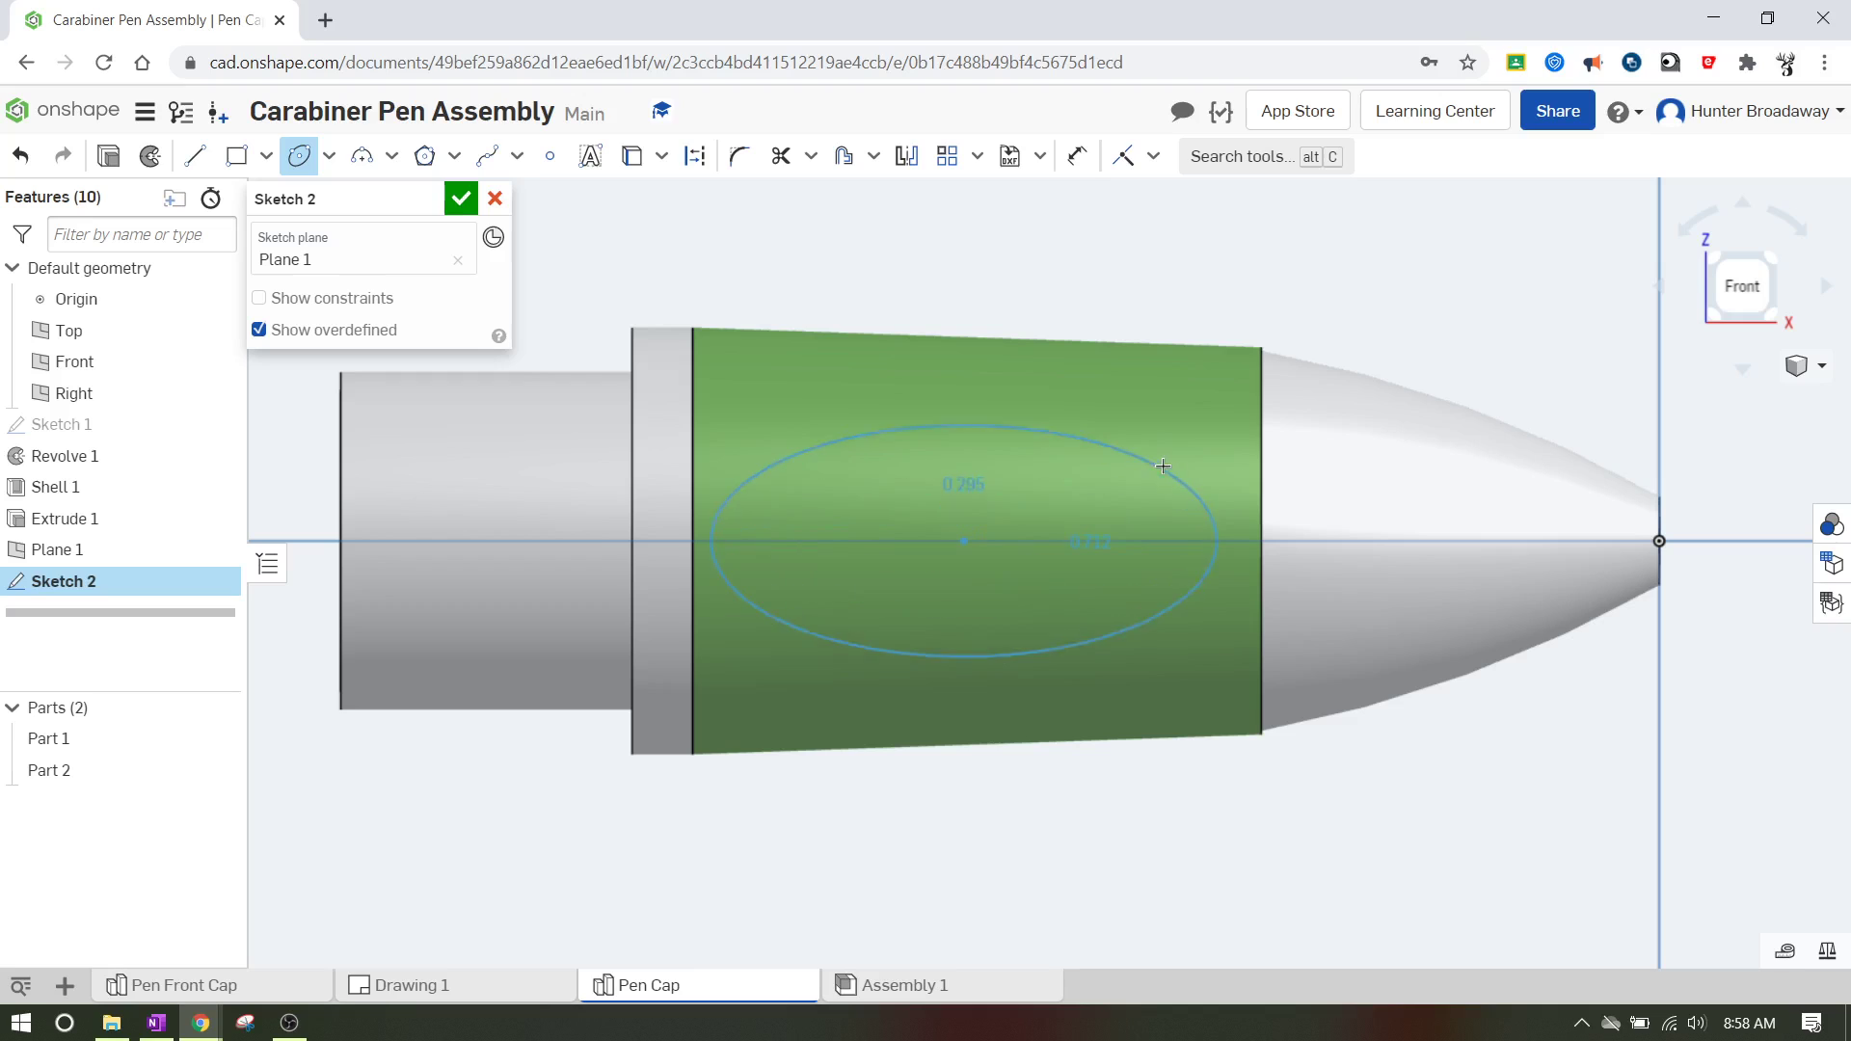
pyautogui.click(1147, 505)
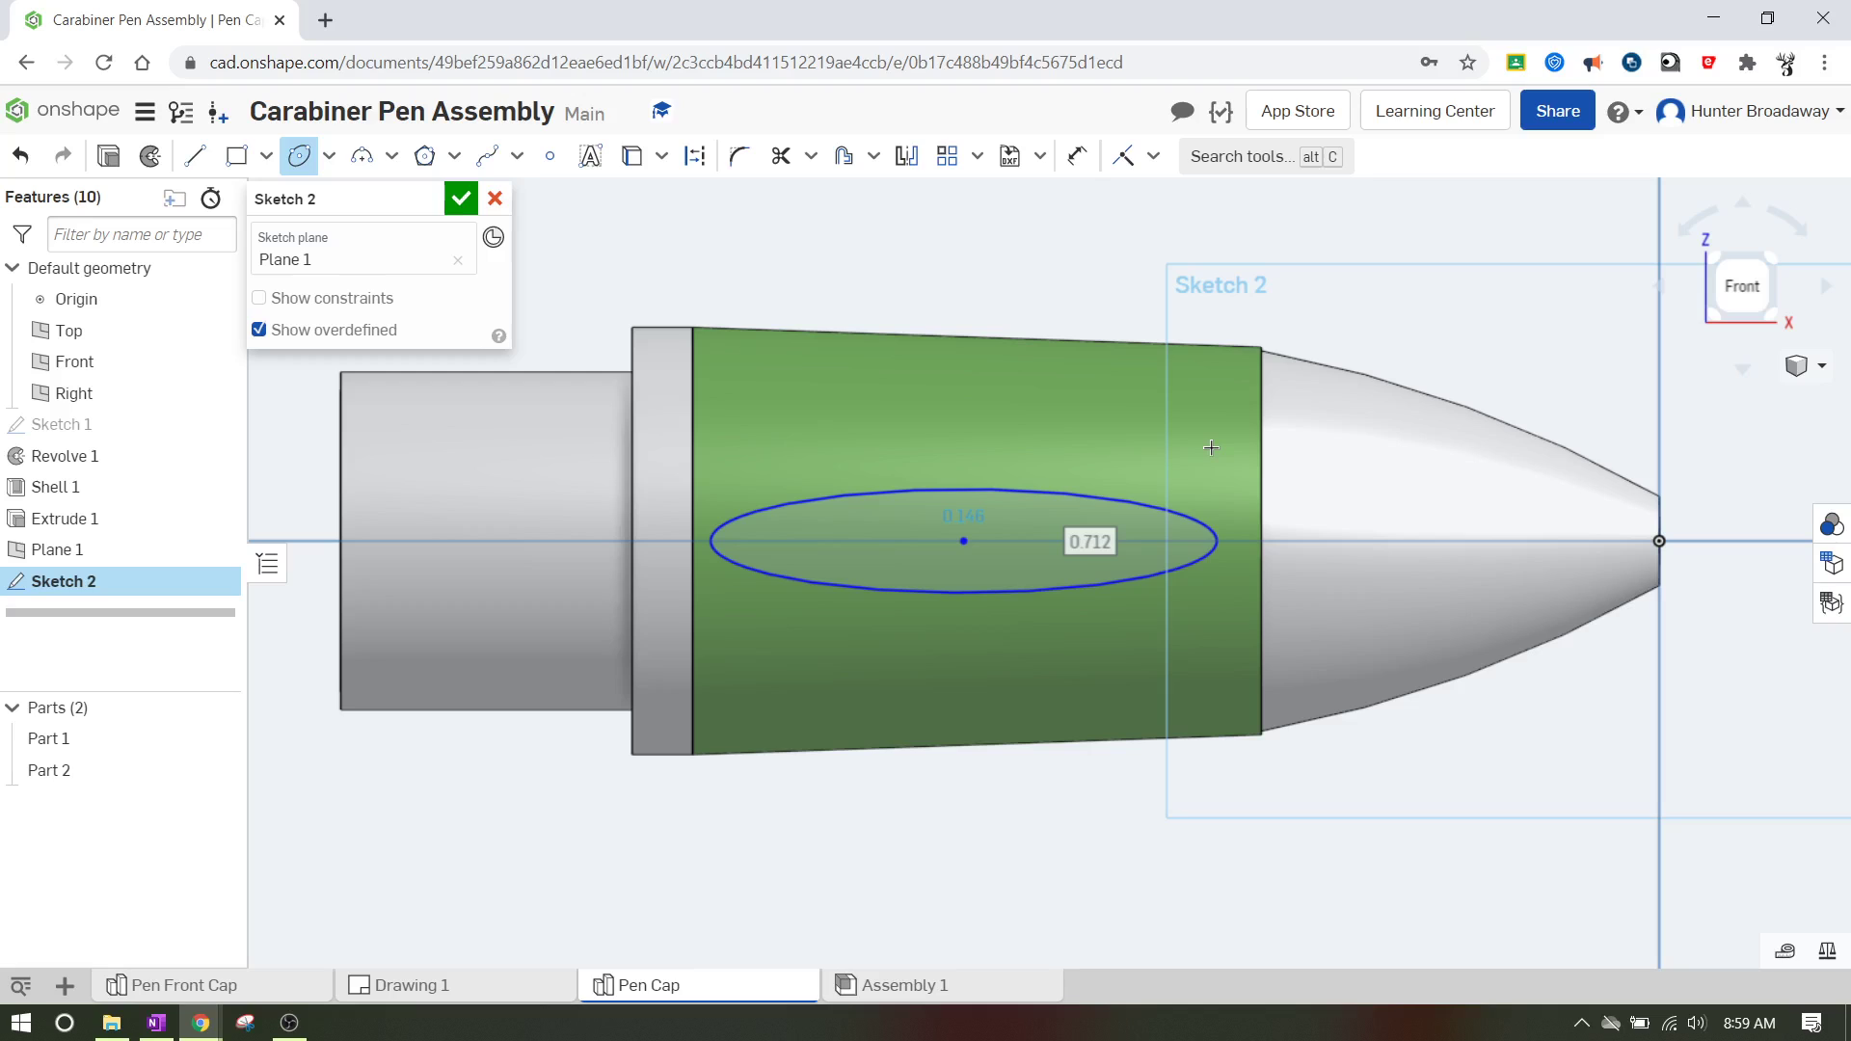
# - Dimension the ellipse 0.7 wide and 0.4 tall, then reduce its height to 0.2
pyautogui.press('BackSpace')
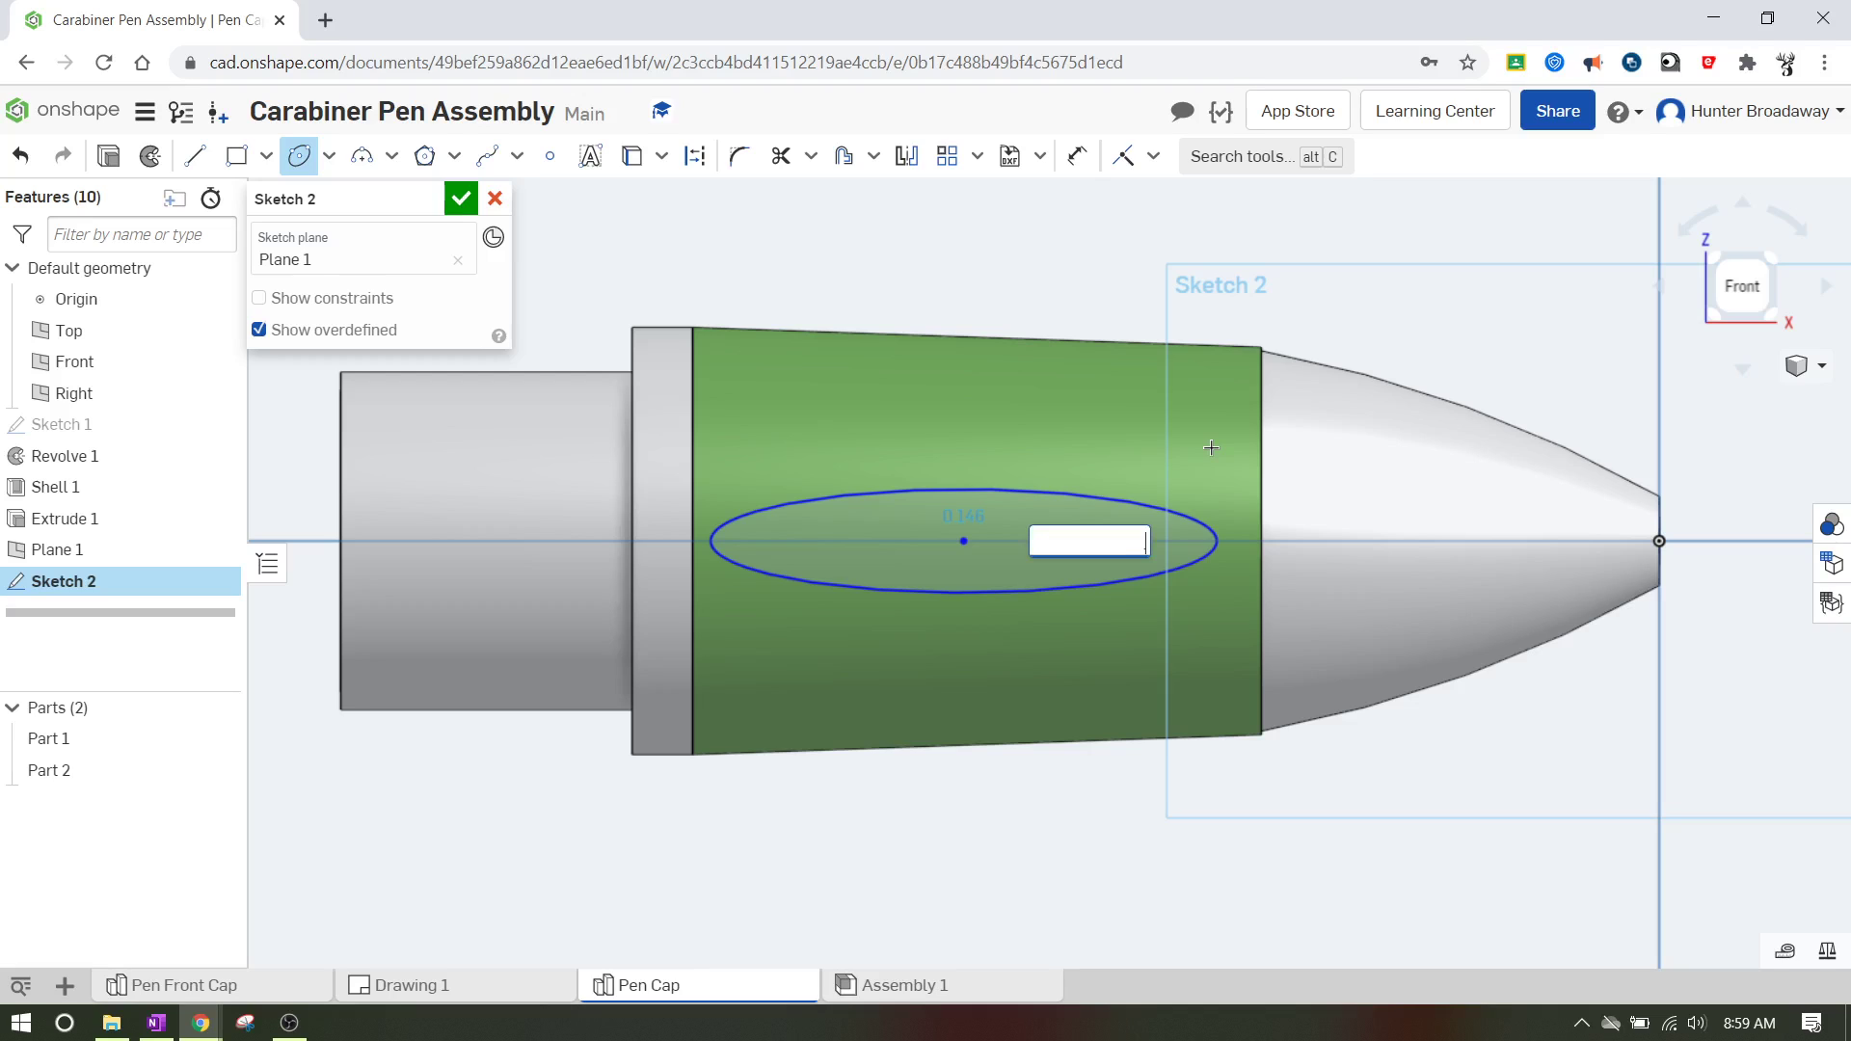
pyautogui.write('.7')
pyautogui.press('Return')
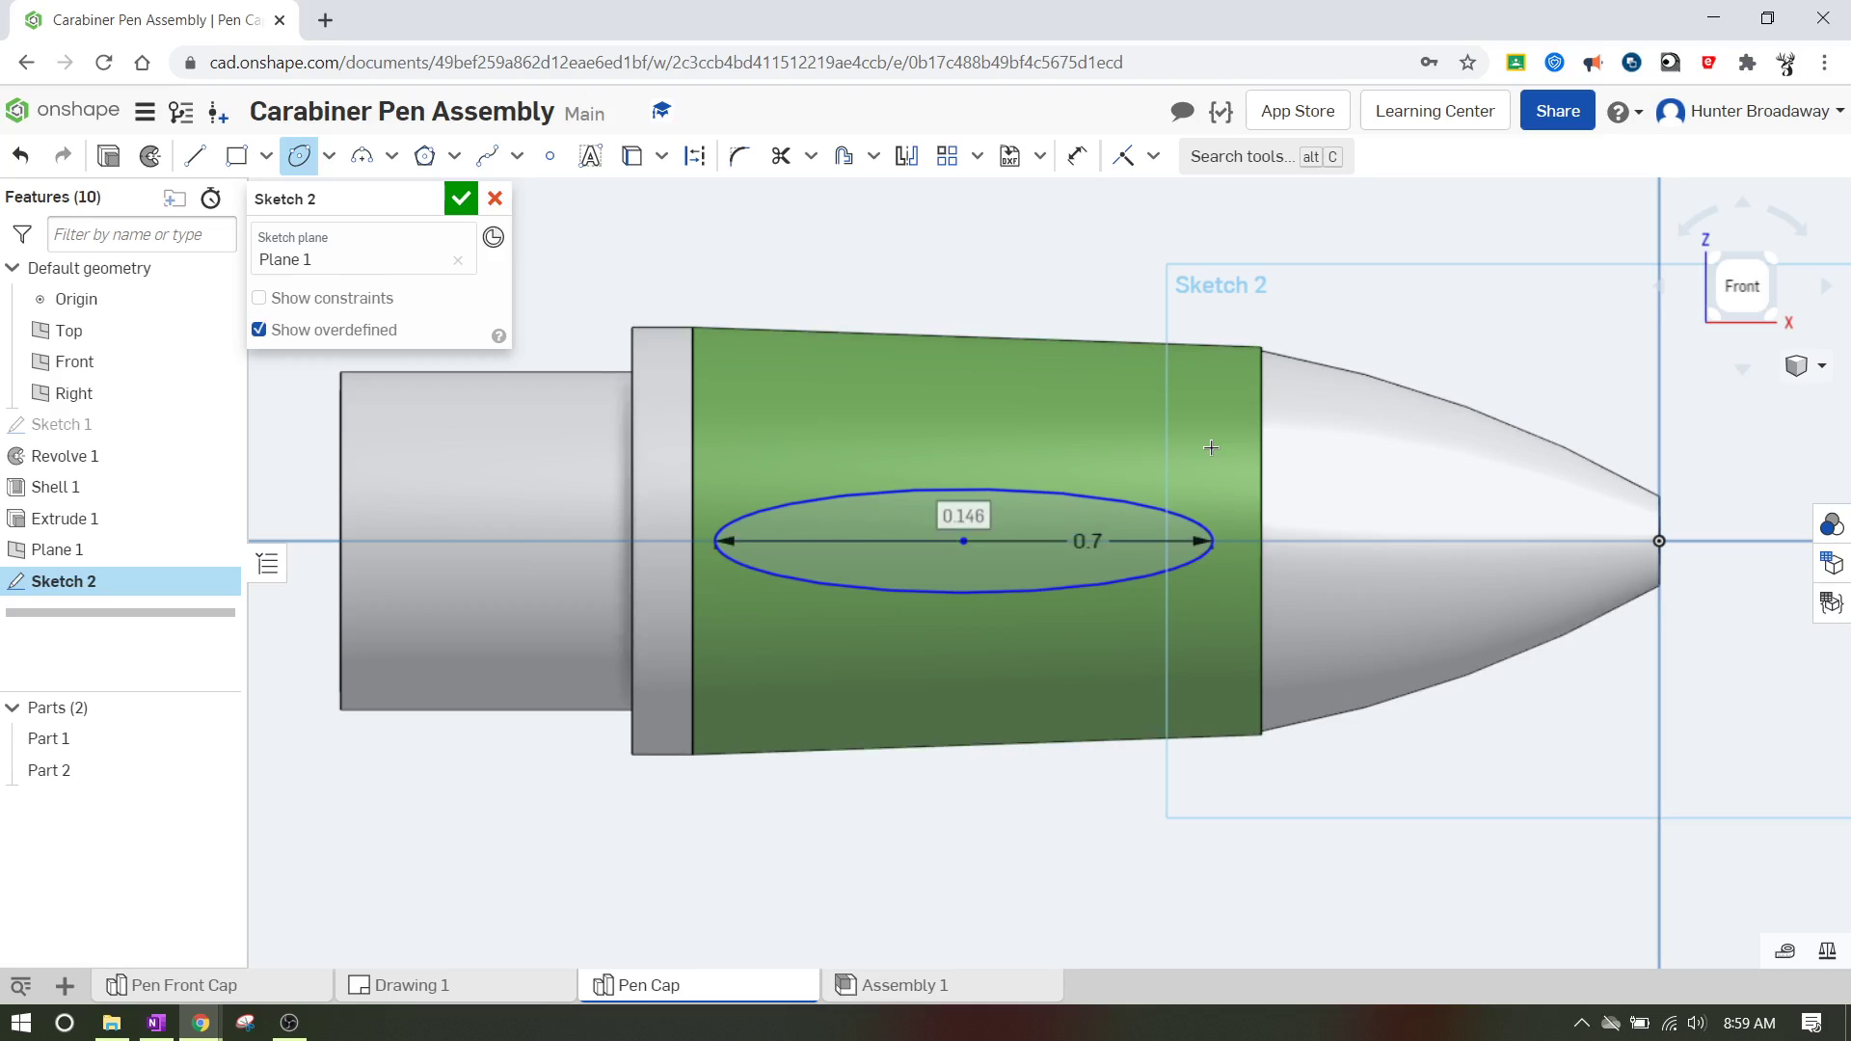
pyautogui.press('BackSpace')
pyautogui.write('.4')
pyautogui.press('Return')
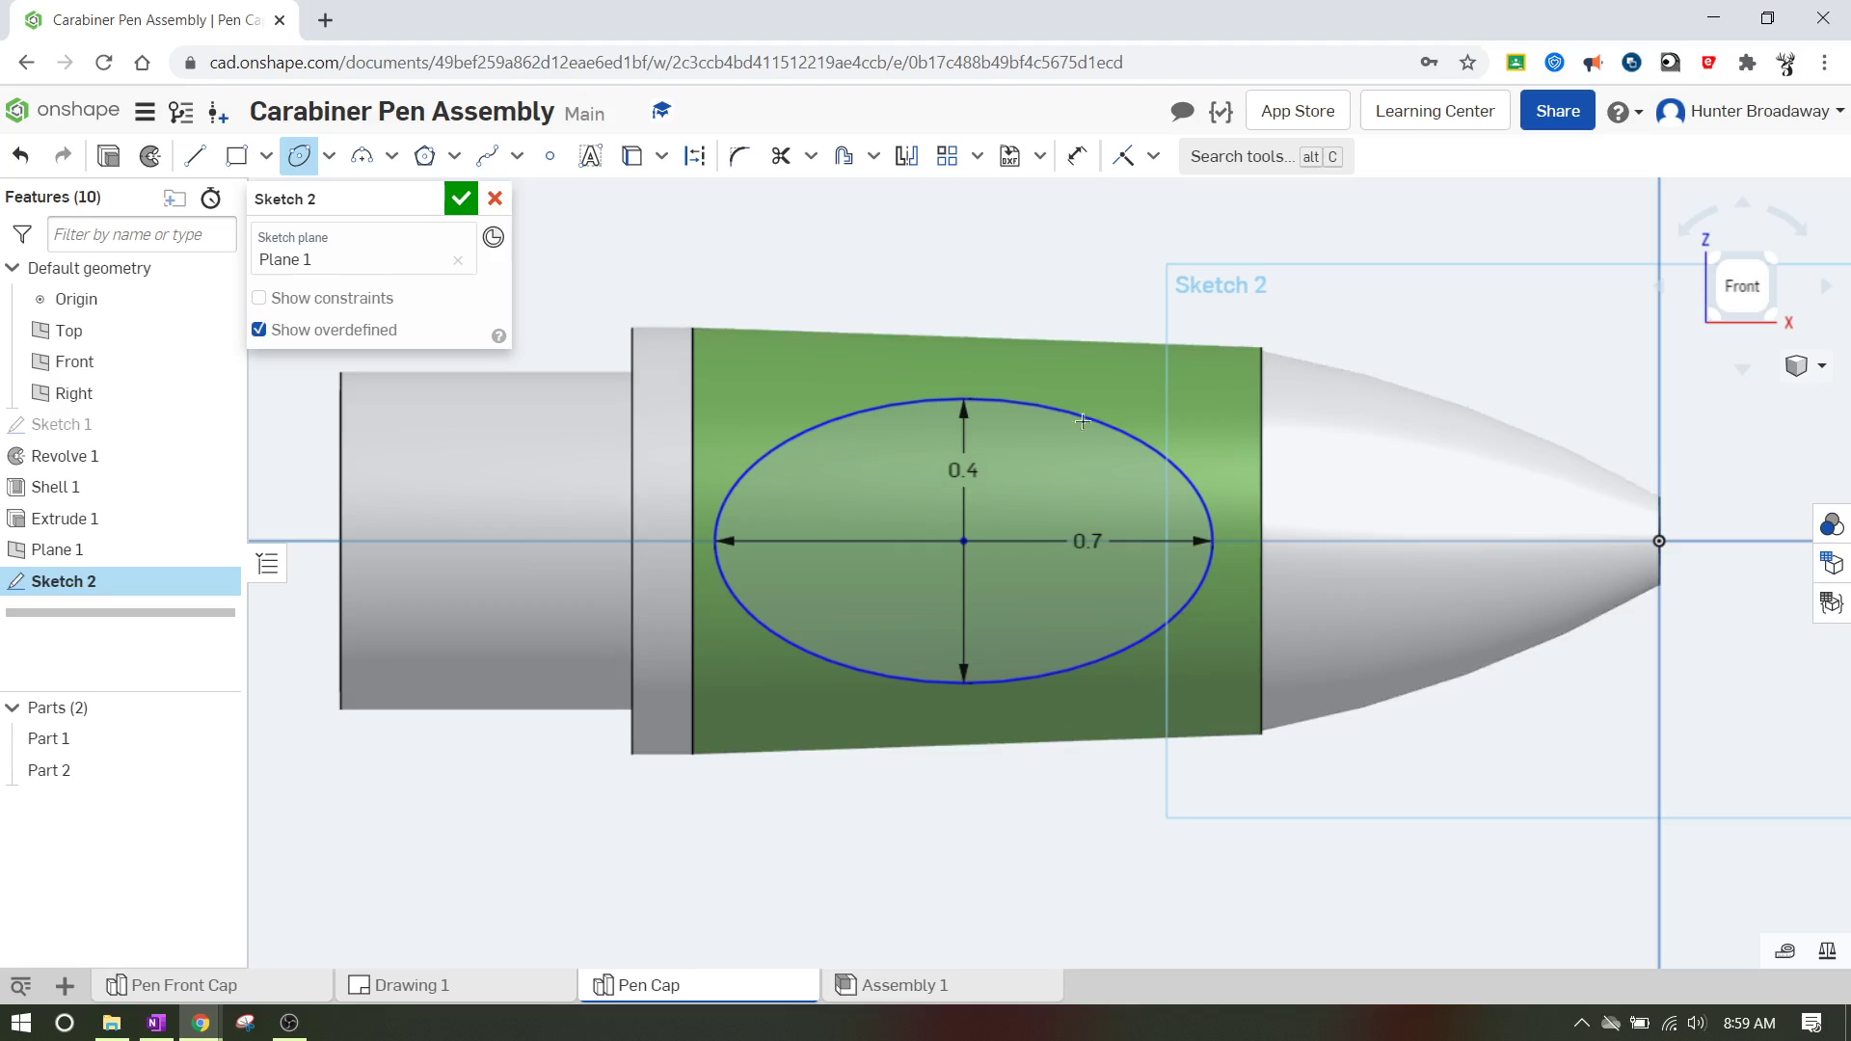
pyautogui.press('Escape')
pyautogui.doubleClick(973, 476)
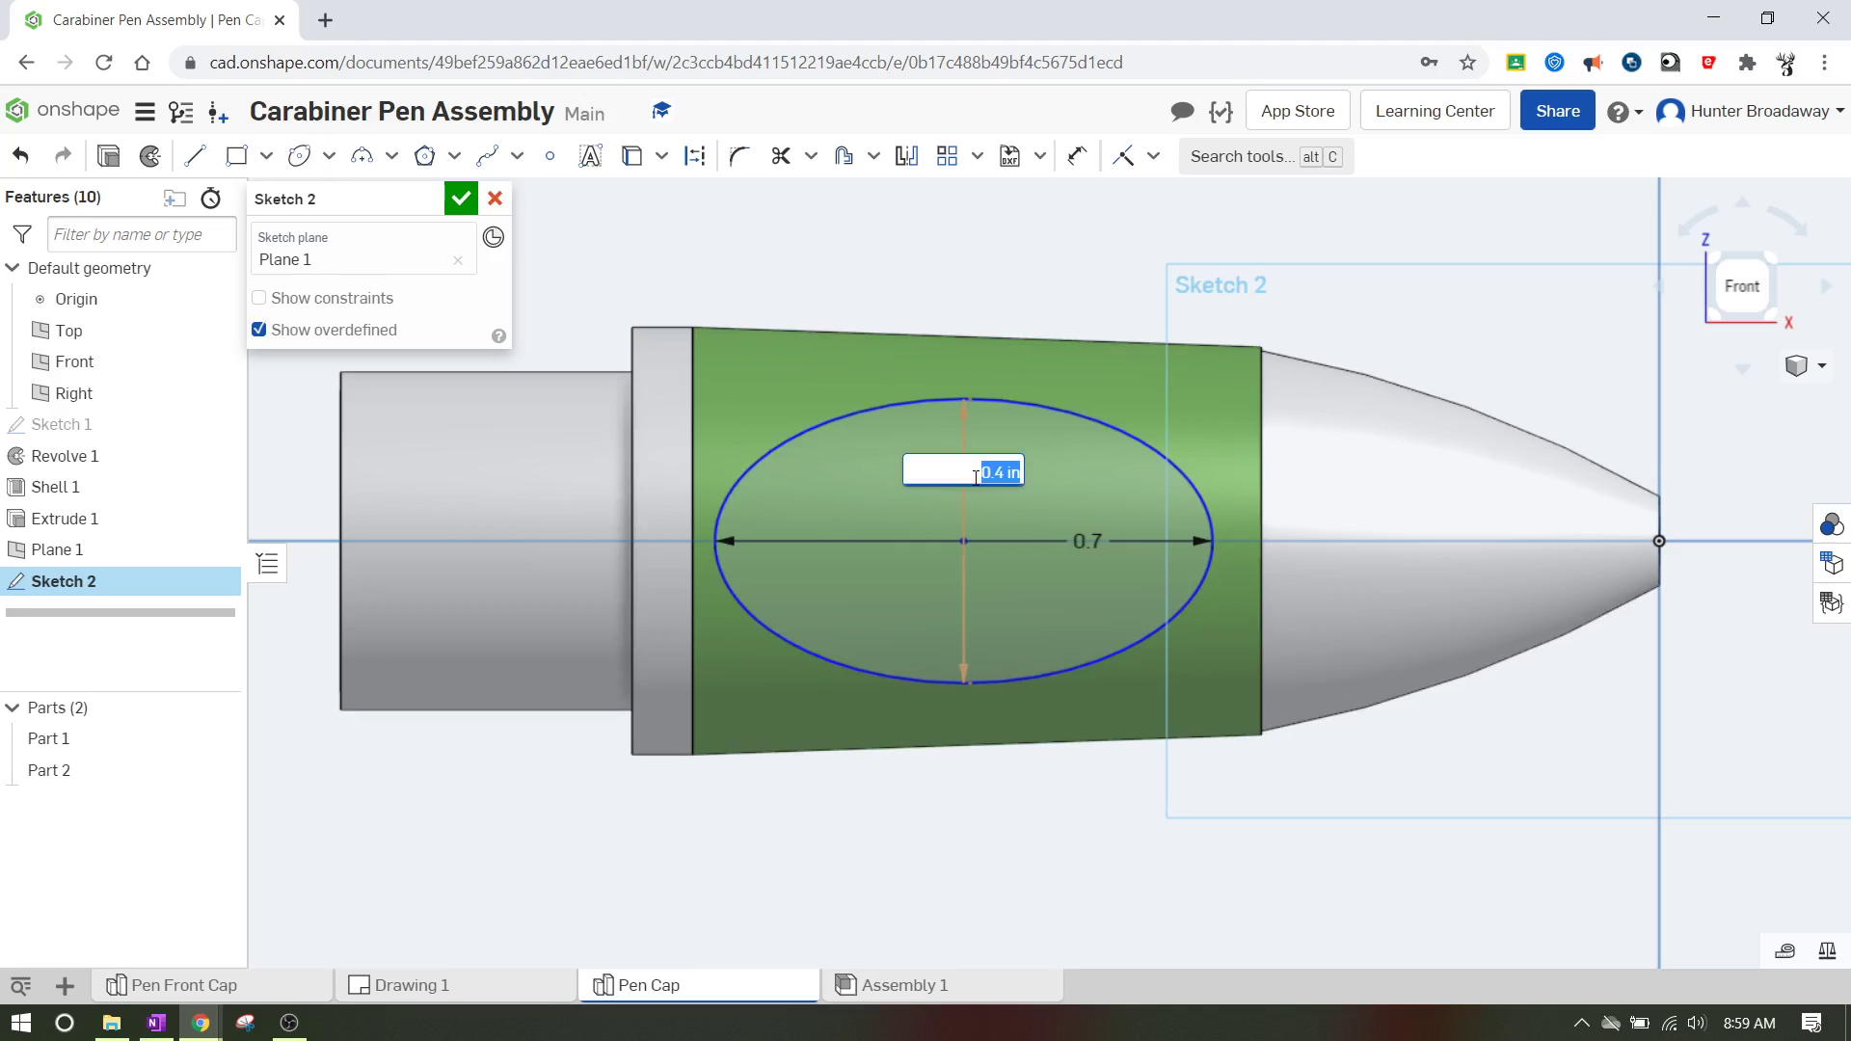
pyautogui.write('0.2')
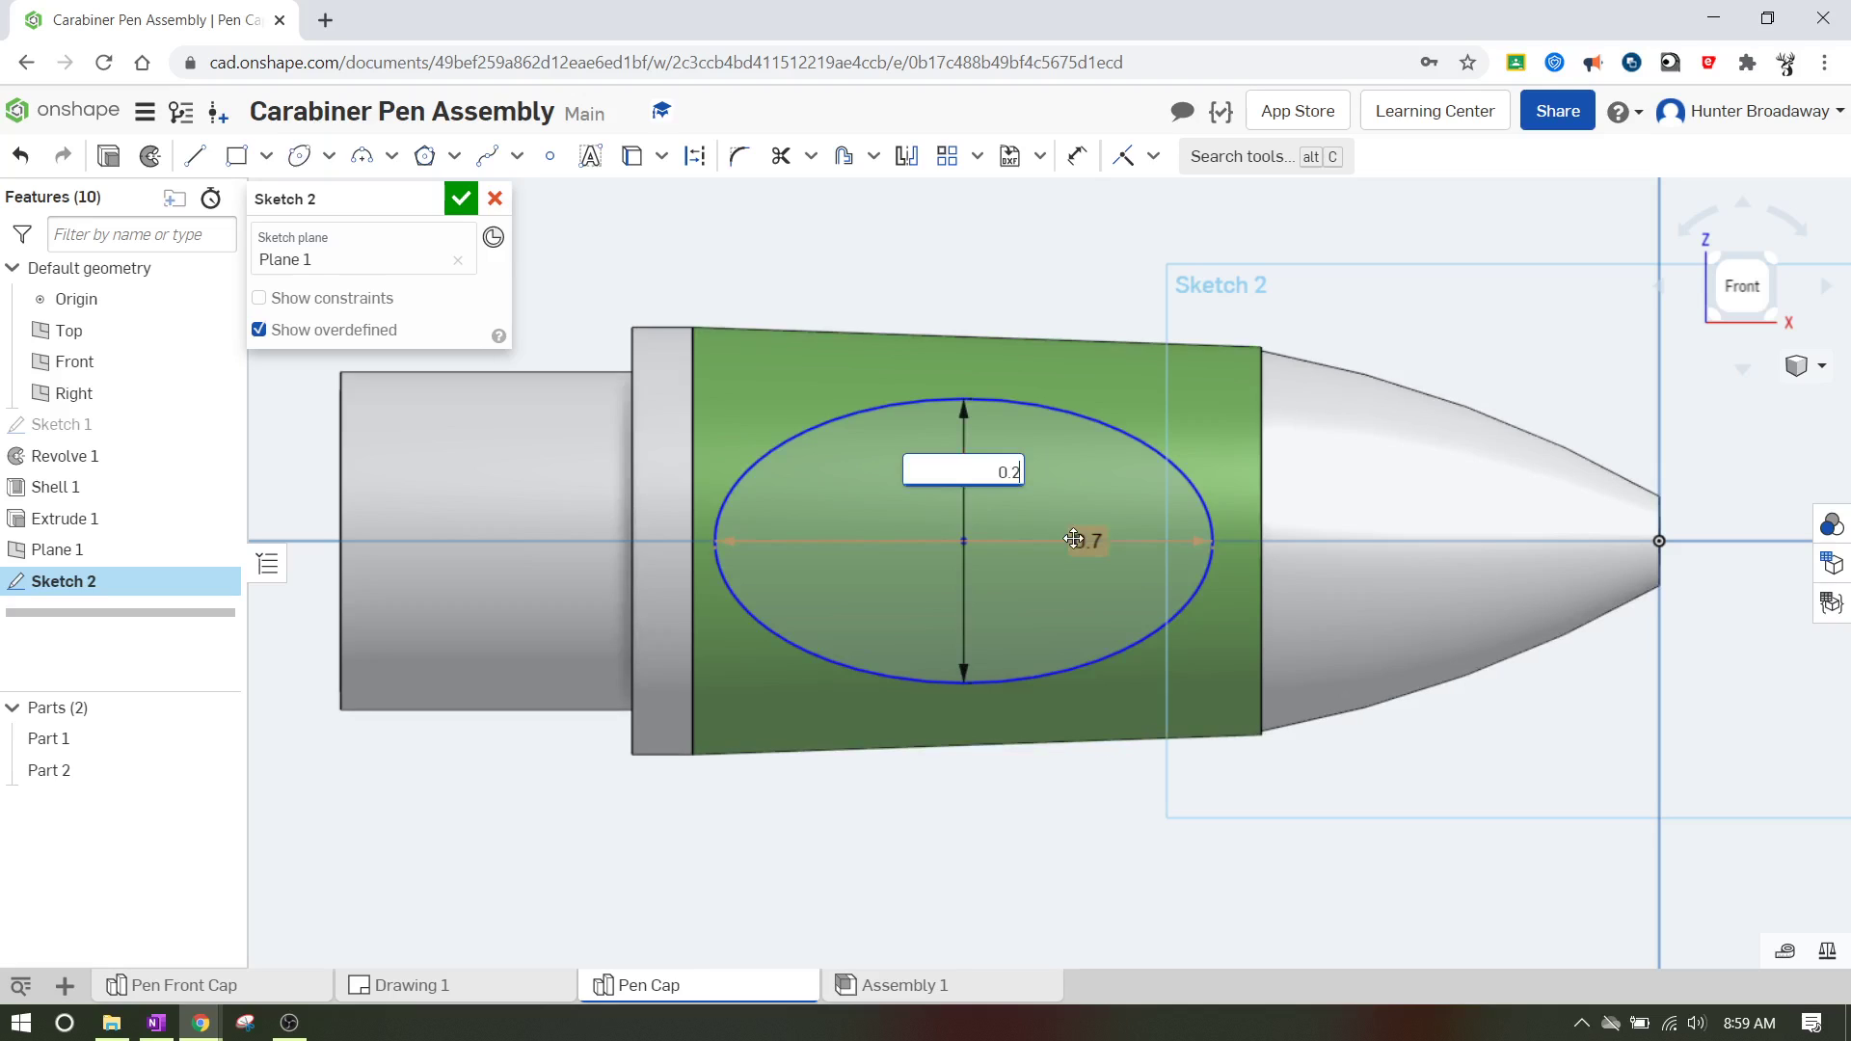
pyautogui.press('Return')
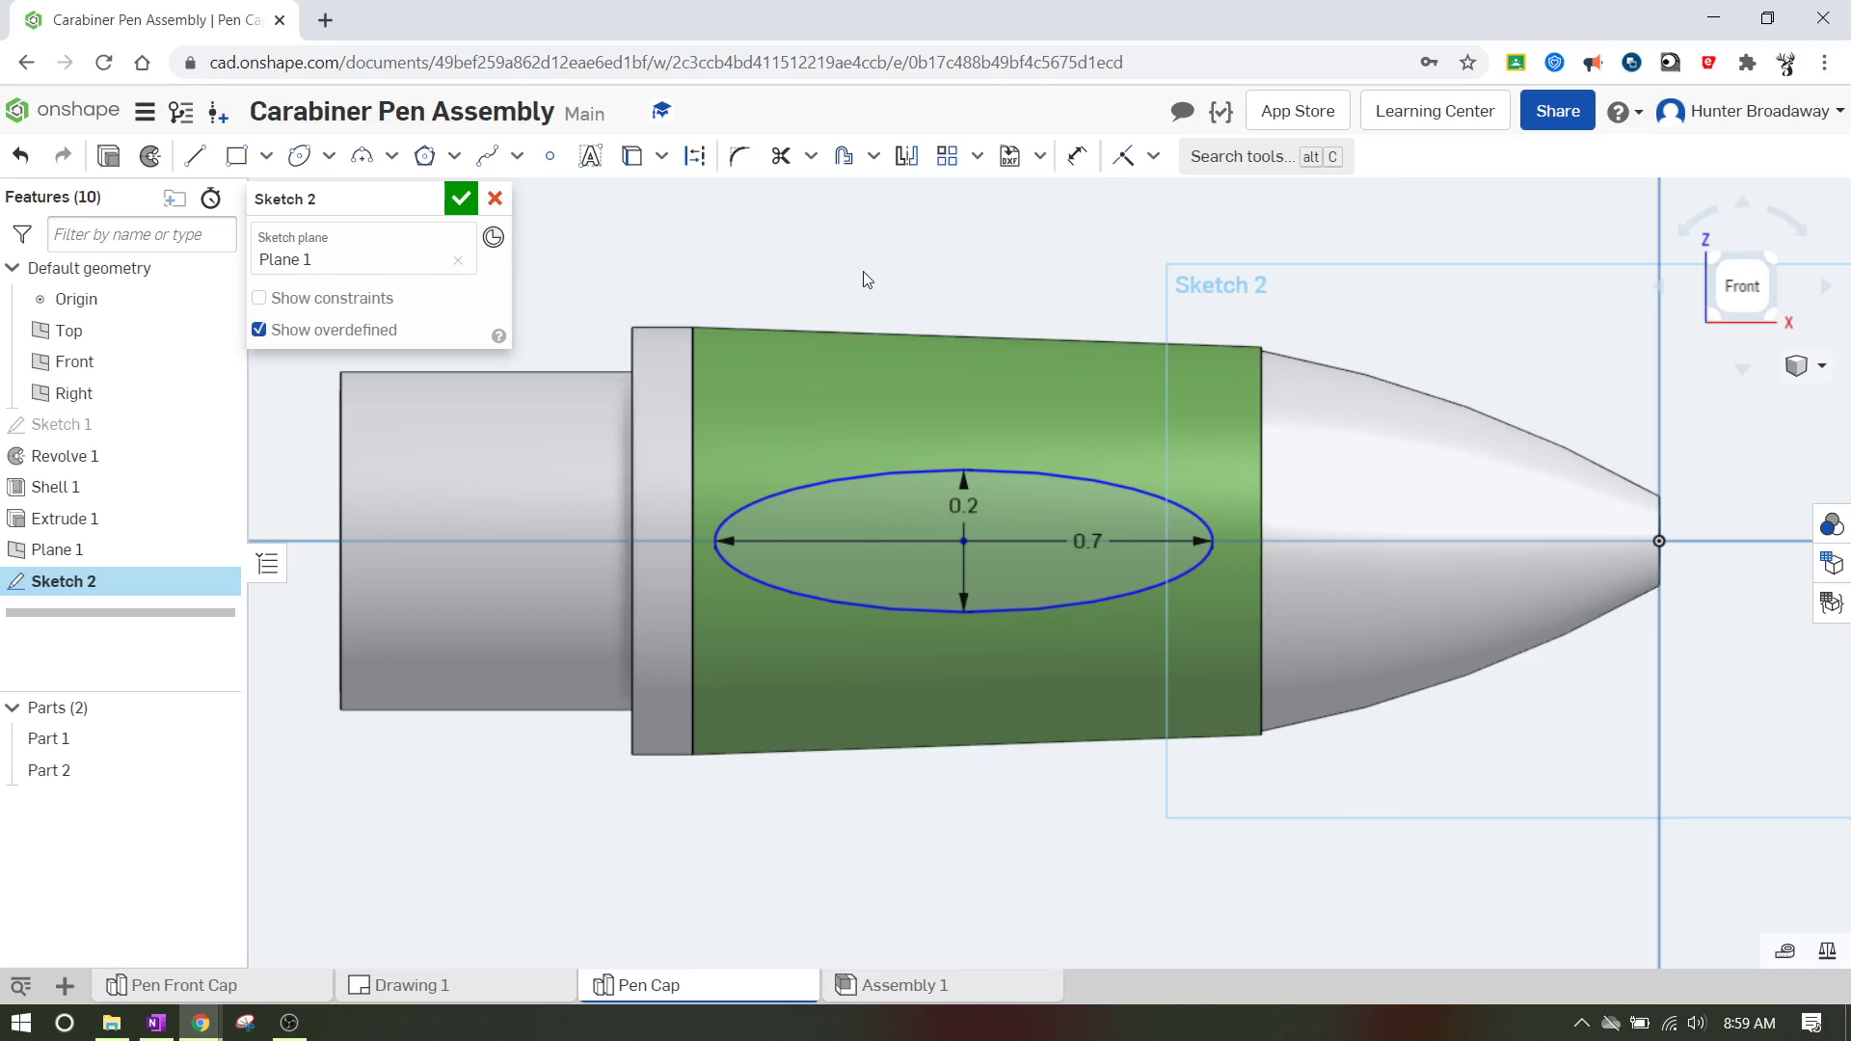
# - Dimension the ellipse centre 0.4 from the sleeve's tip-side edge
pyautogui.click(1077, 155)
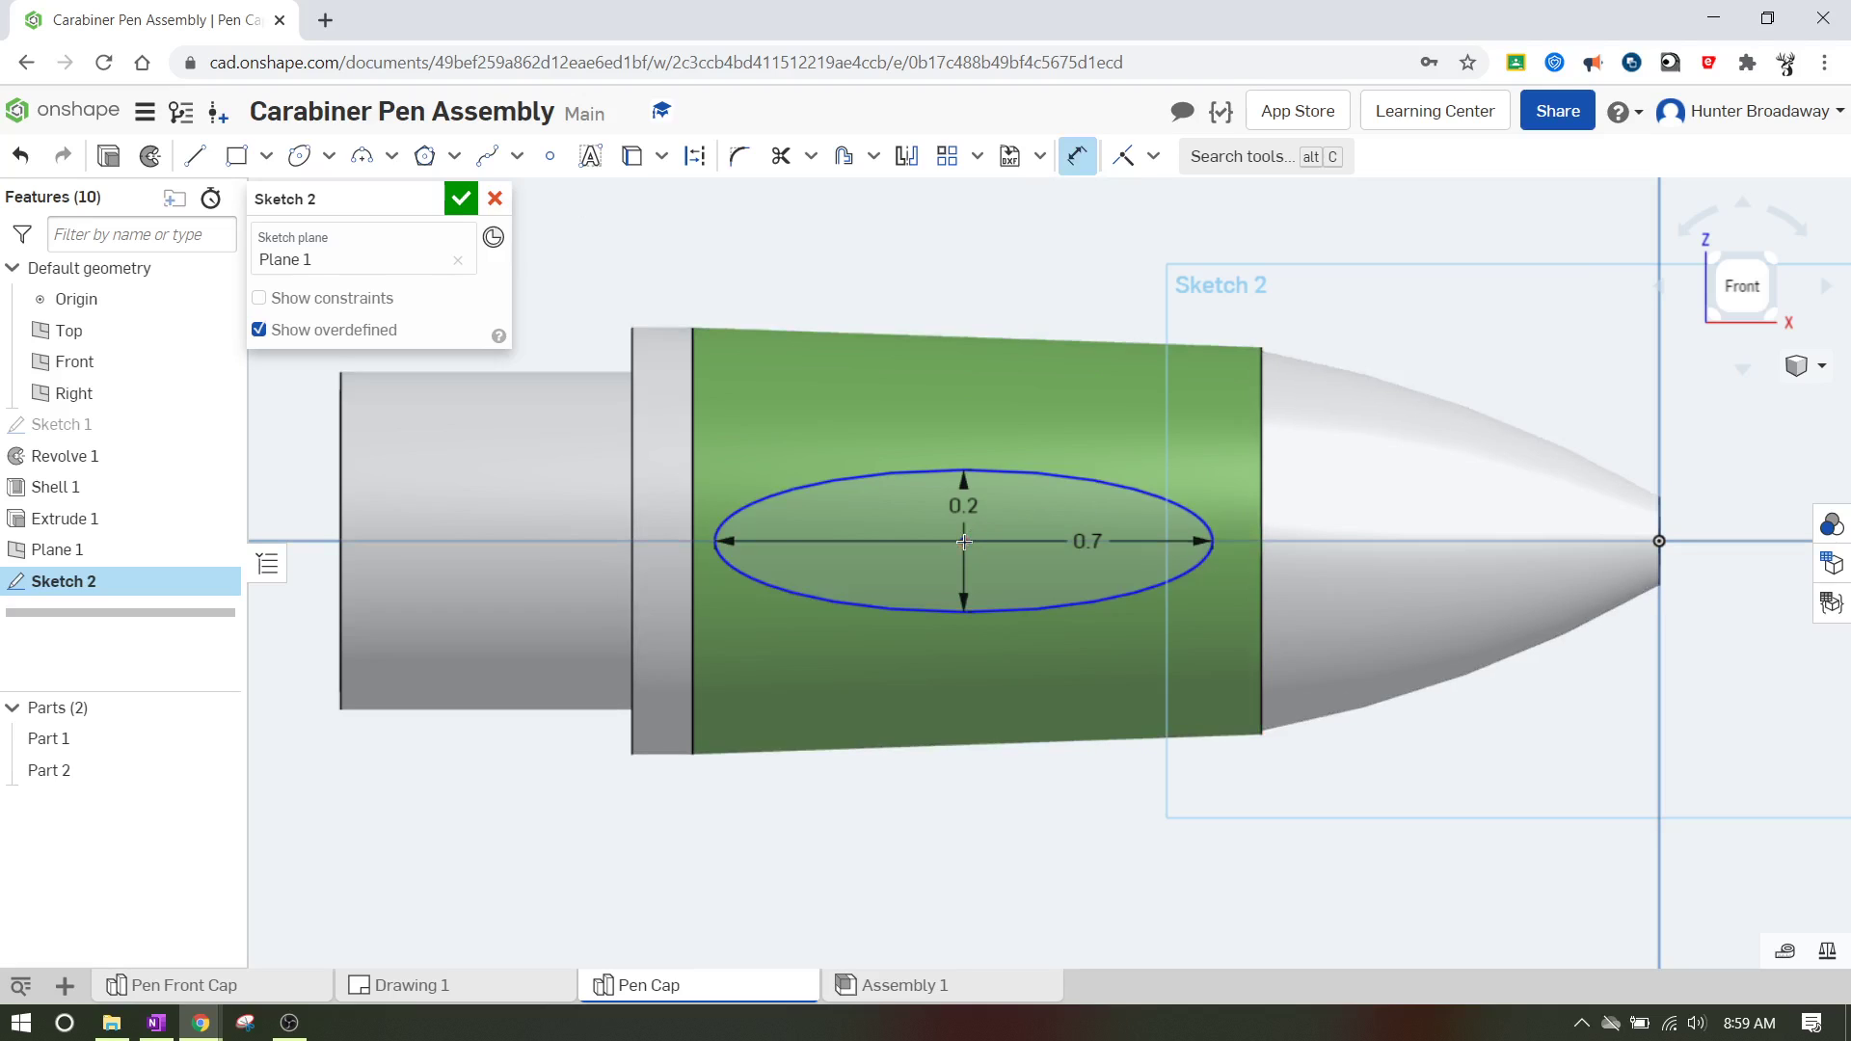
pyautogui.click(965, 542)
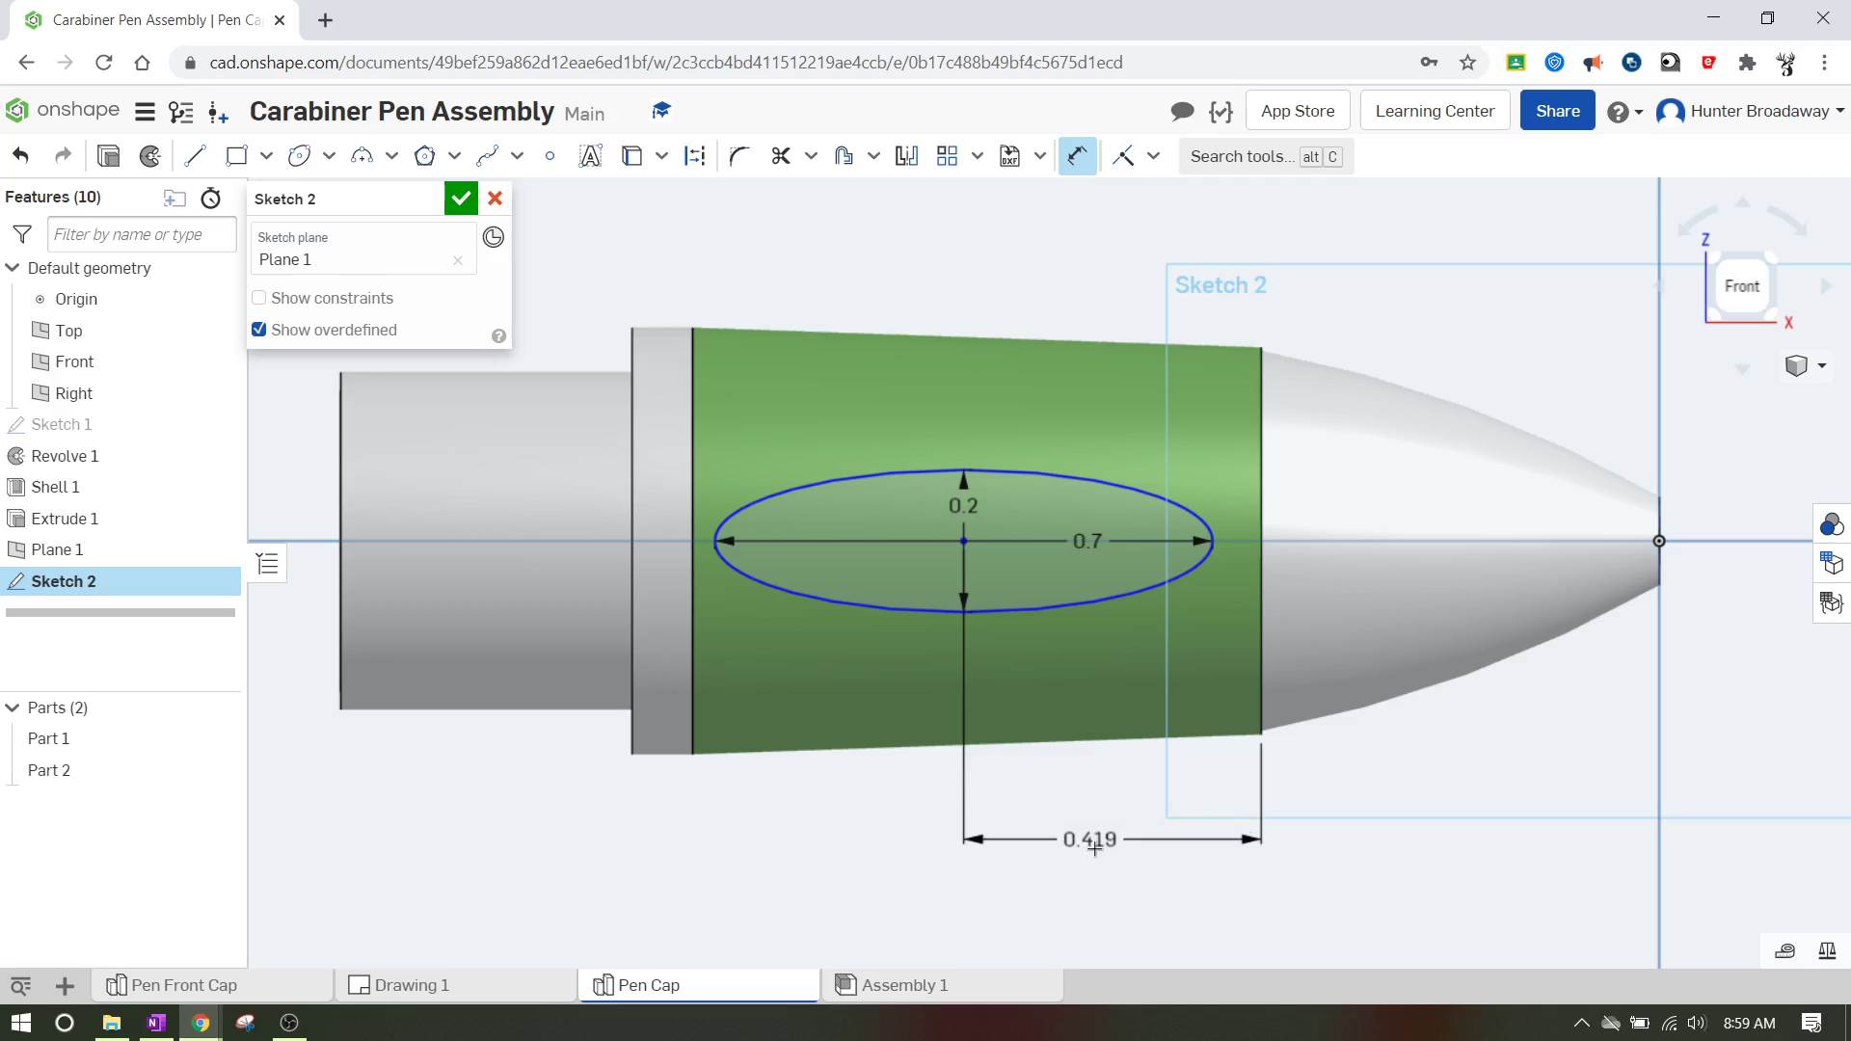
pyautogui.click(1100, 846)
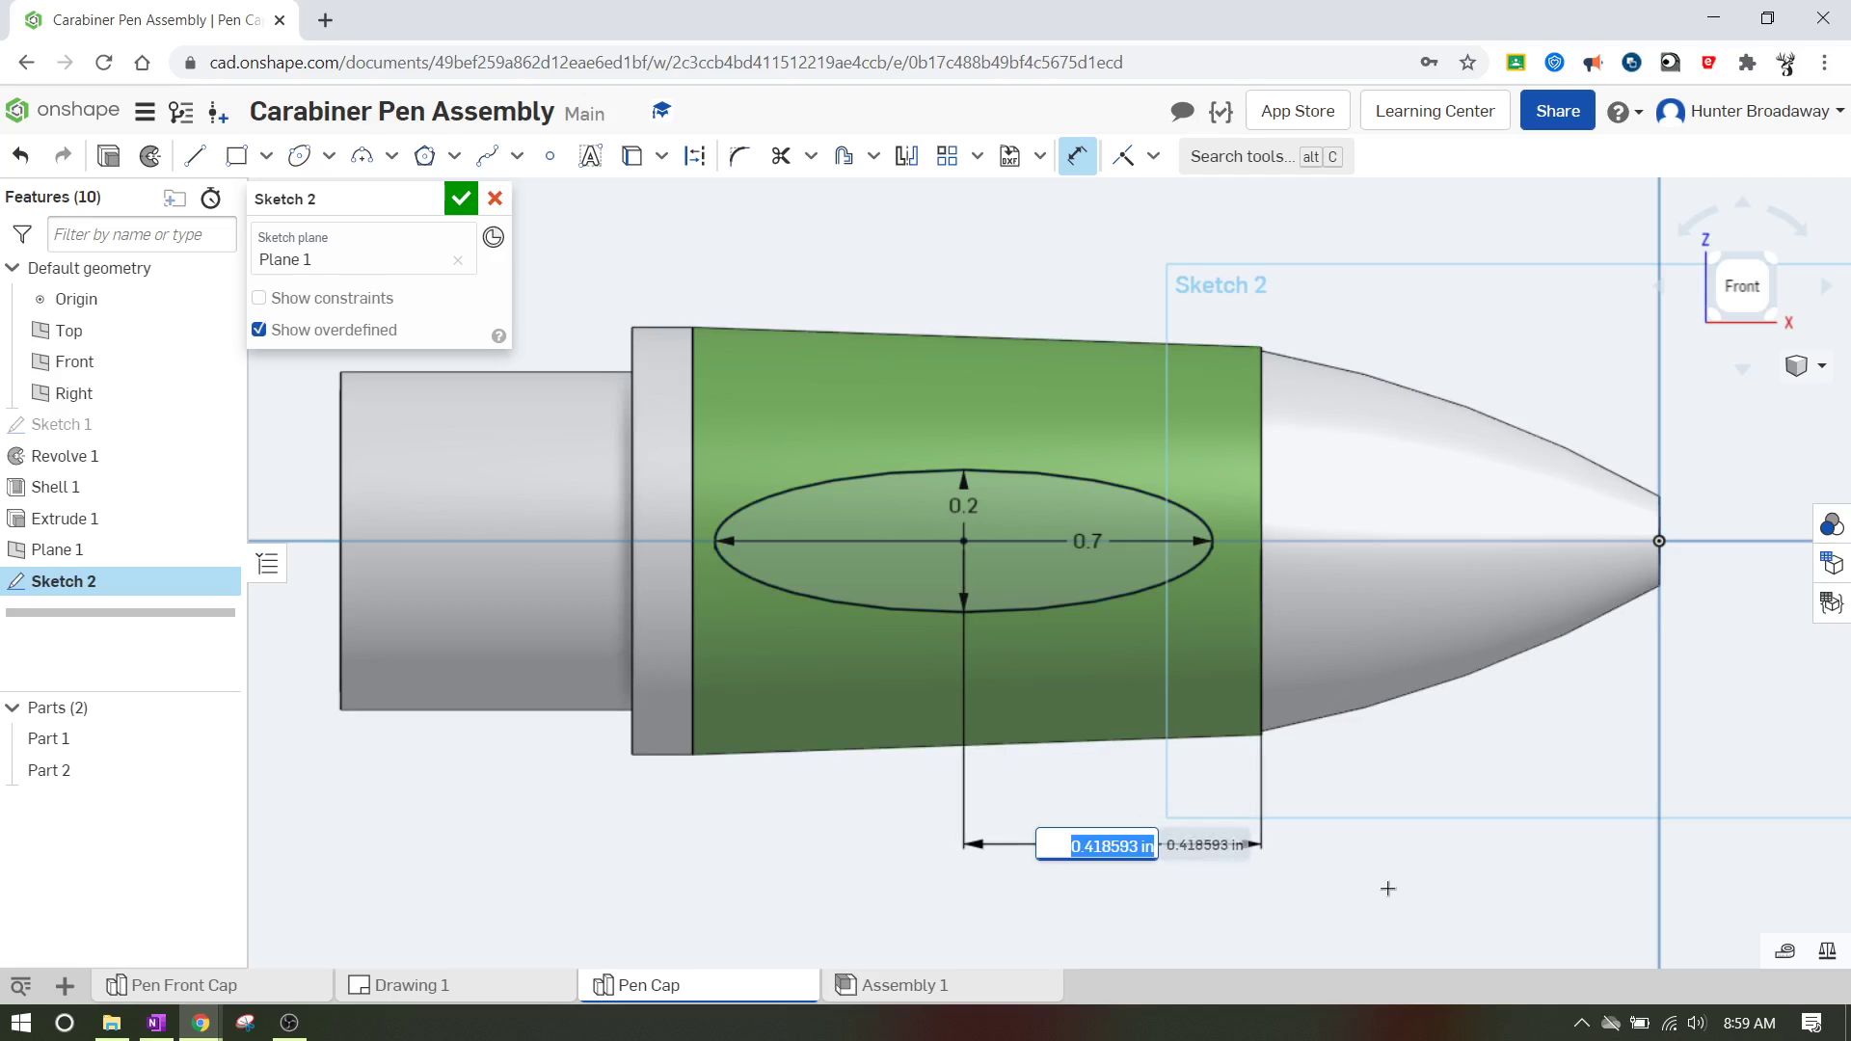
pyautogui.write('0.4')
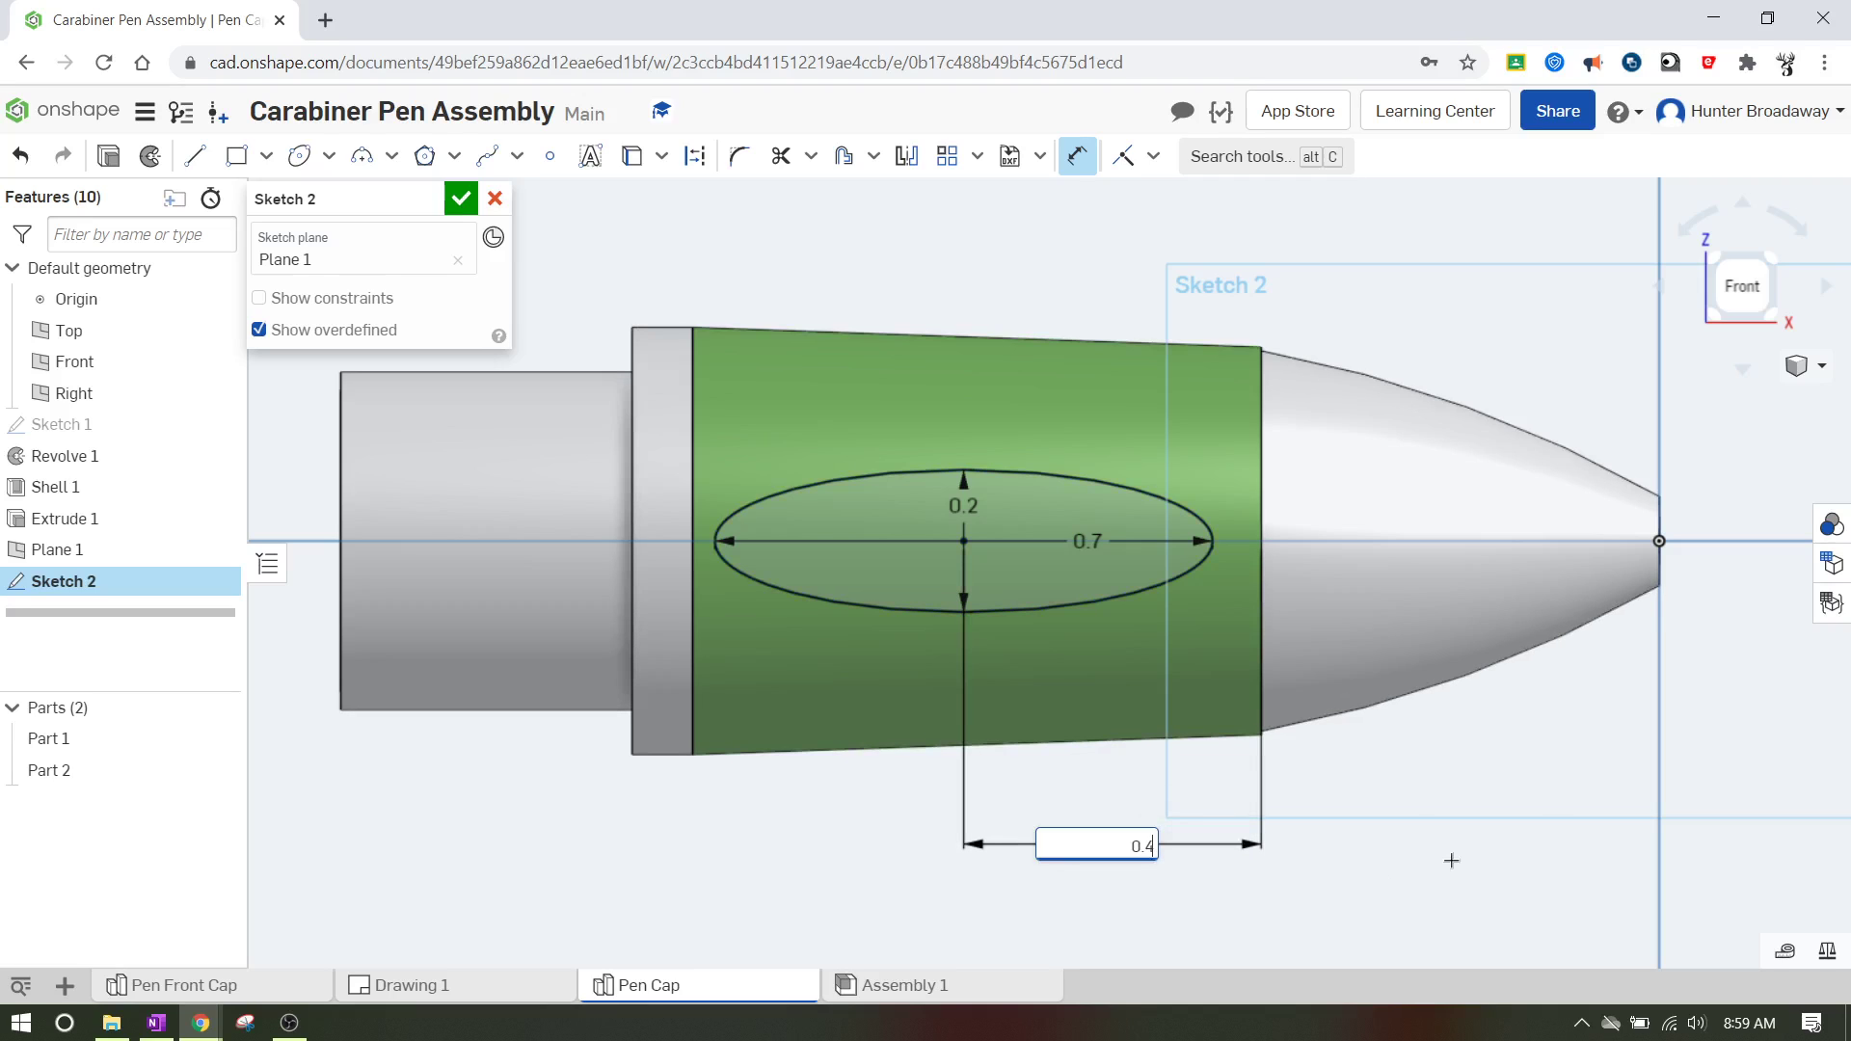
pyautogui.press('Return')
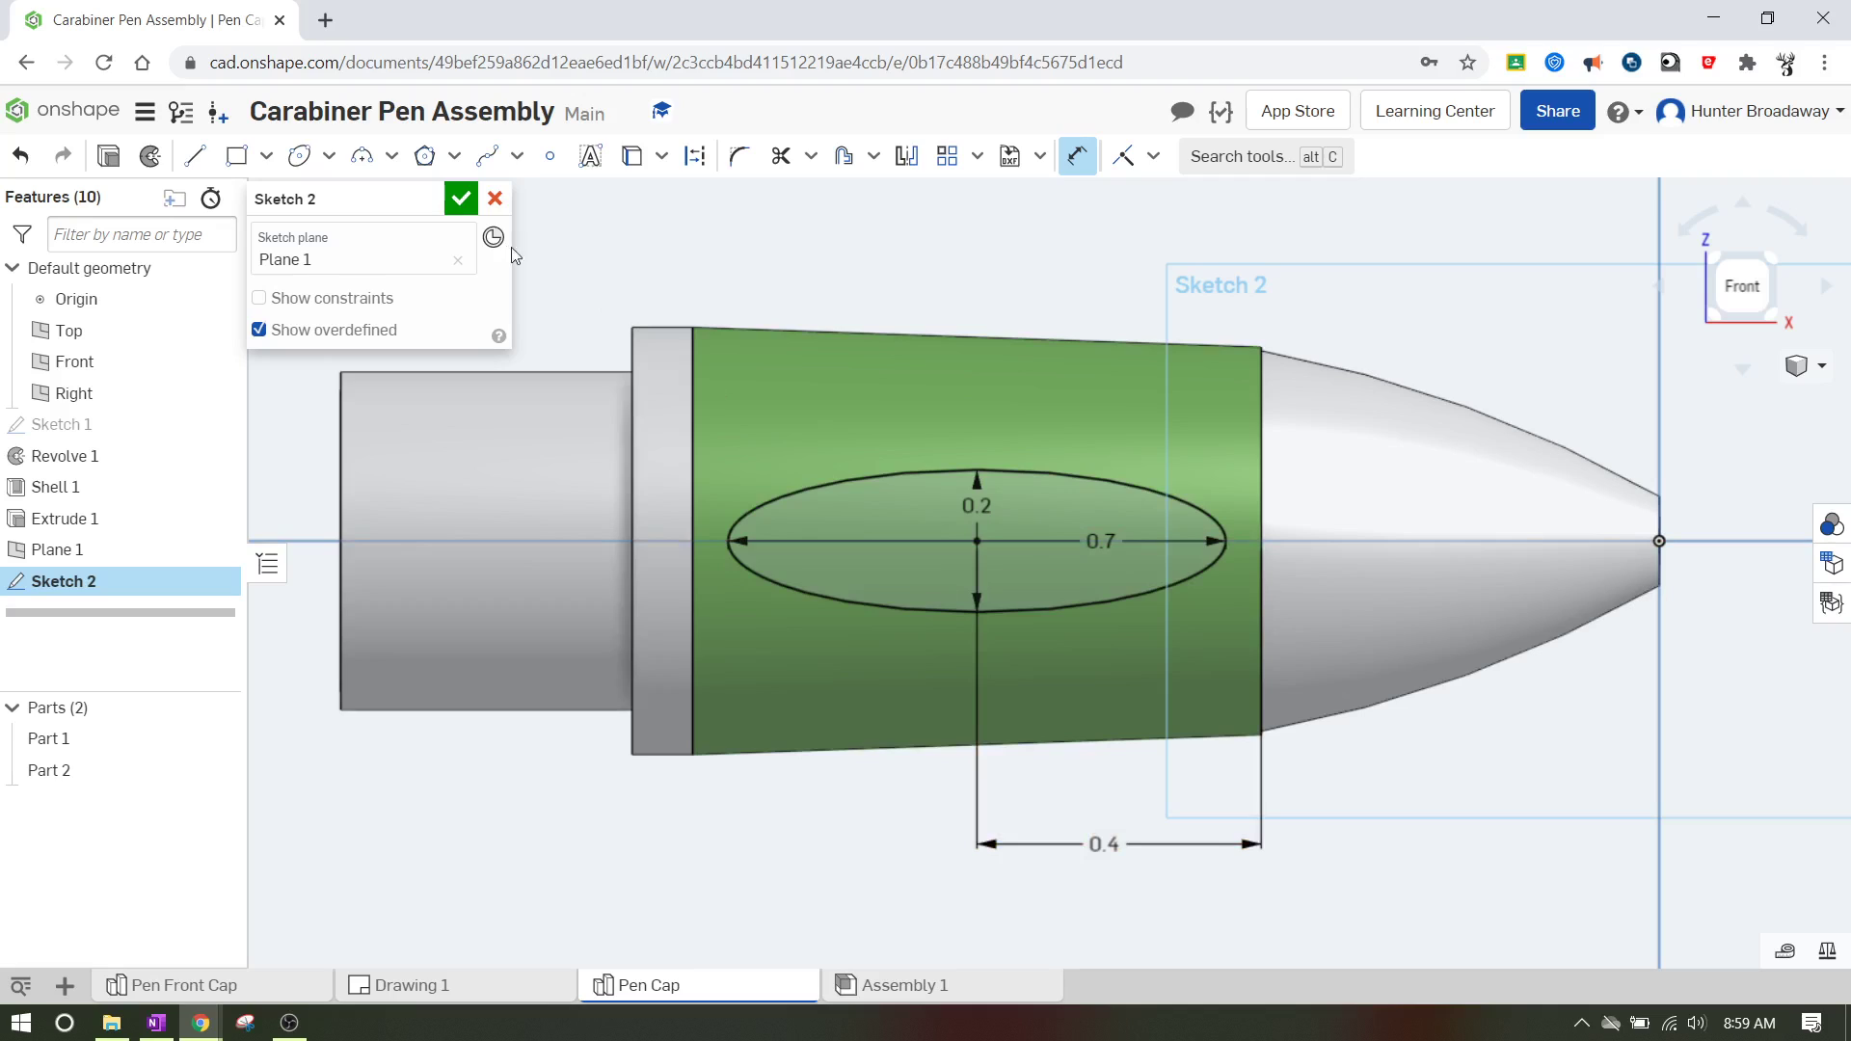
# - Accept Sketch 2 and return to a zoomed isometric view of the cap
pyautogui.click(461, 199)
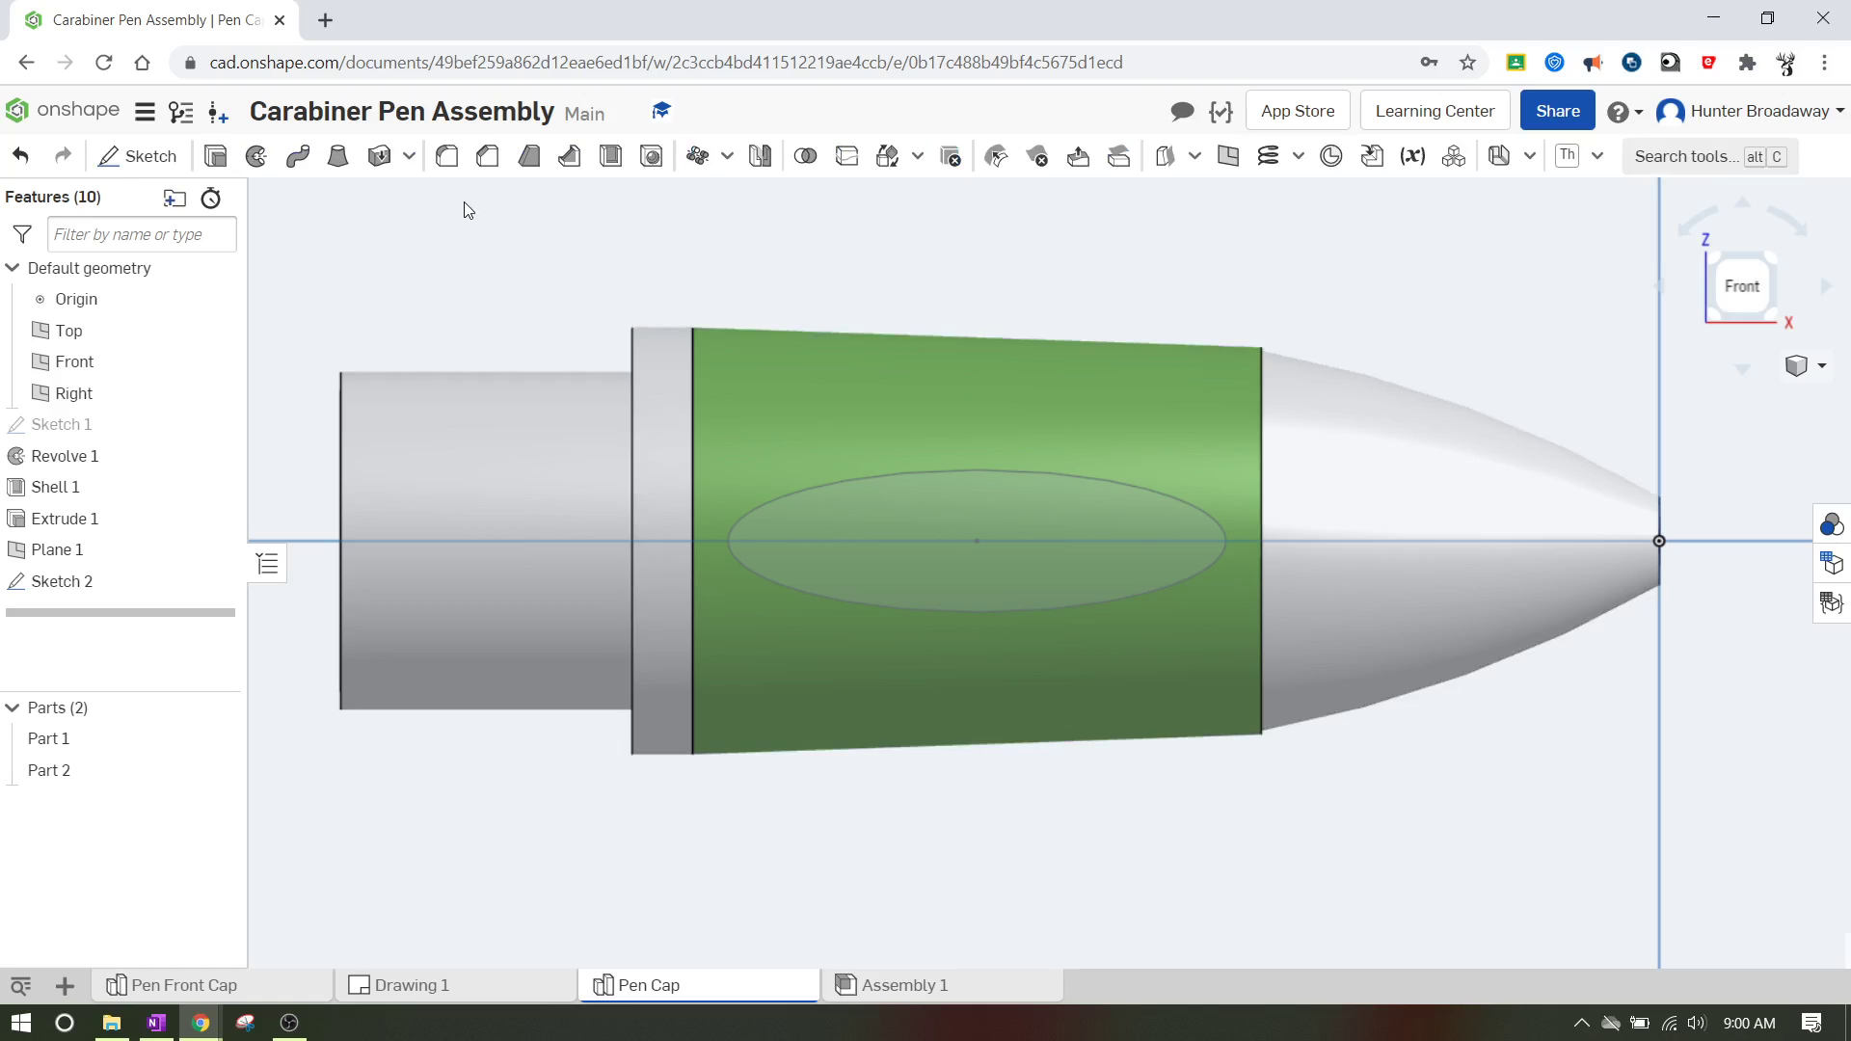
pyautogui.click(1765, 305)
pyautogui.scroll(5, 964, 637)
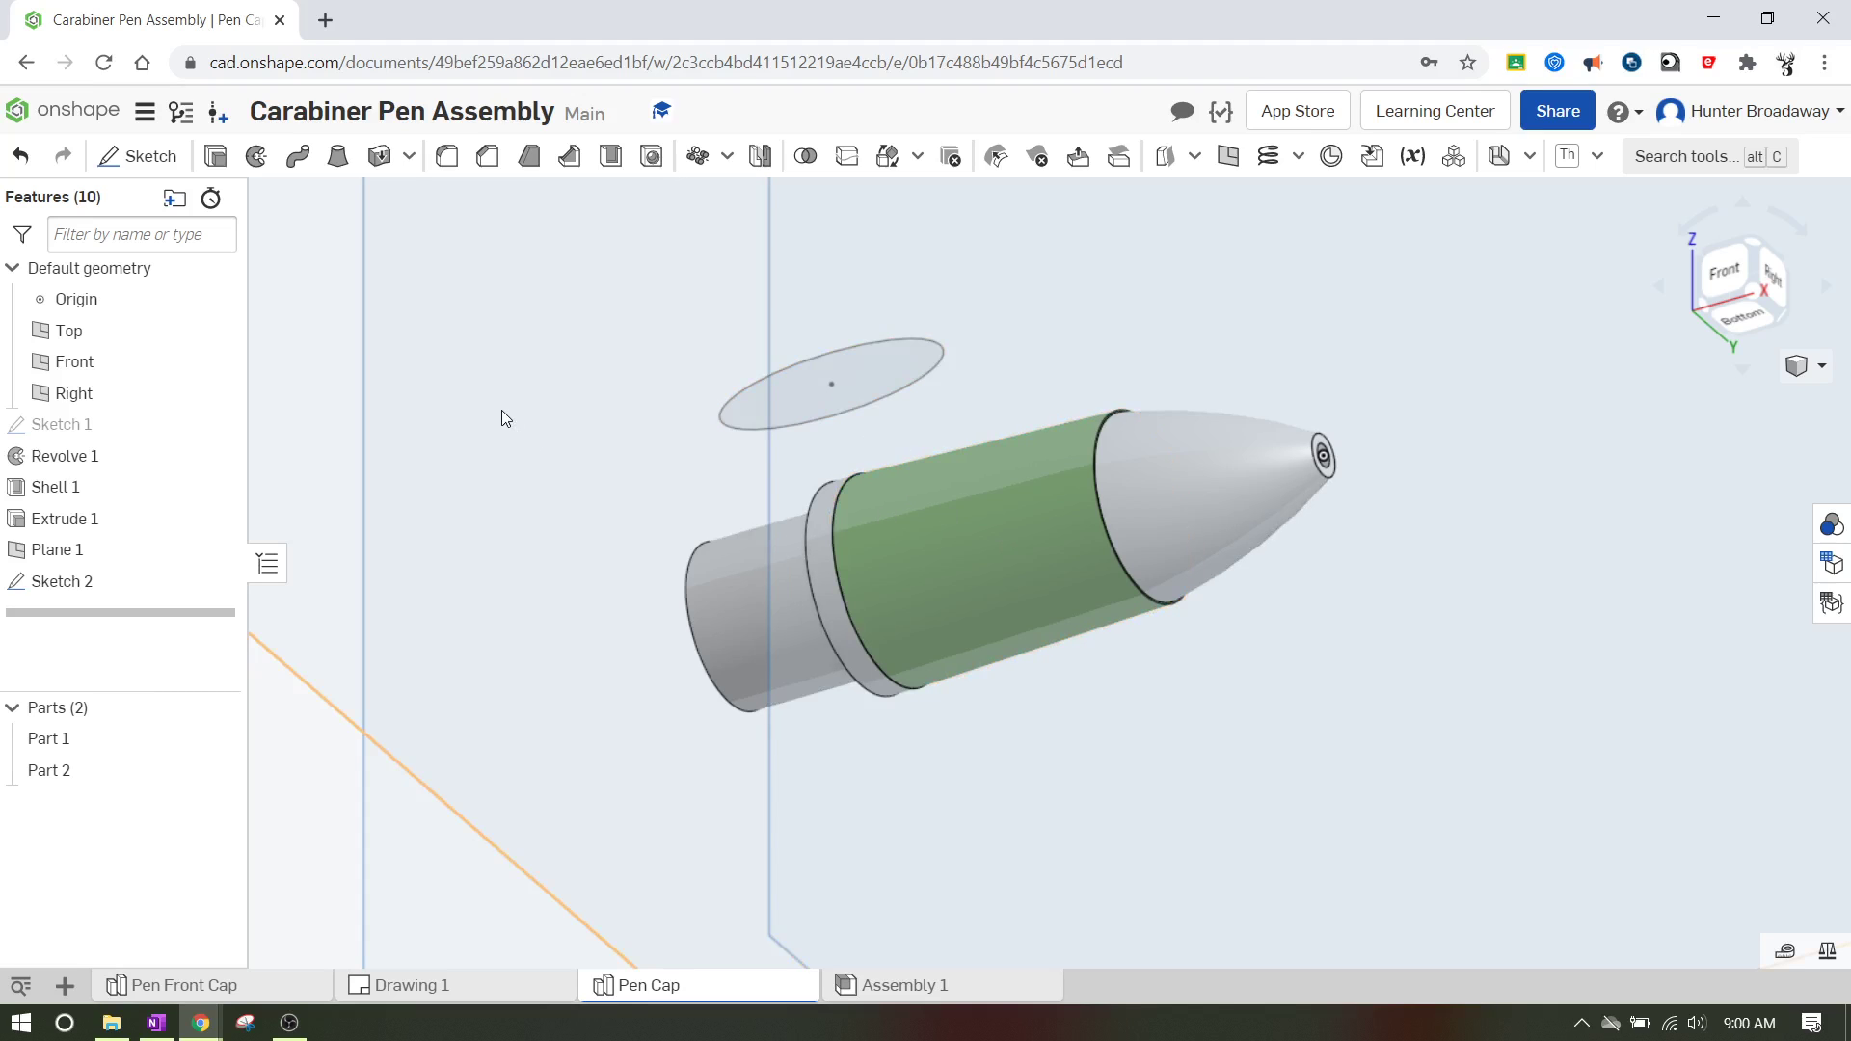
# - Set Extrude 2 to Remove, ending Up to face with a 0.02 in offset
pyautogui.click(217, 160)
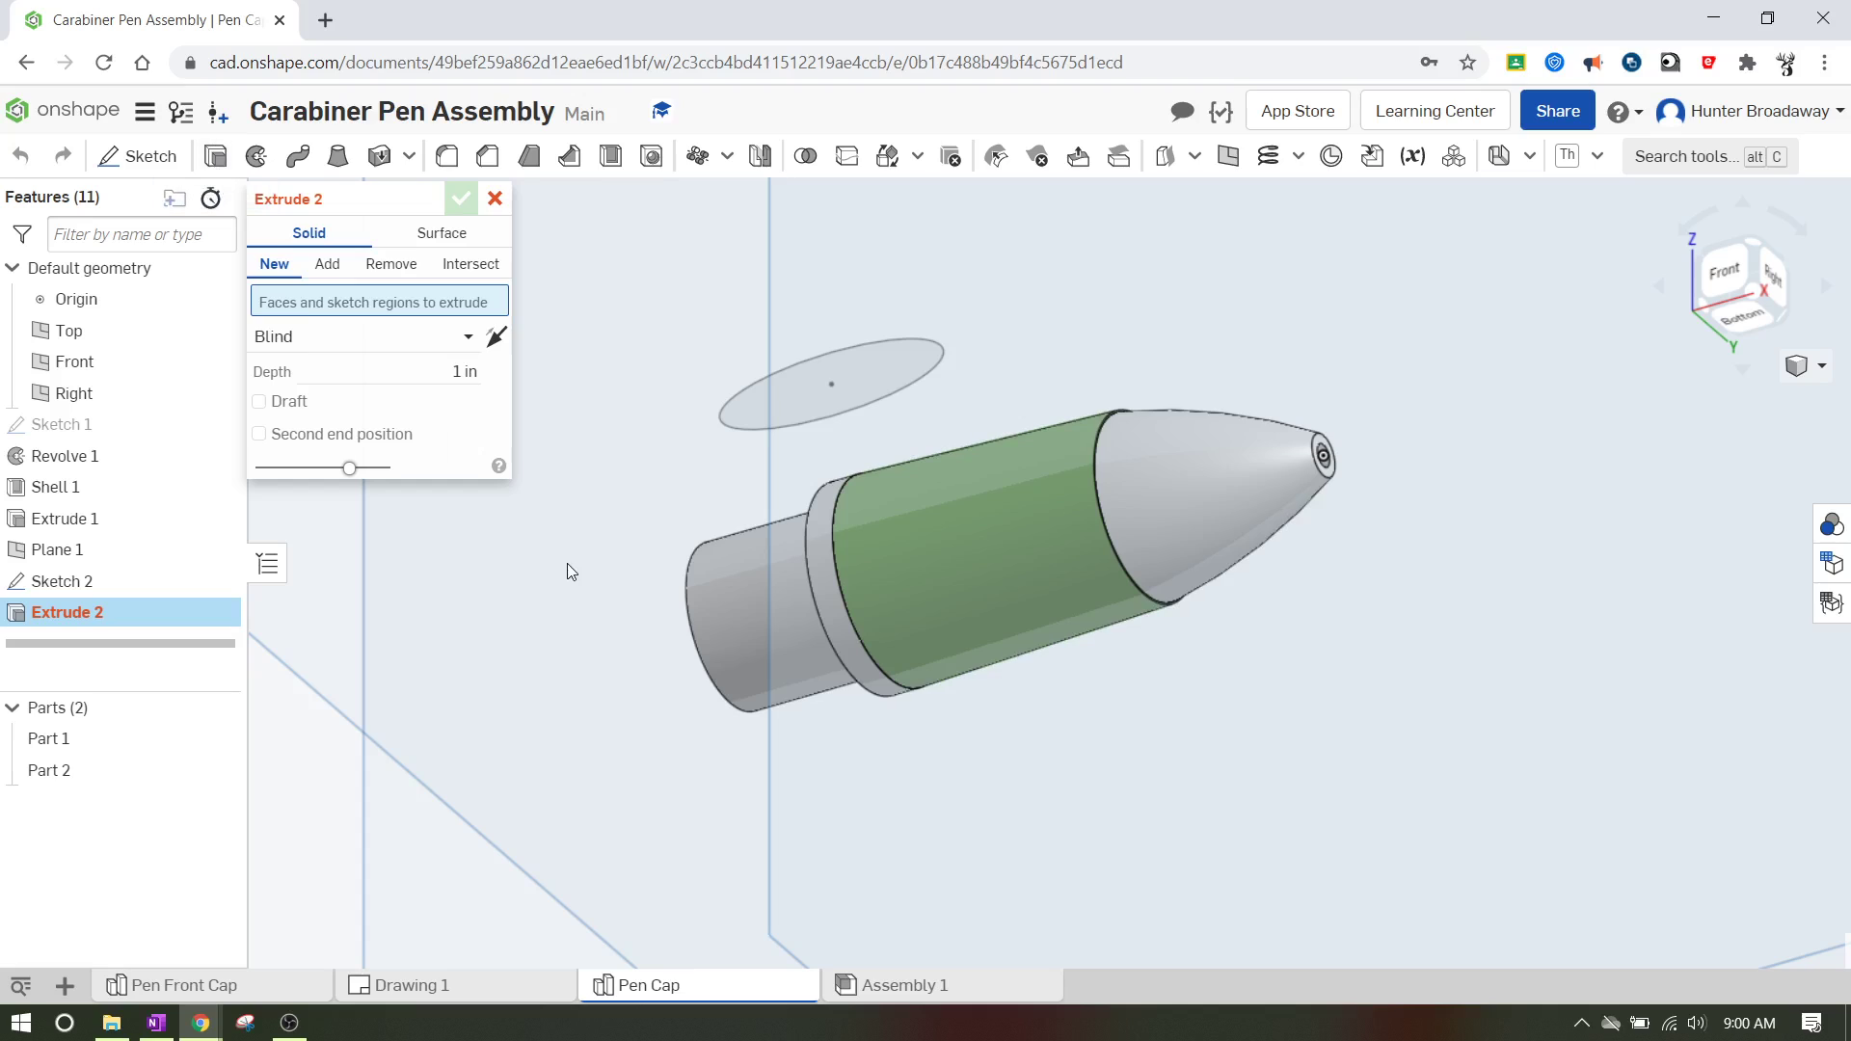
pyautogui.click(391, 266)
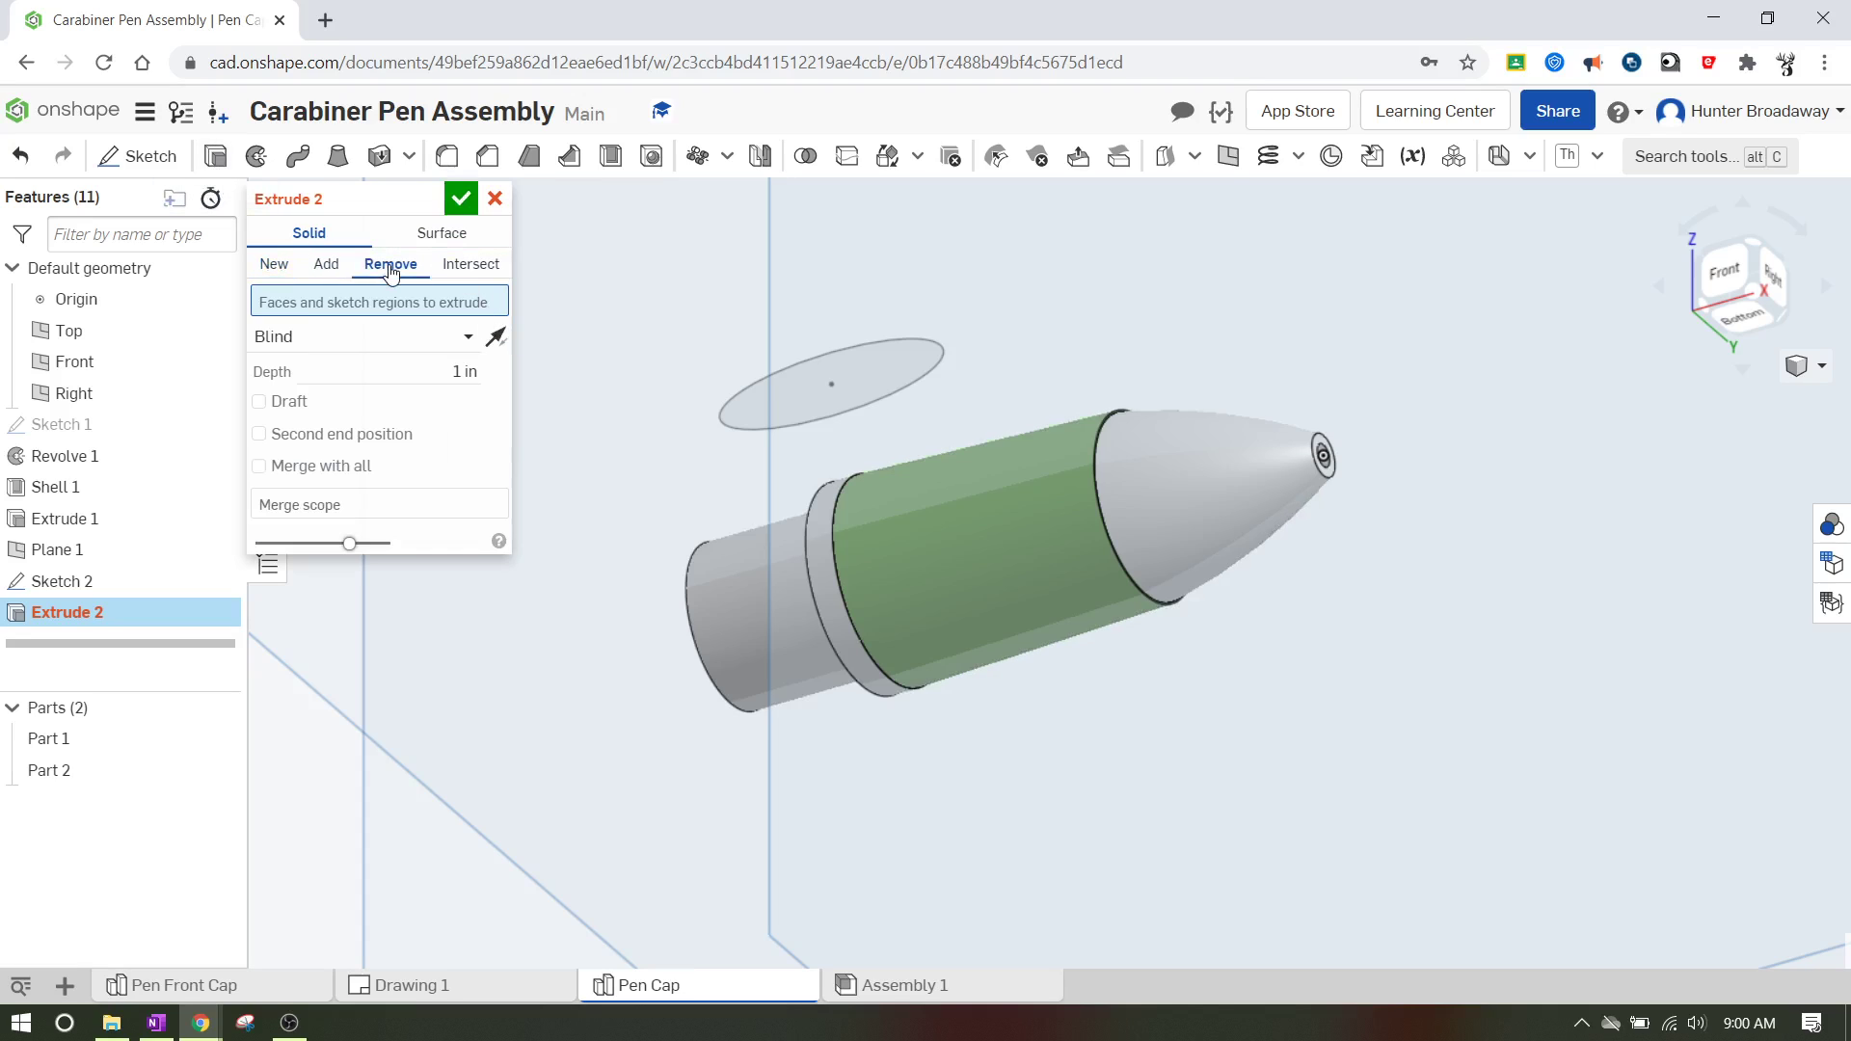
pyautogui.click(448, 337)
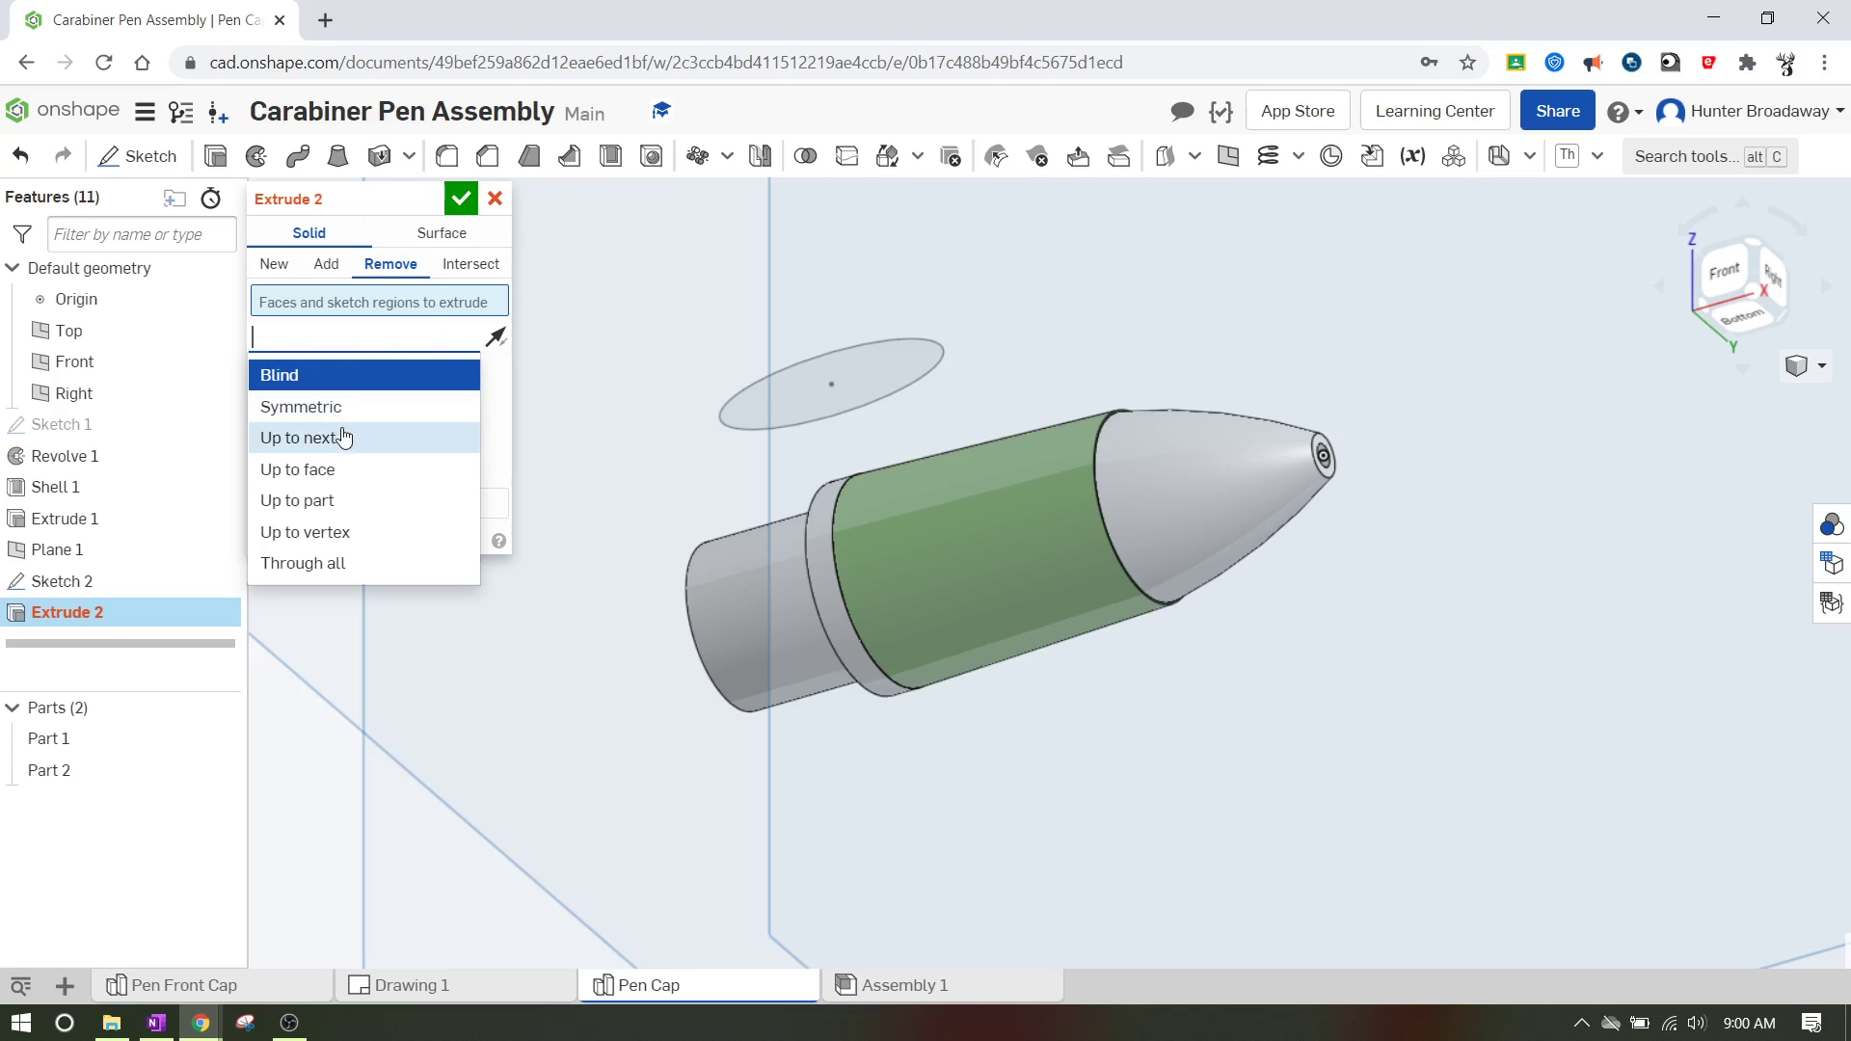
pyautogui.click(335, 473)
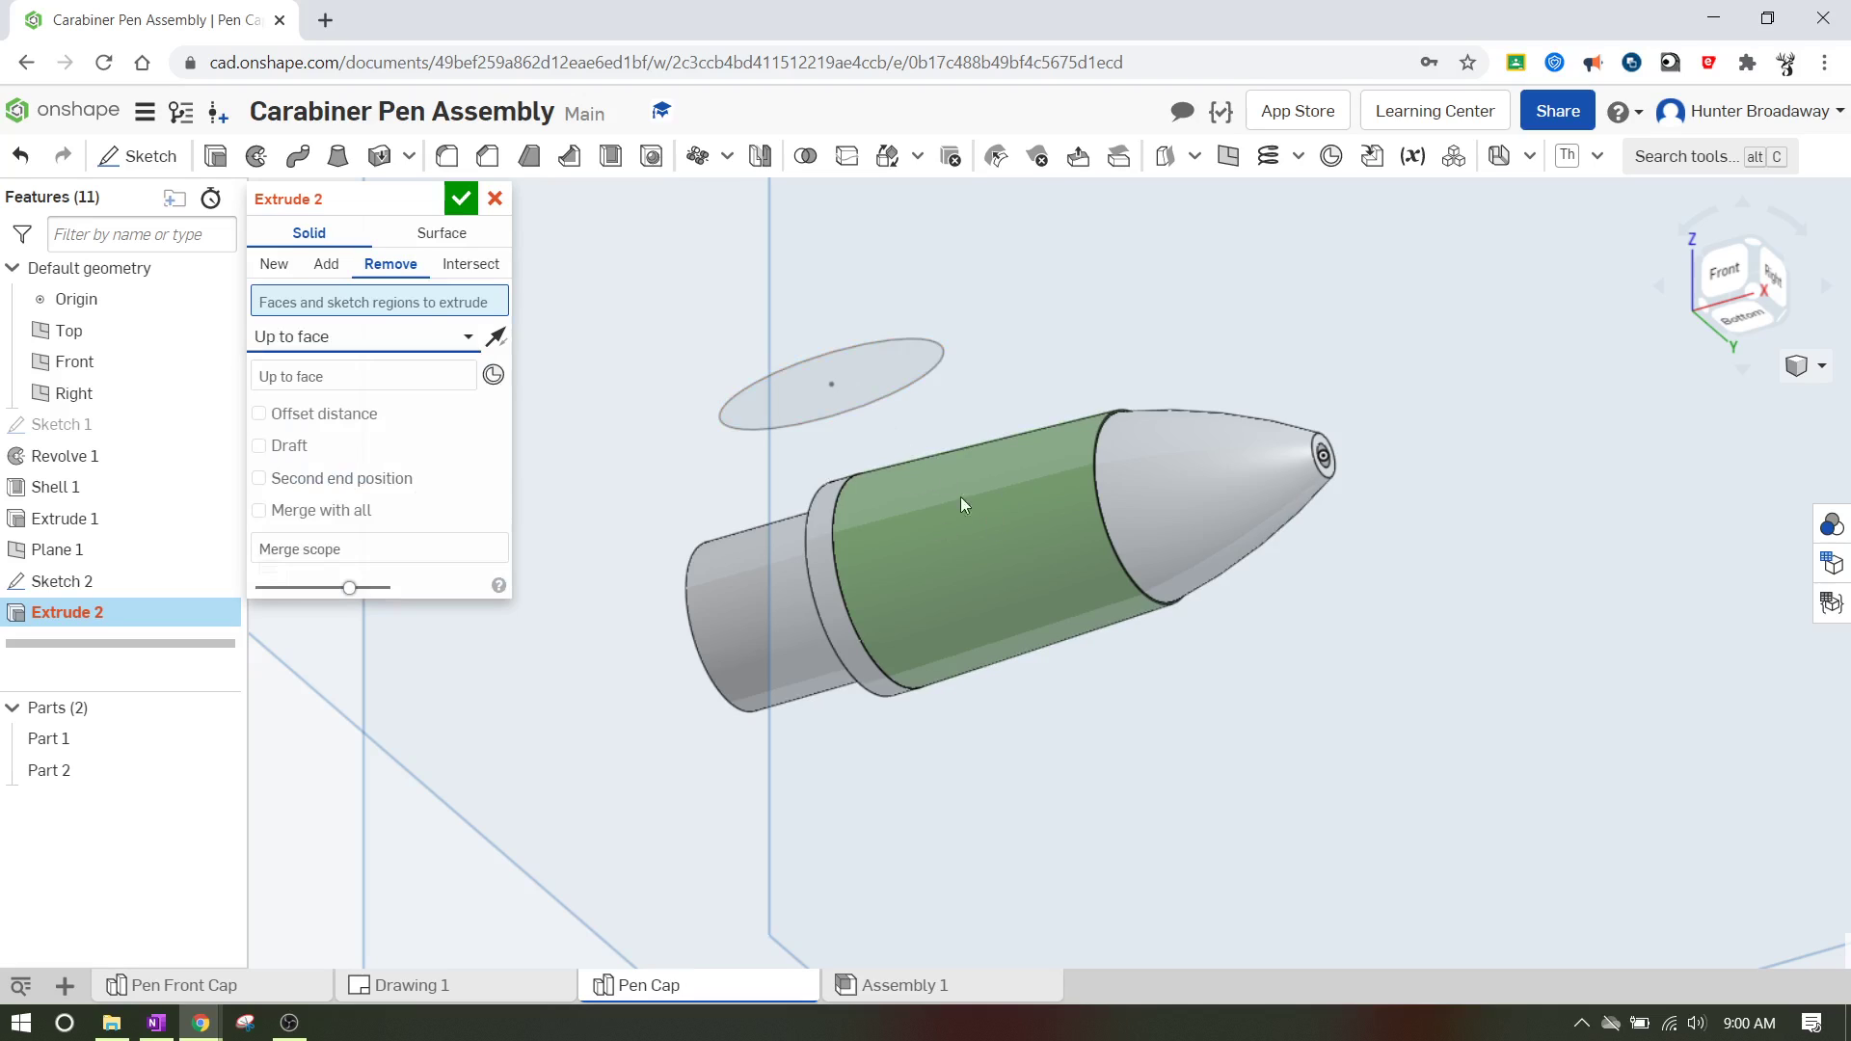
pyautogui.click(258, 414)
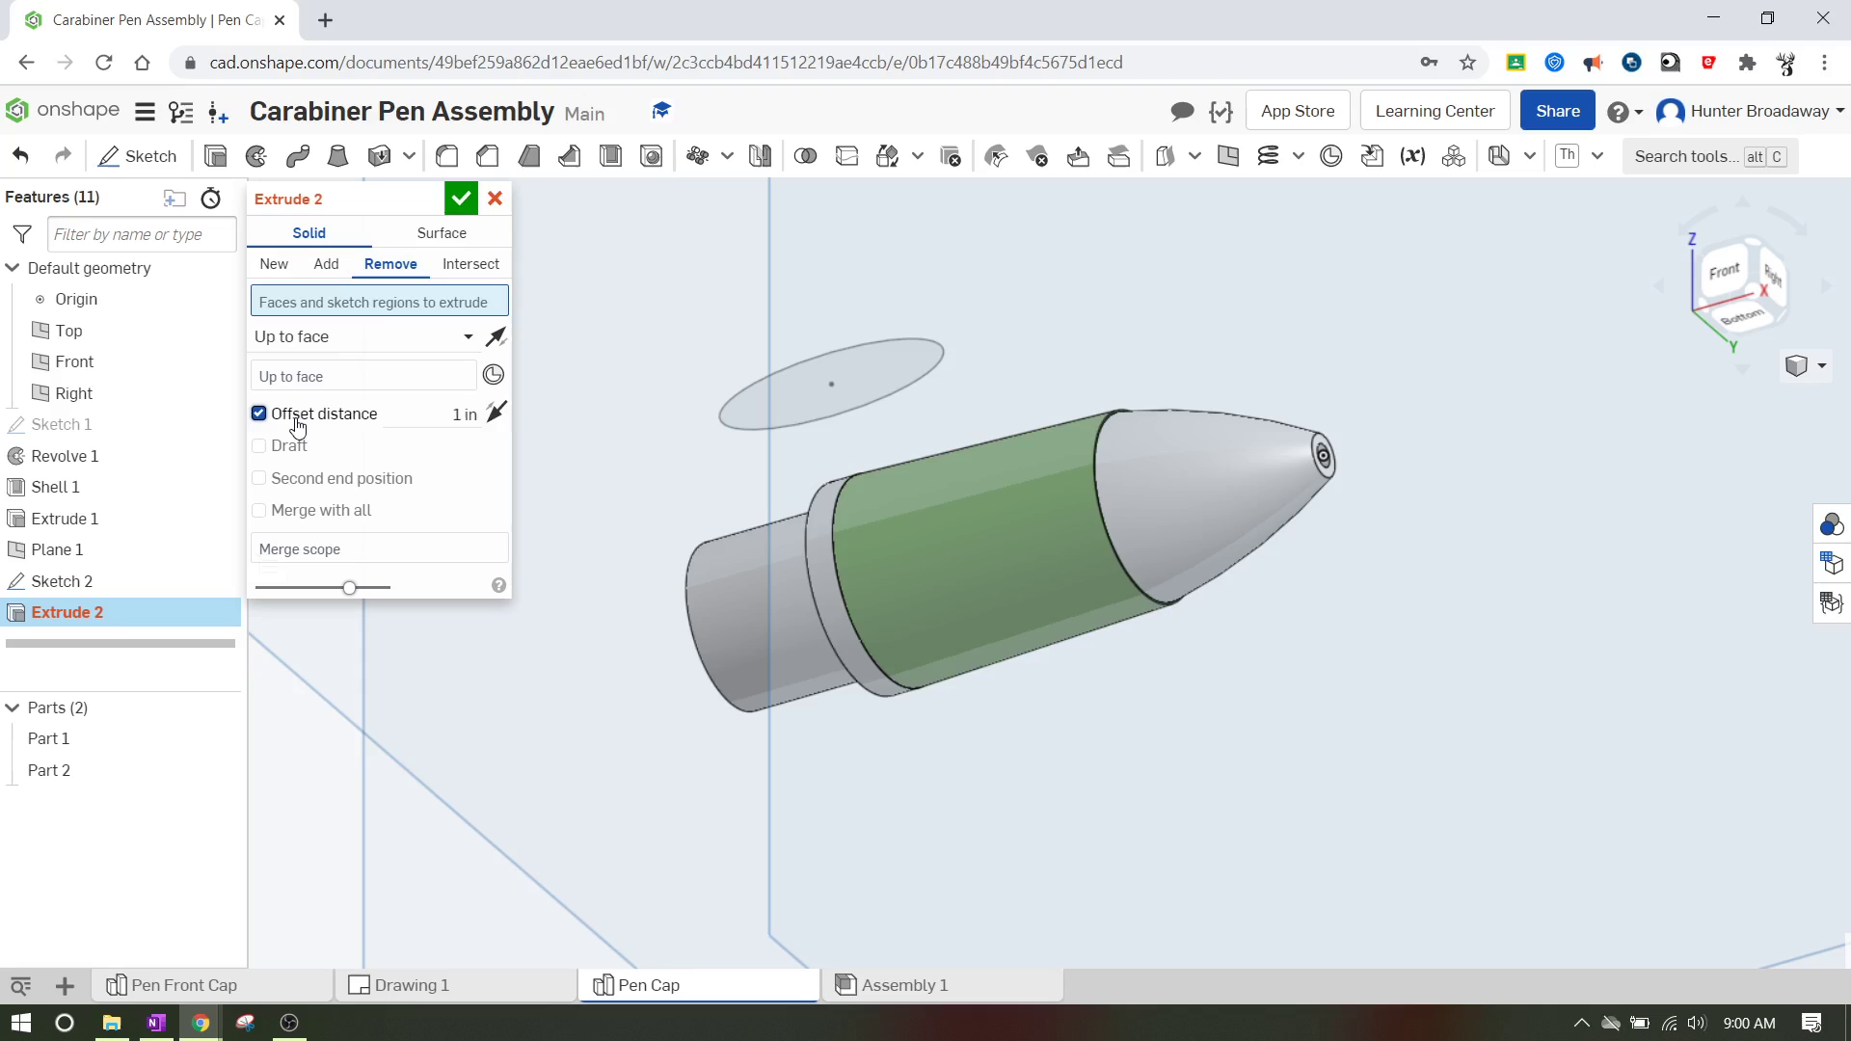
pyautogui.click(460, 415)
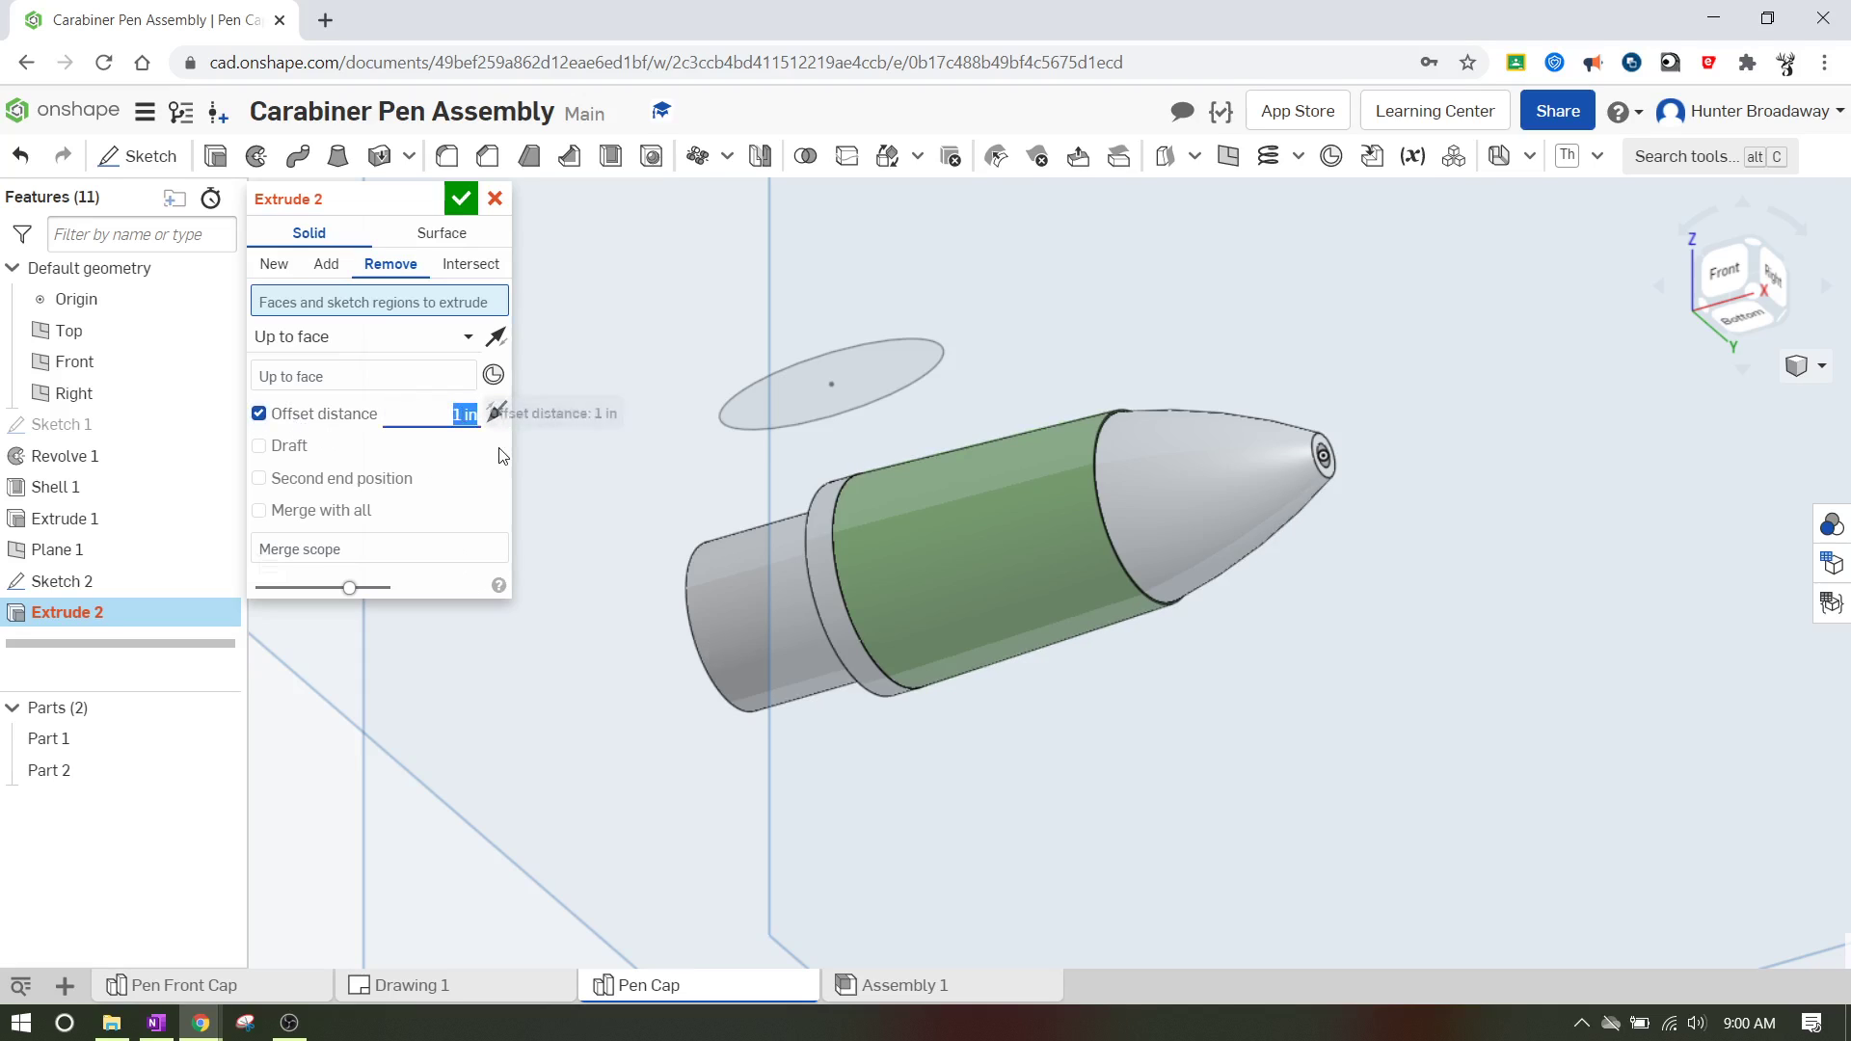
pyautogui.write('.02')
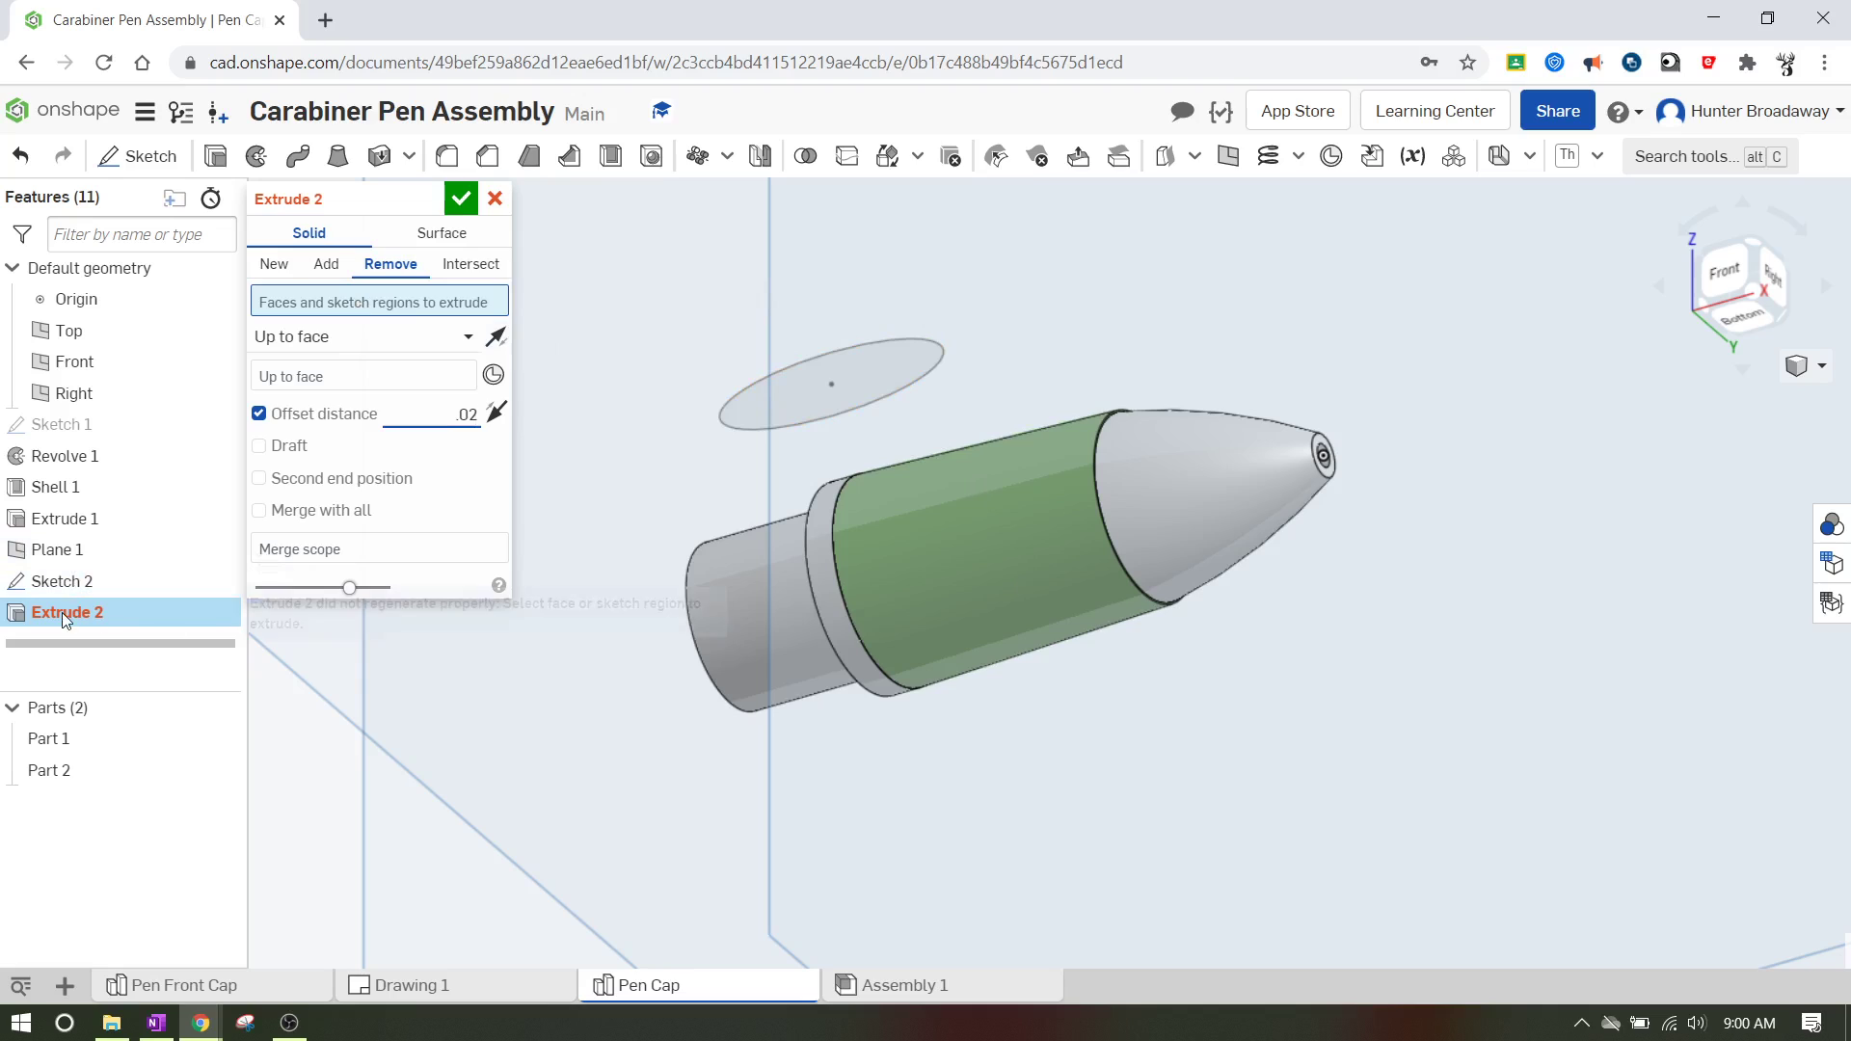
pyautogui.press('Return')
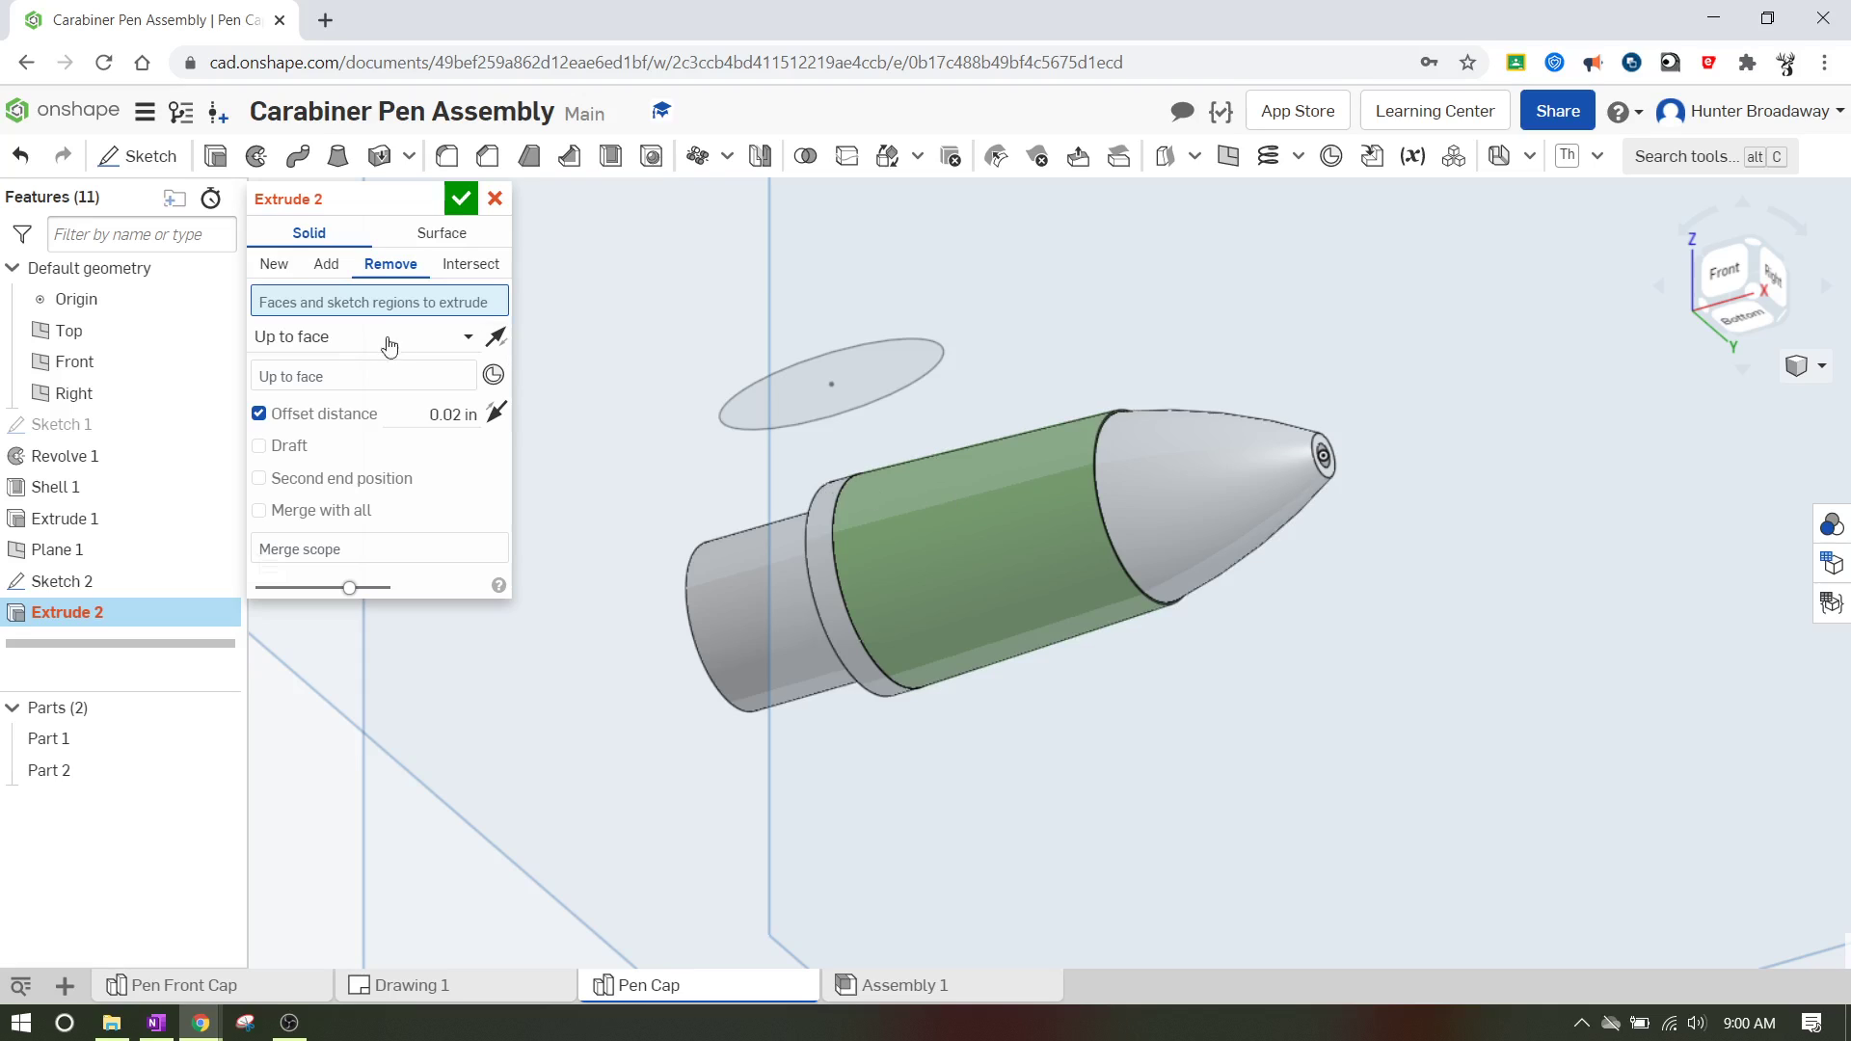
pyautogui.click(326, 378)
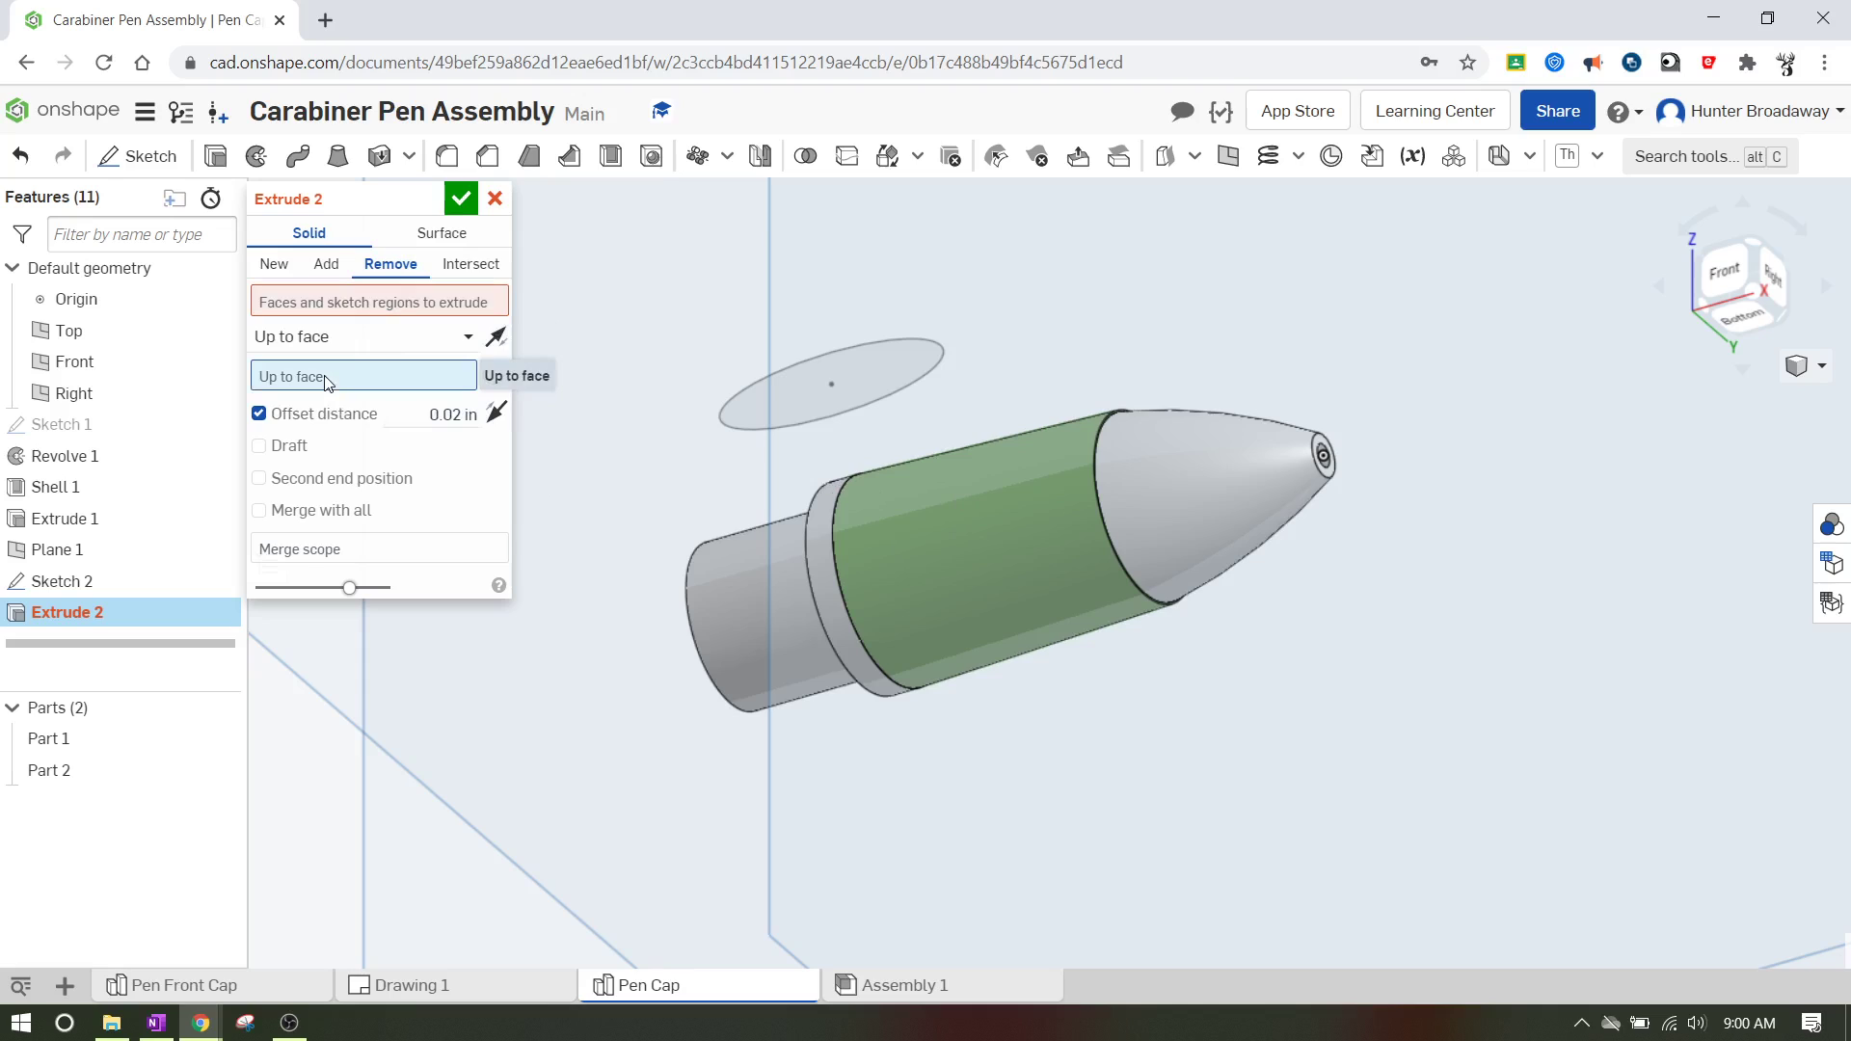
pyautogui.click(382, 305)
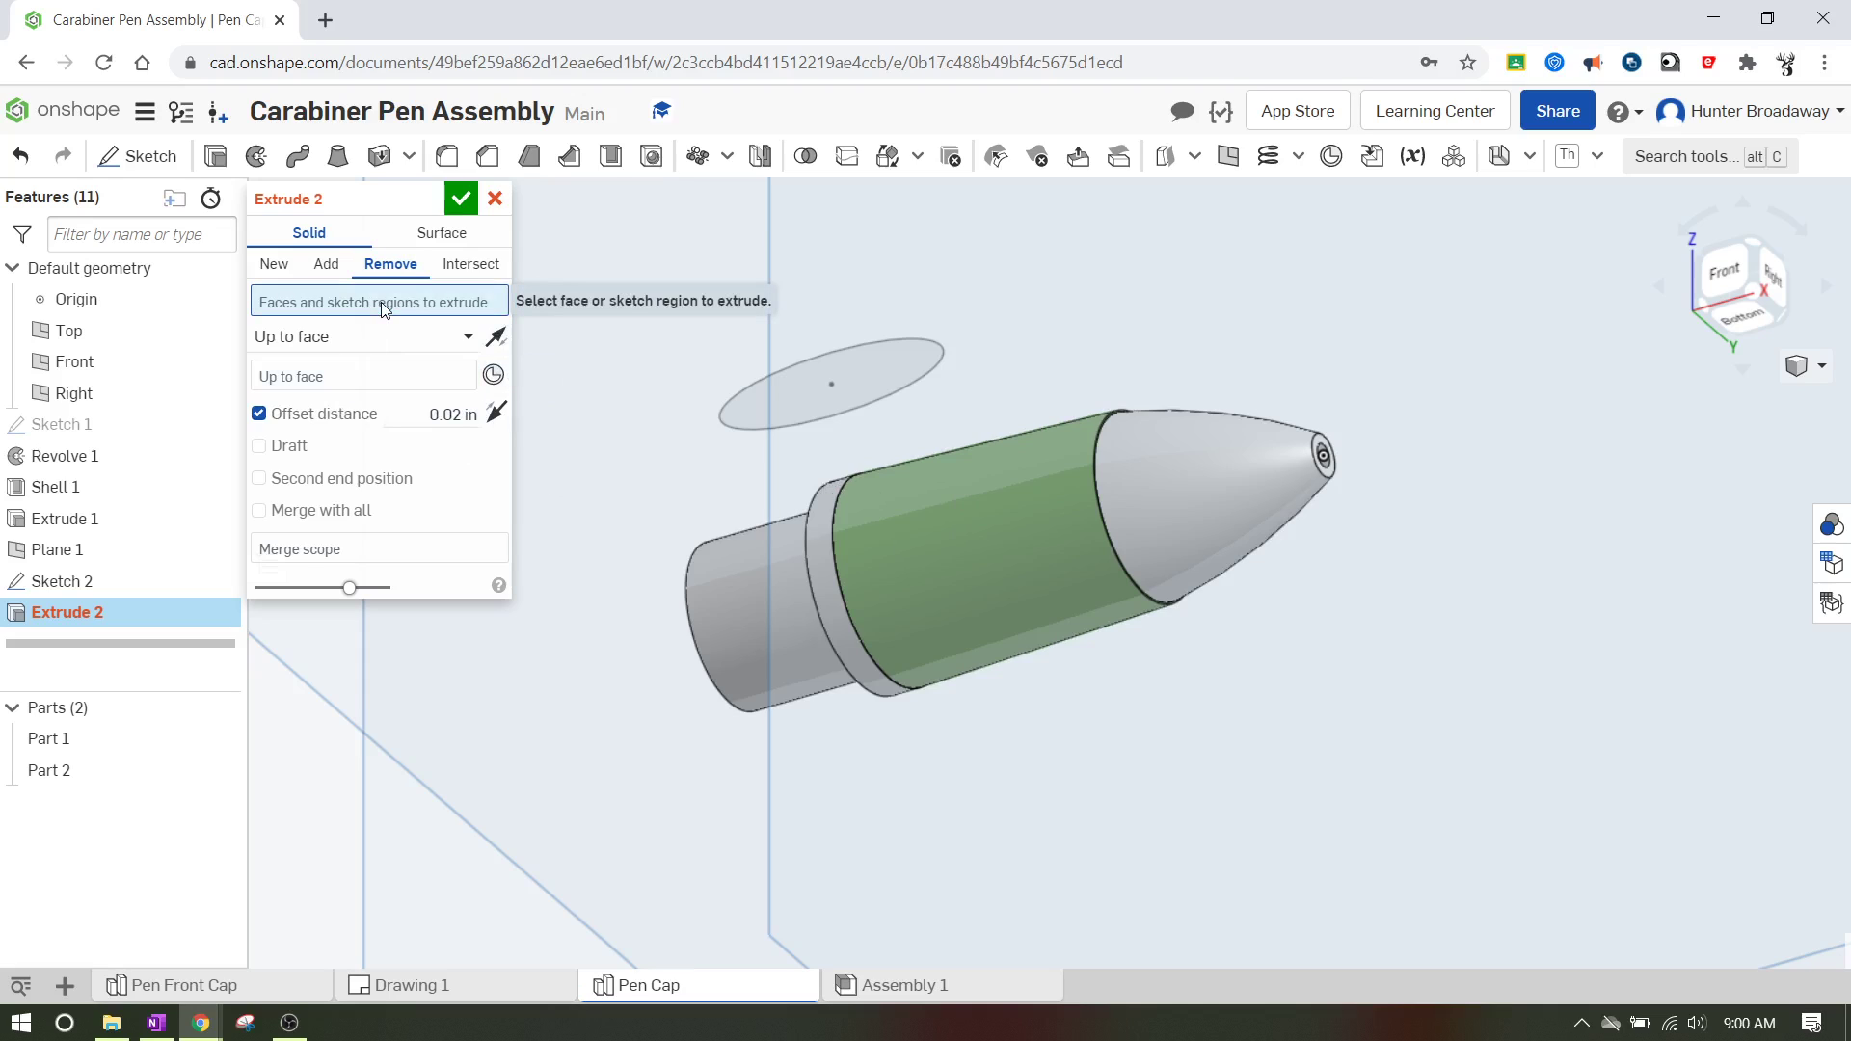
# - Cut the oval sketch up to the green sleeve's outer cylindrical face
pyautogui.click(945, 364)
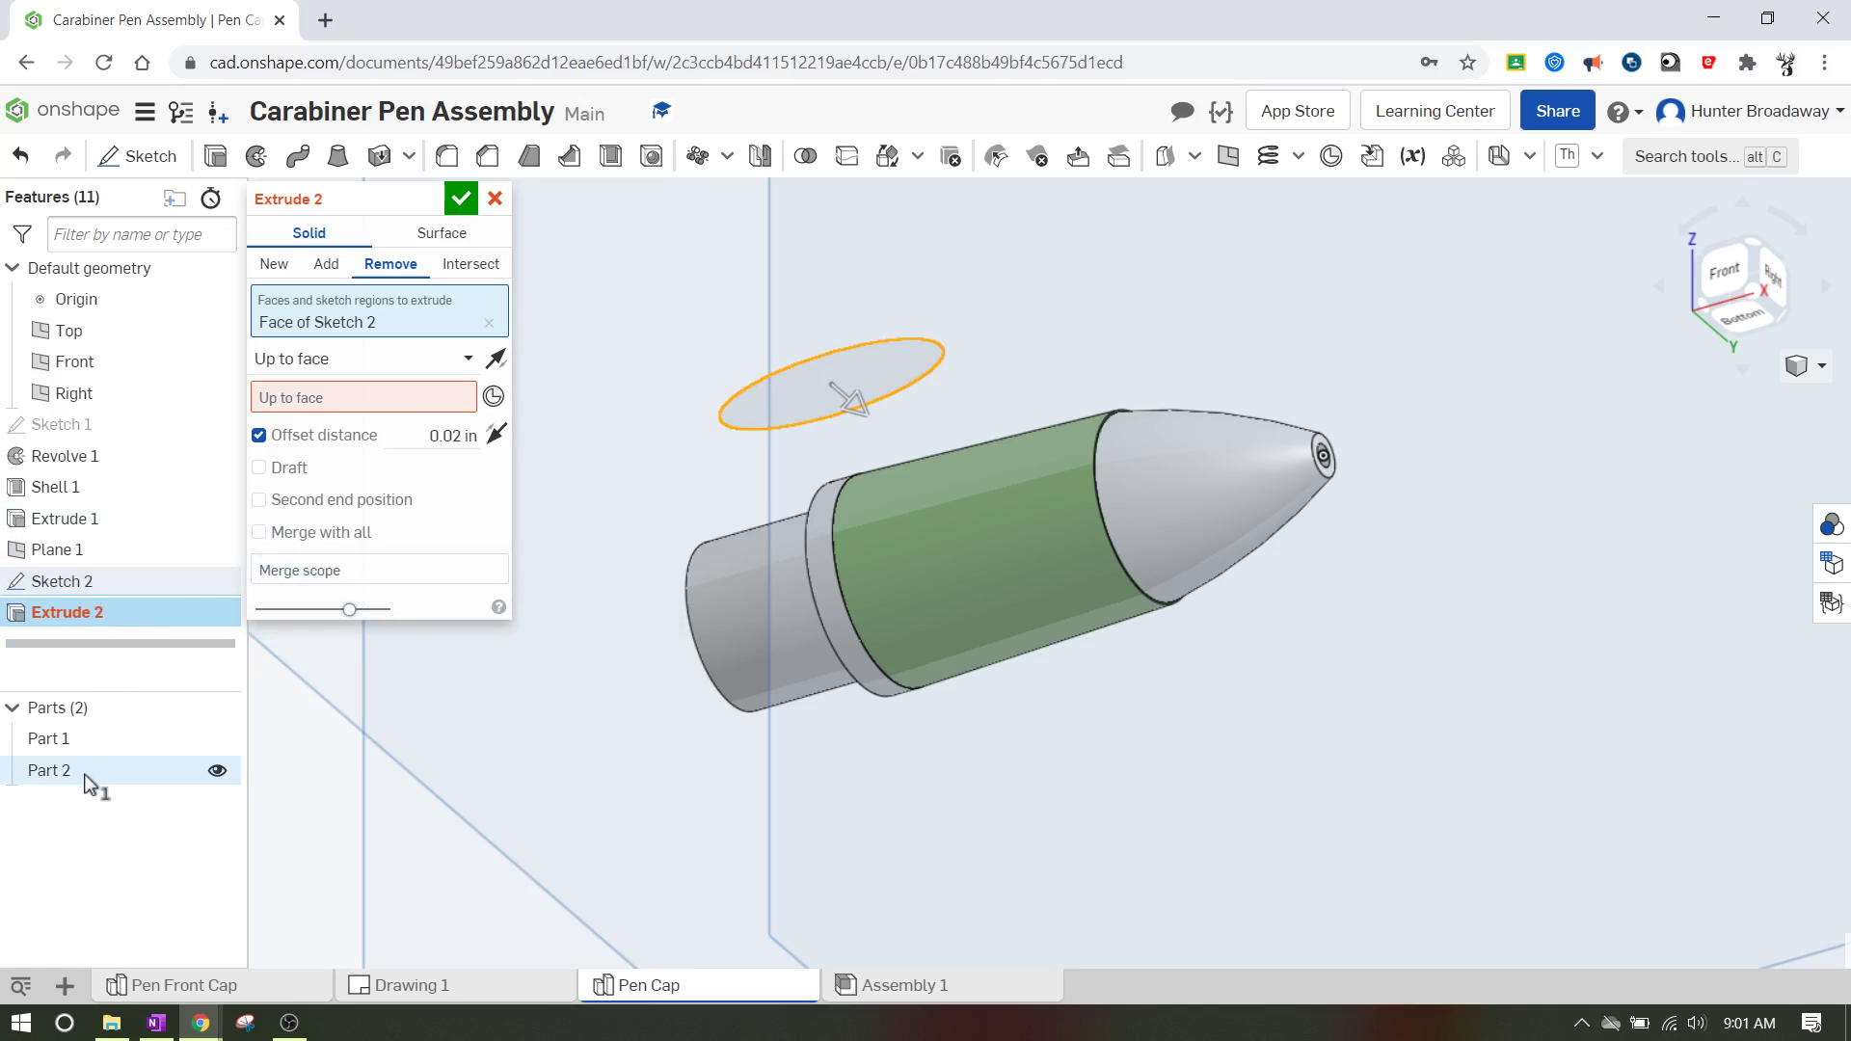
pyautogui.click(349, 405)
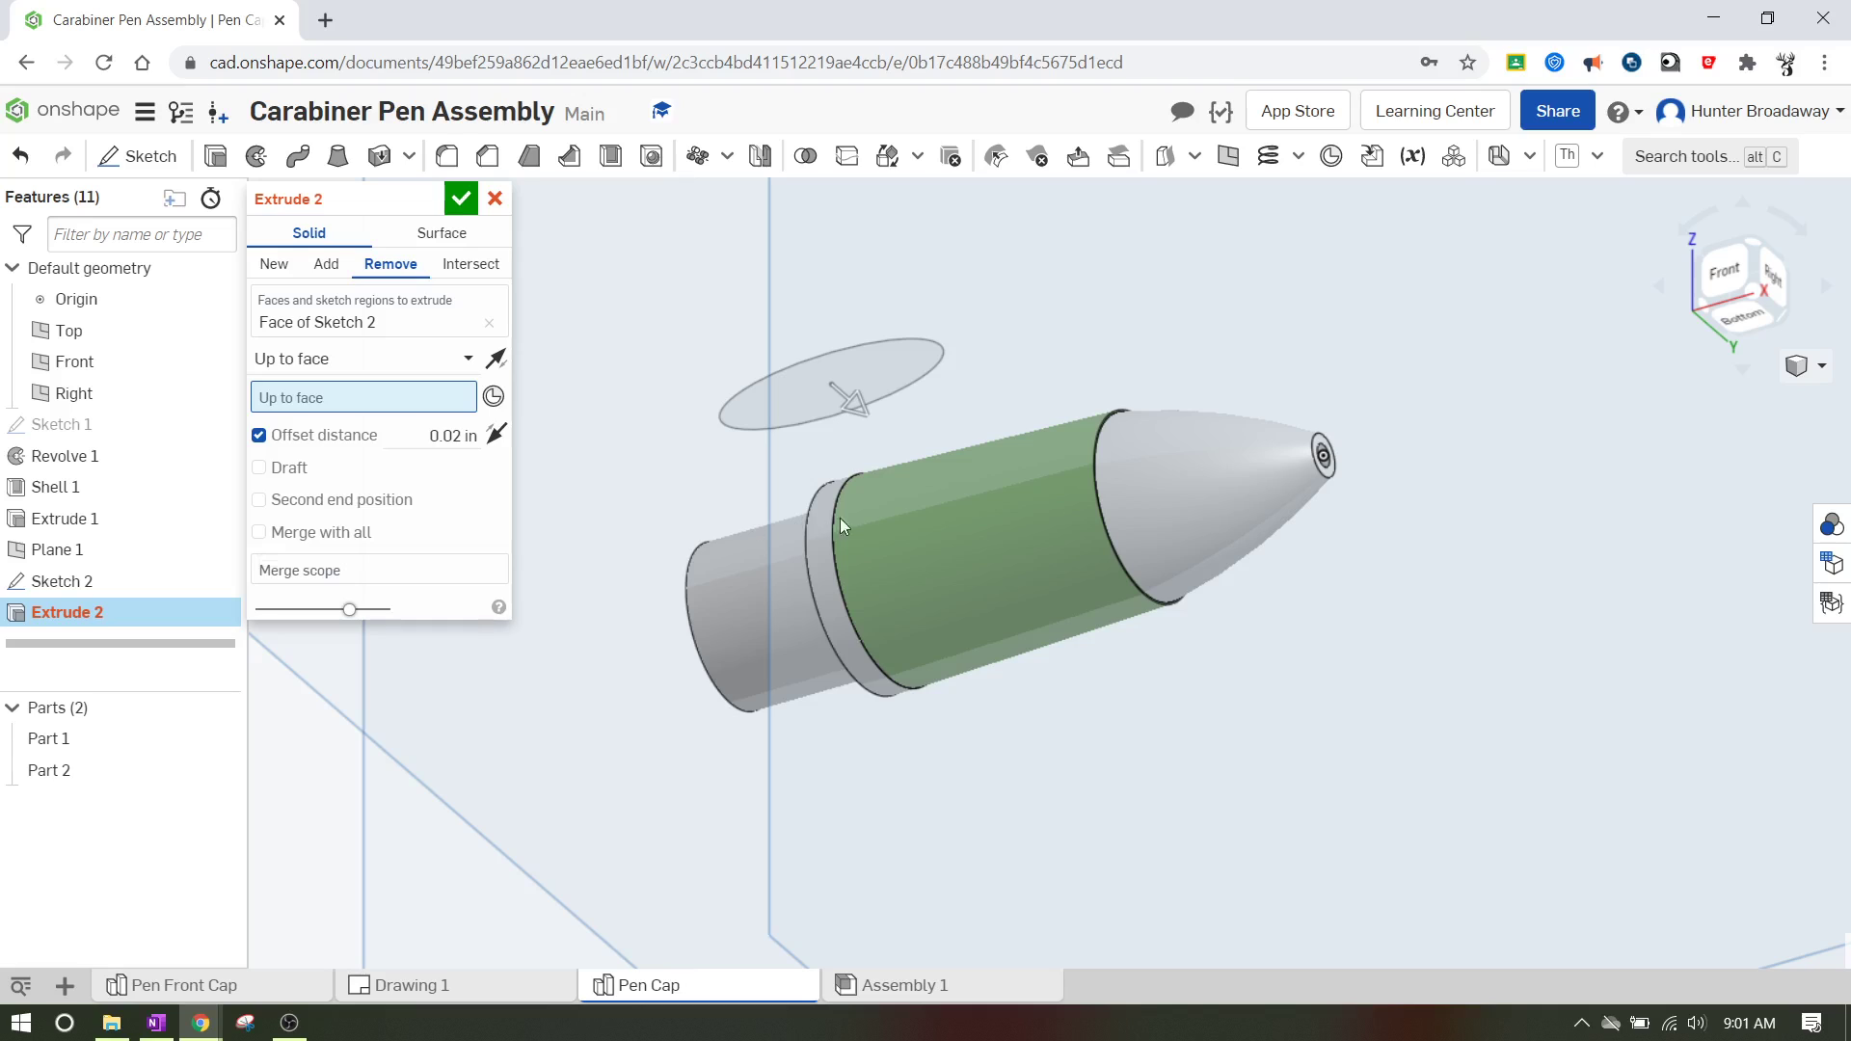
pyautogui.click(976, 494)
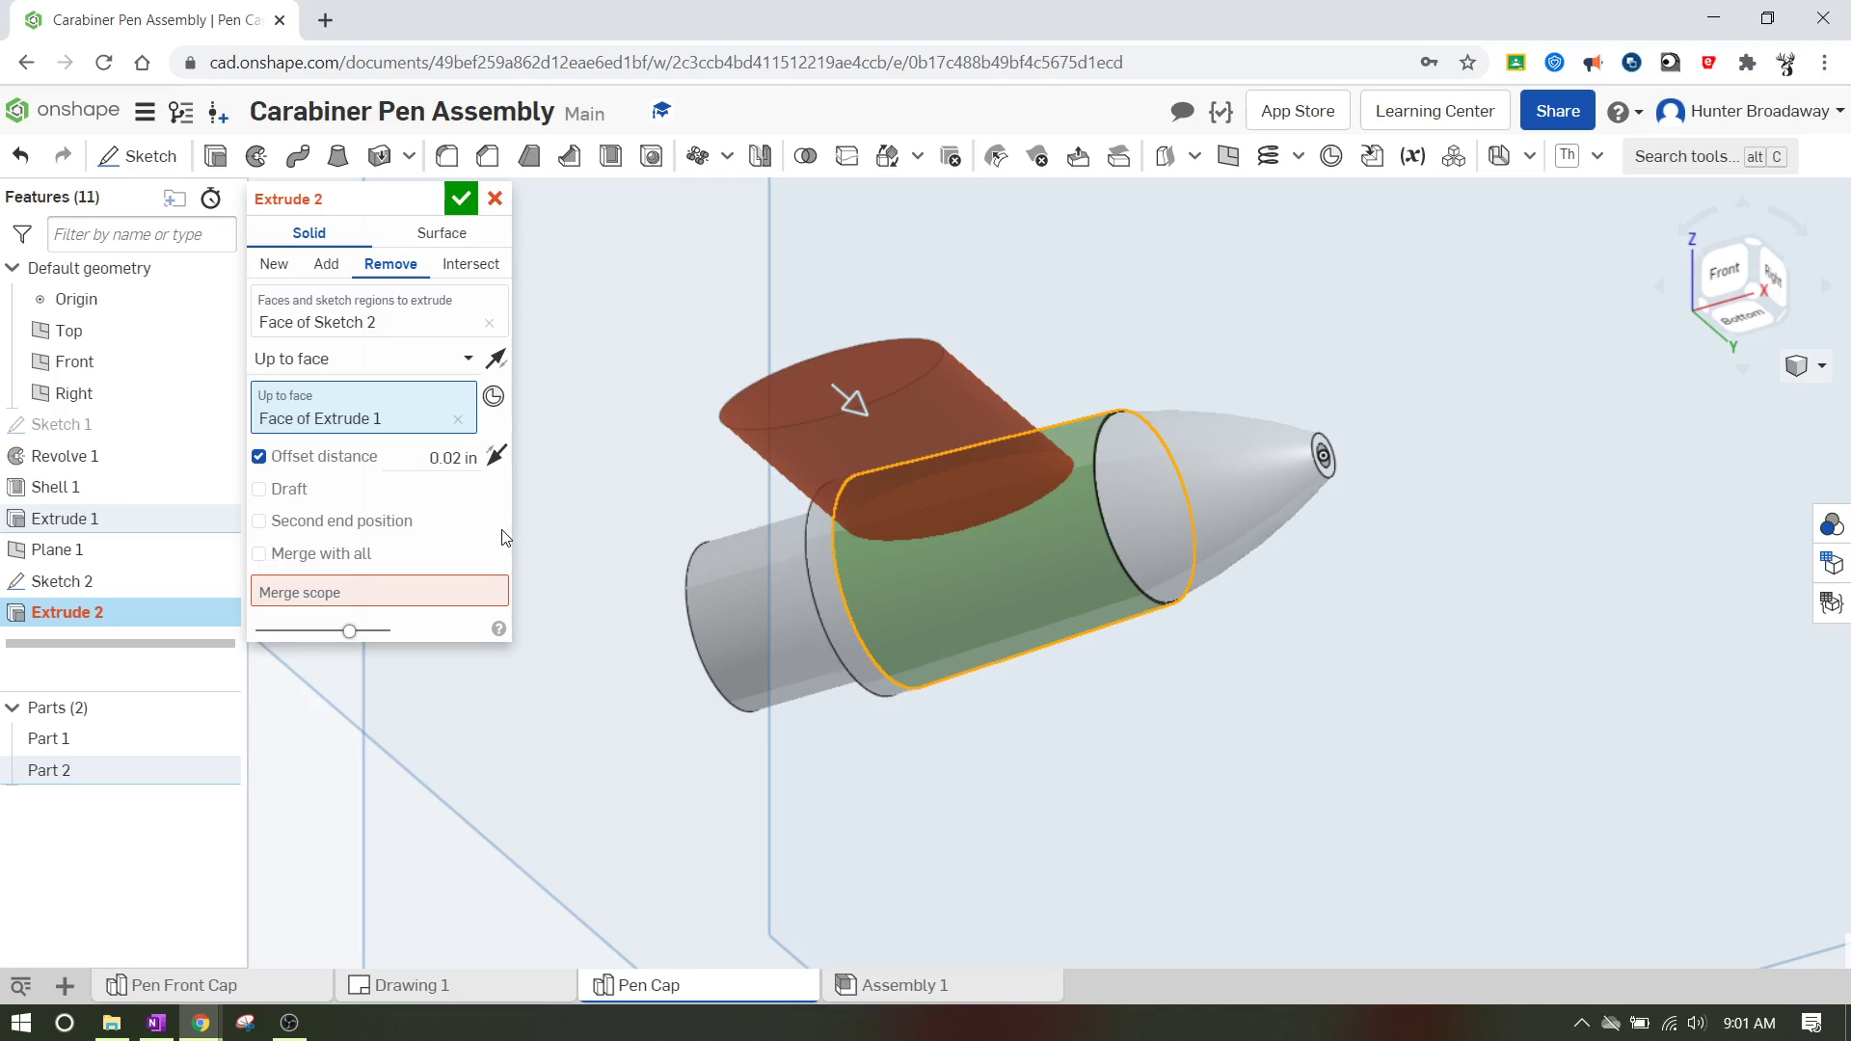
# - Flip the offset into the sleeve, set it to 0.01 in, and confirm Extrude 2
pyautogui.click(496, 456)
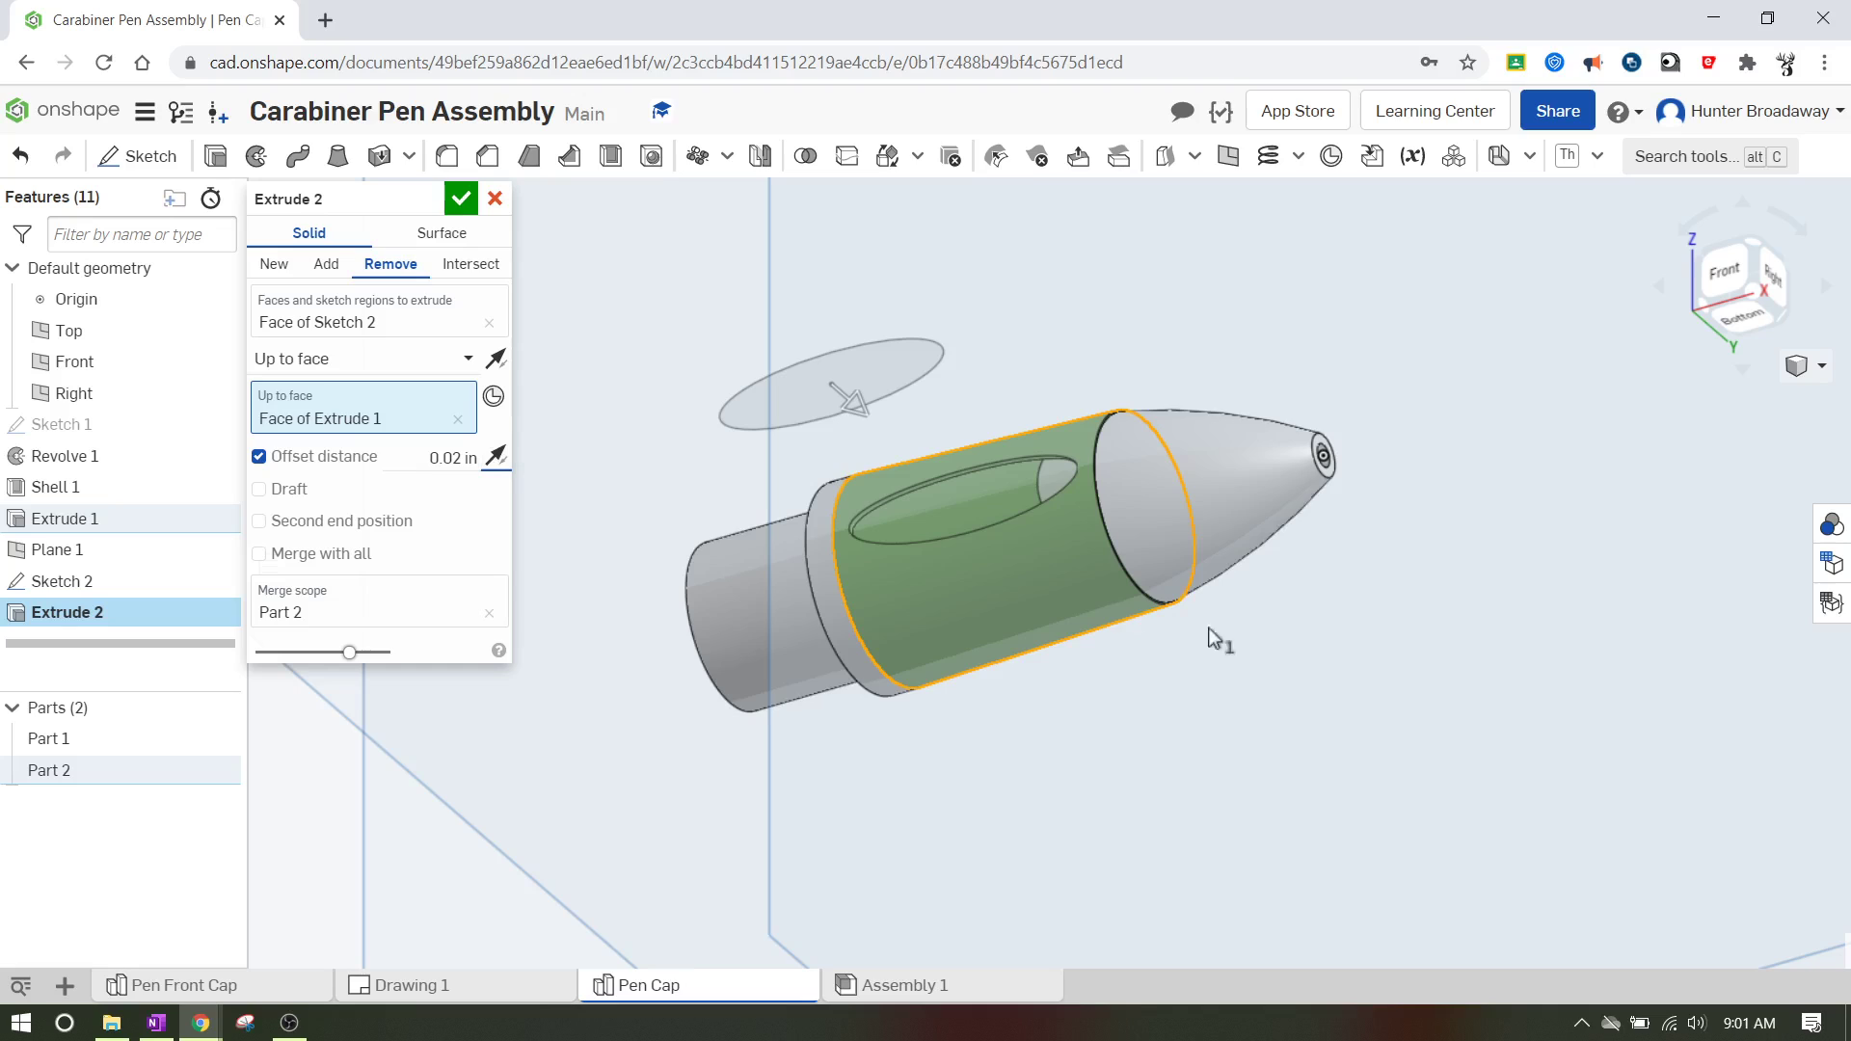
pyautogui.click(797, 577)
pyautogui.write('.01')
pyautogui.press('Return')
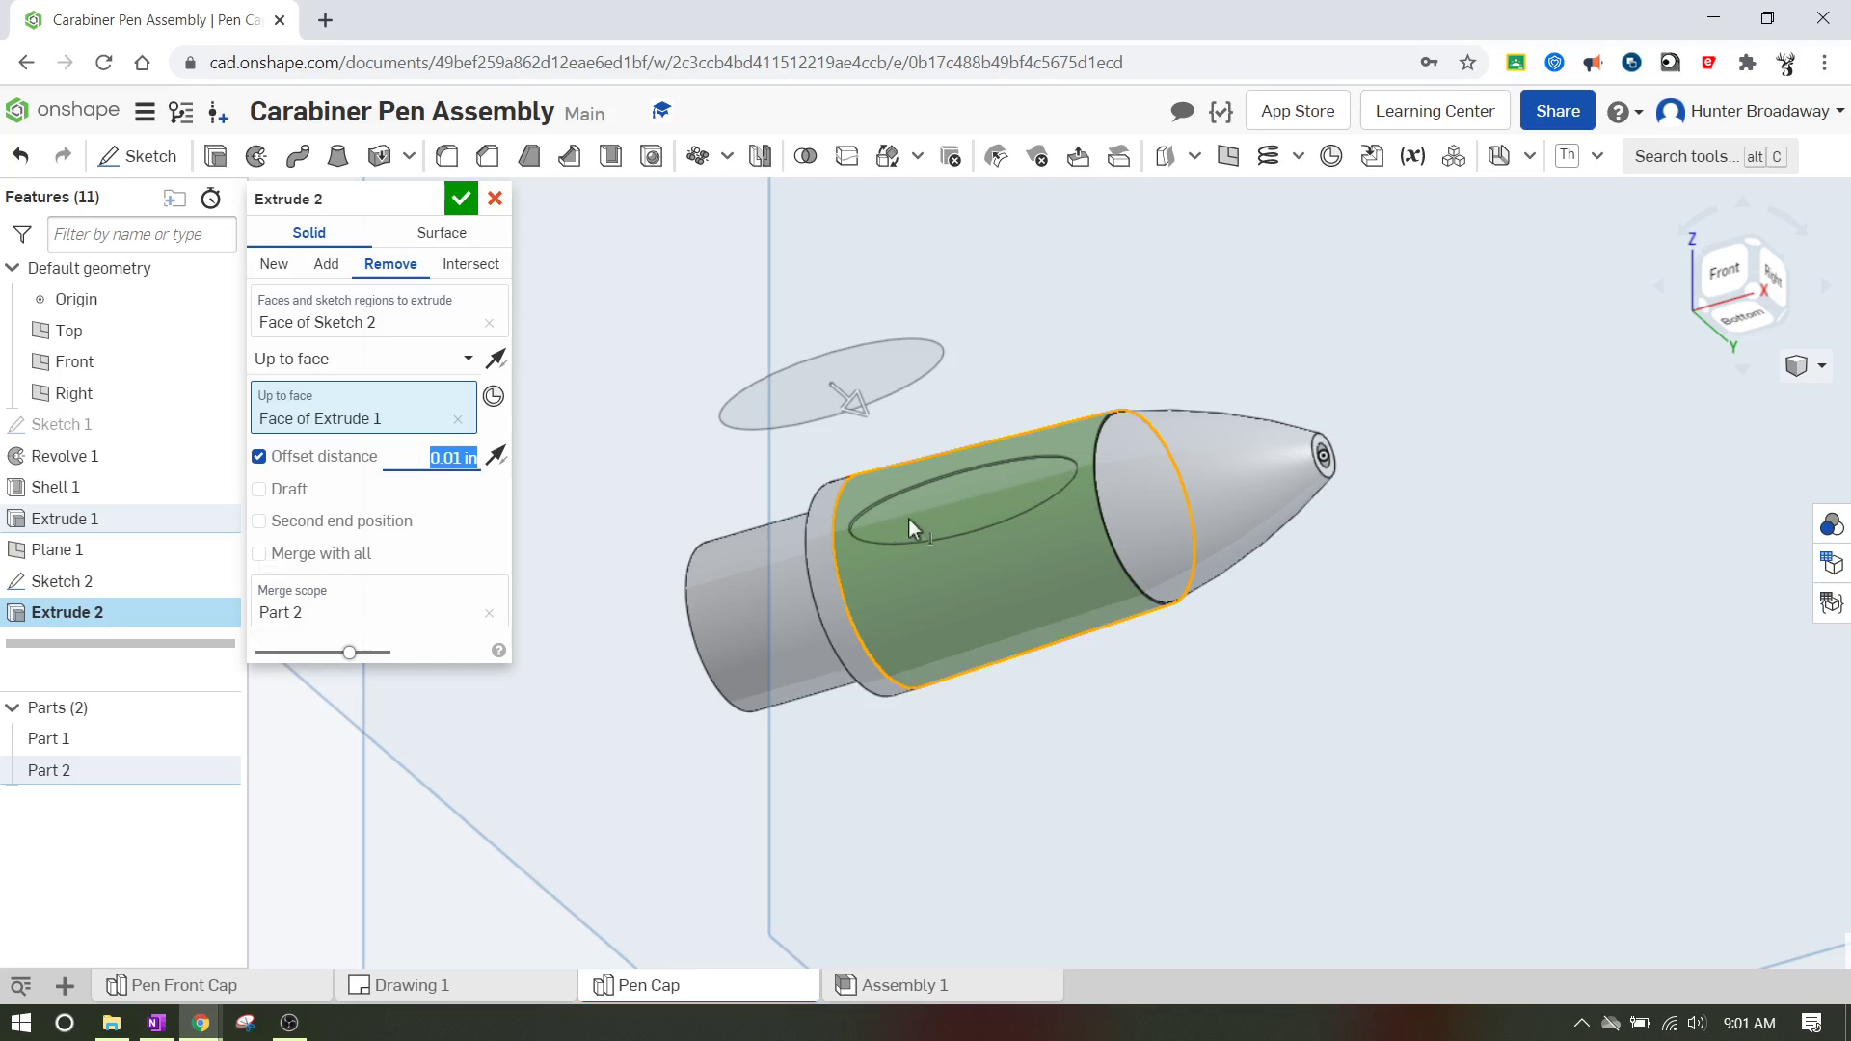
pyautogui.click(461, 200)
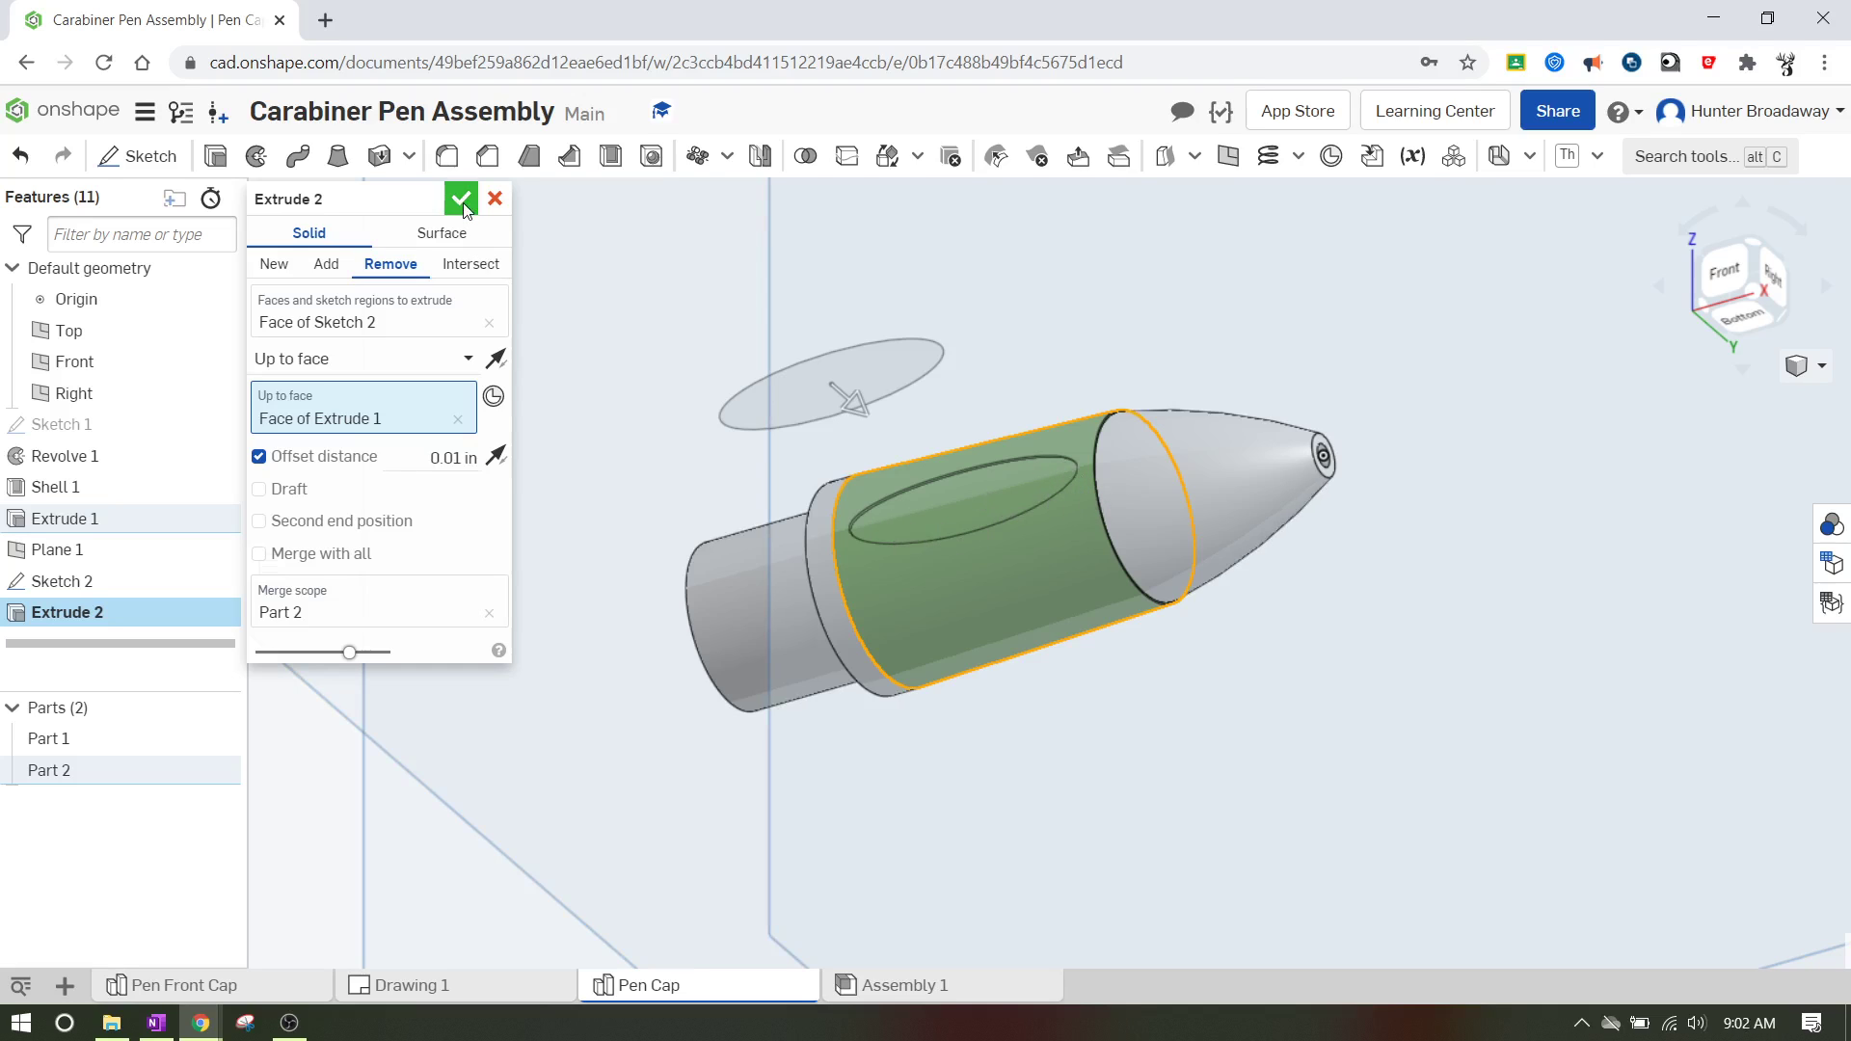
pyautogui.scroll(5, 964, 540)
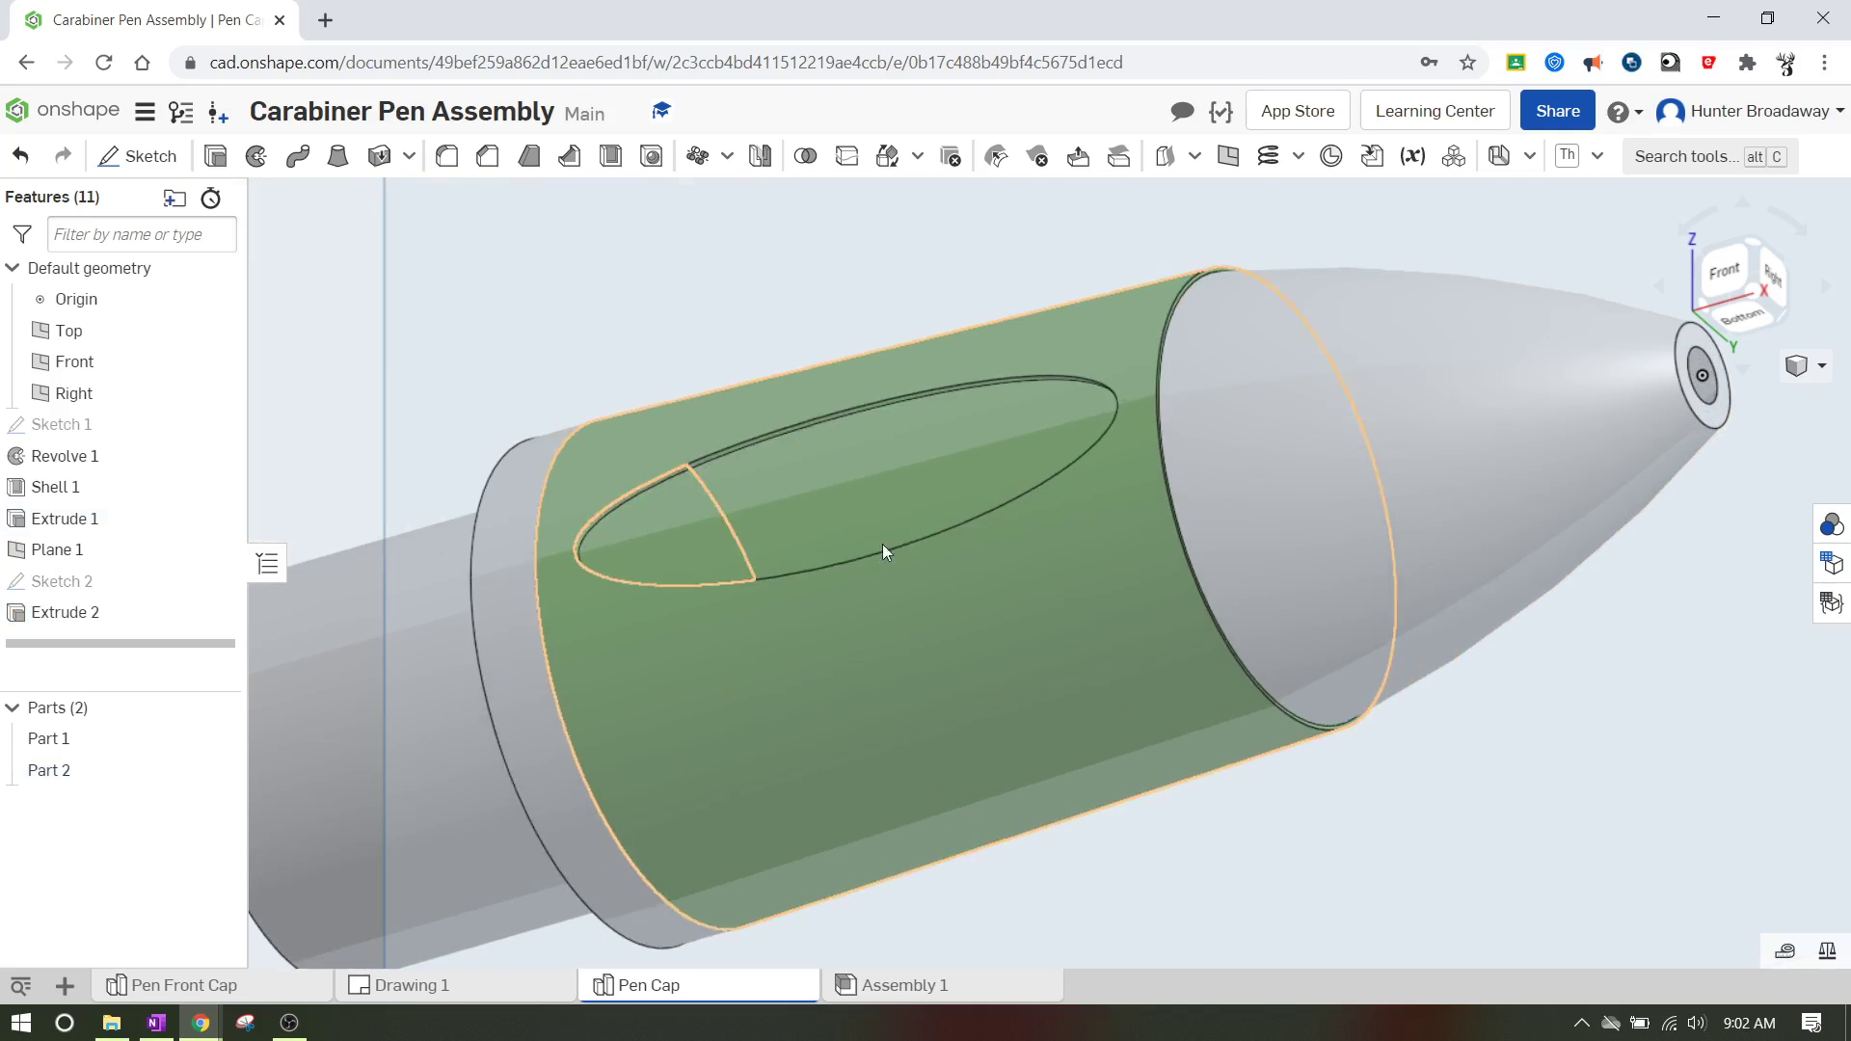
pyautogui.scroll(-5, 882, 550)
pyautogui.scroll(4, 1154, 459)
pyautogui.scroll(-3, 1154, 459)
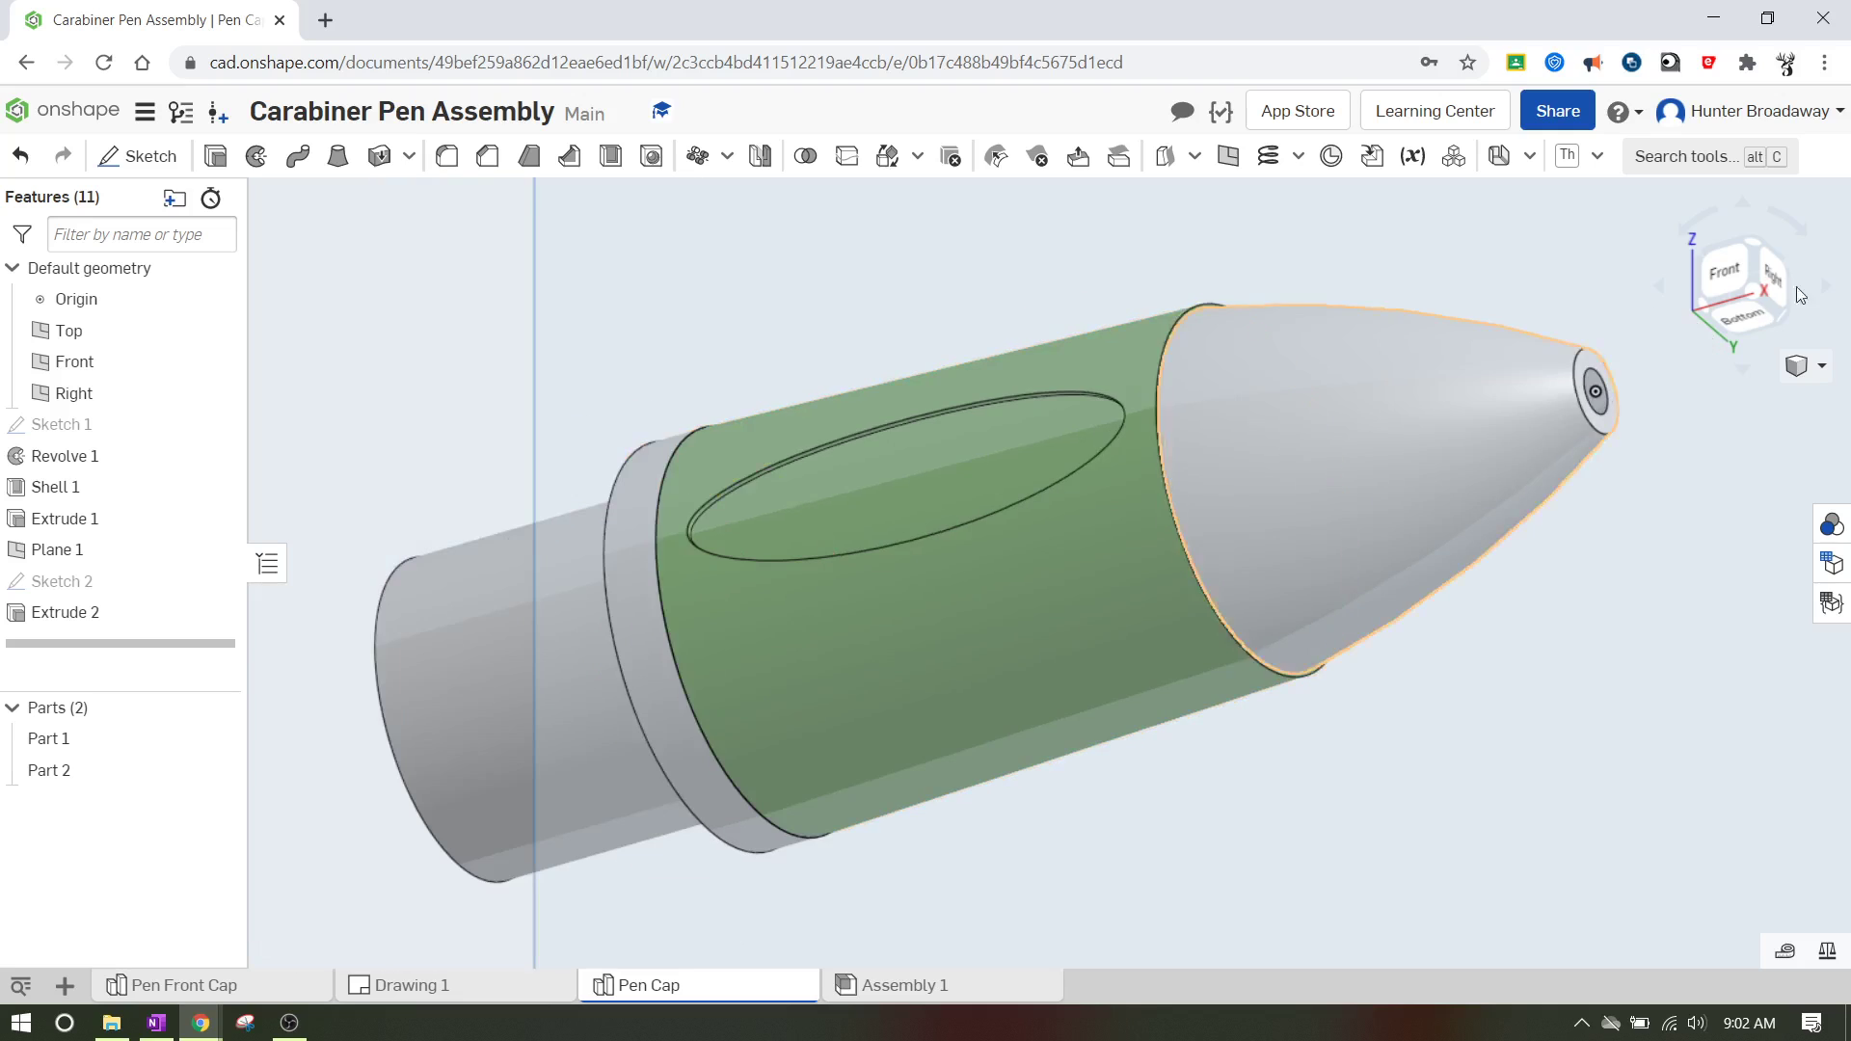
pyautogui.press('f')
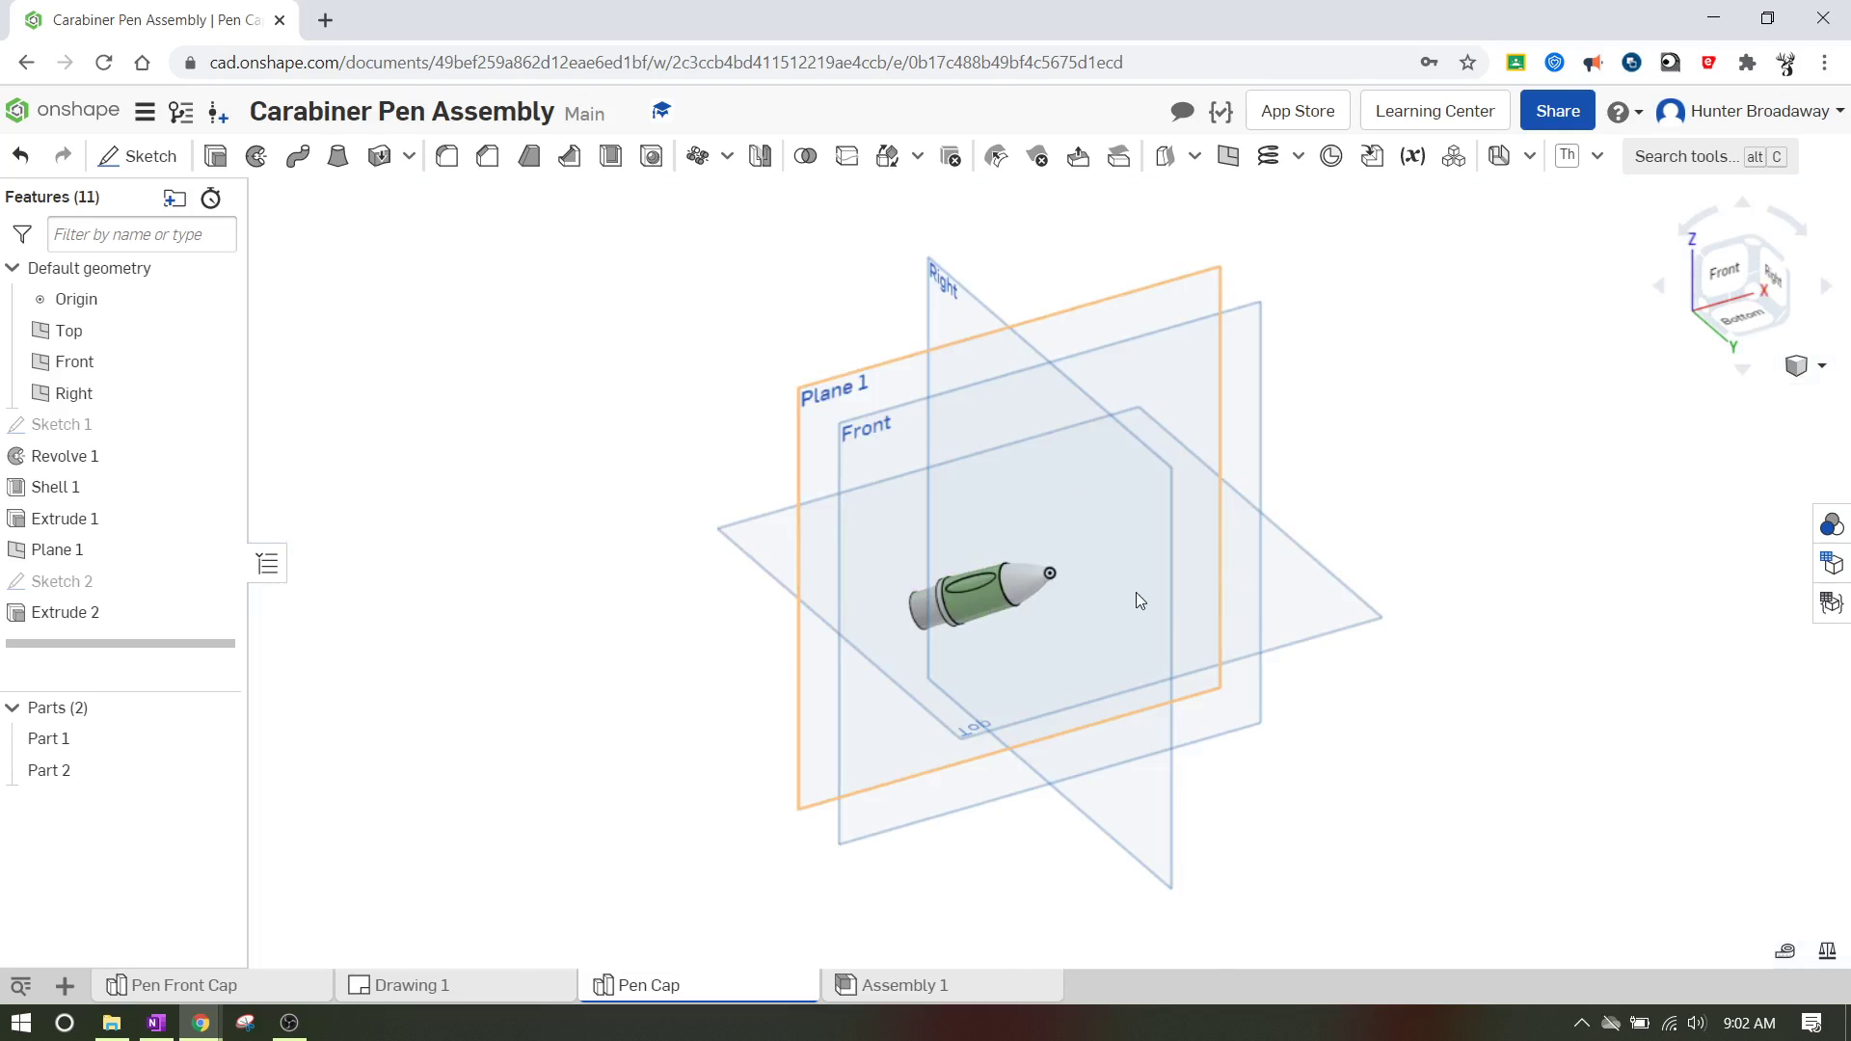
pyautogui.scroll(4, 1065, 602)
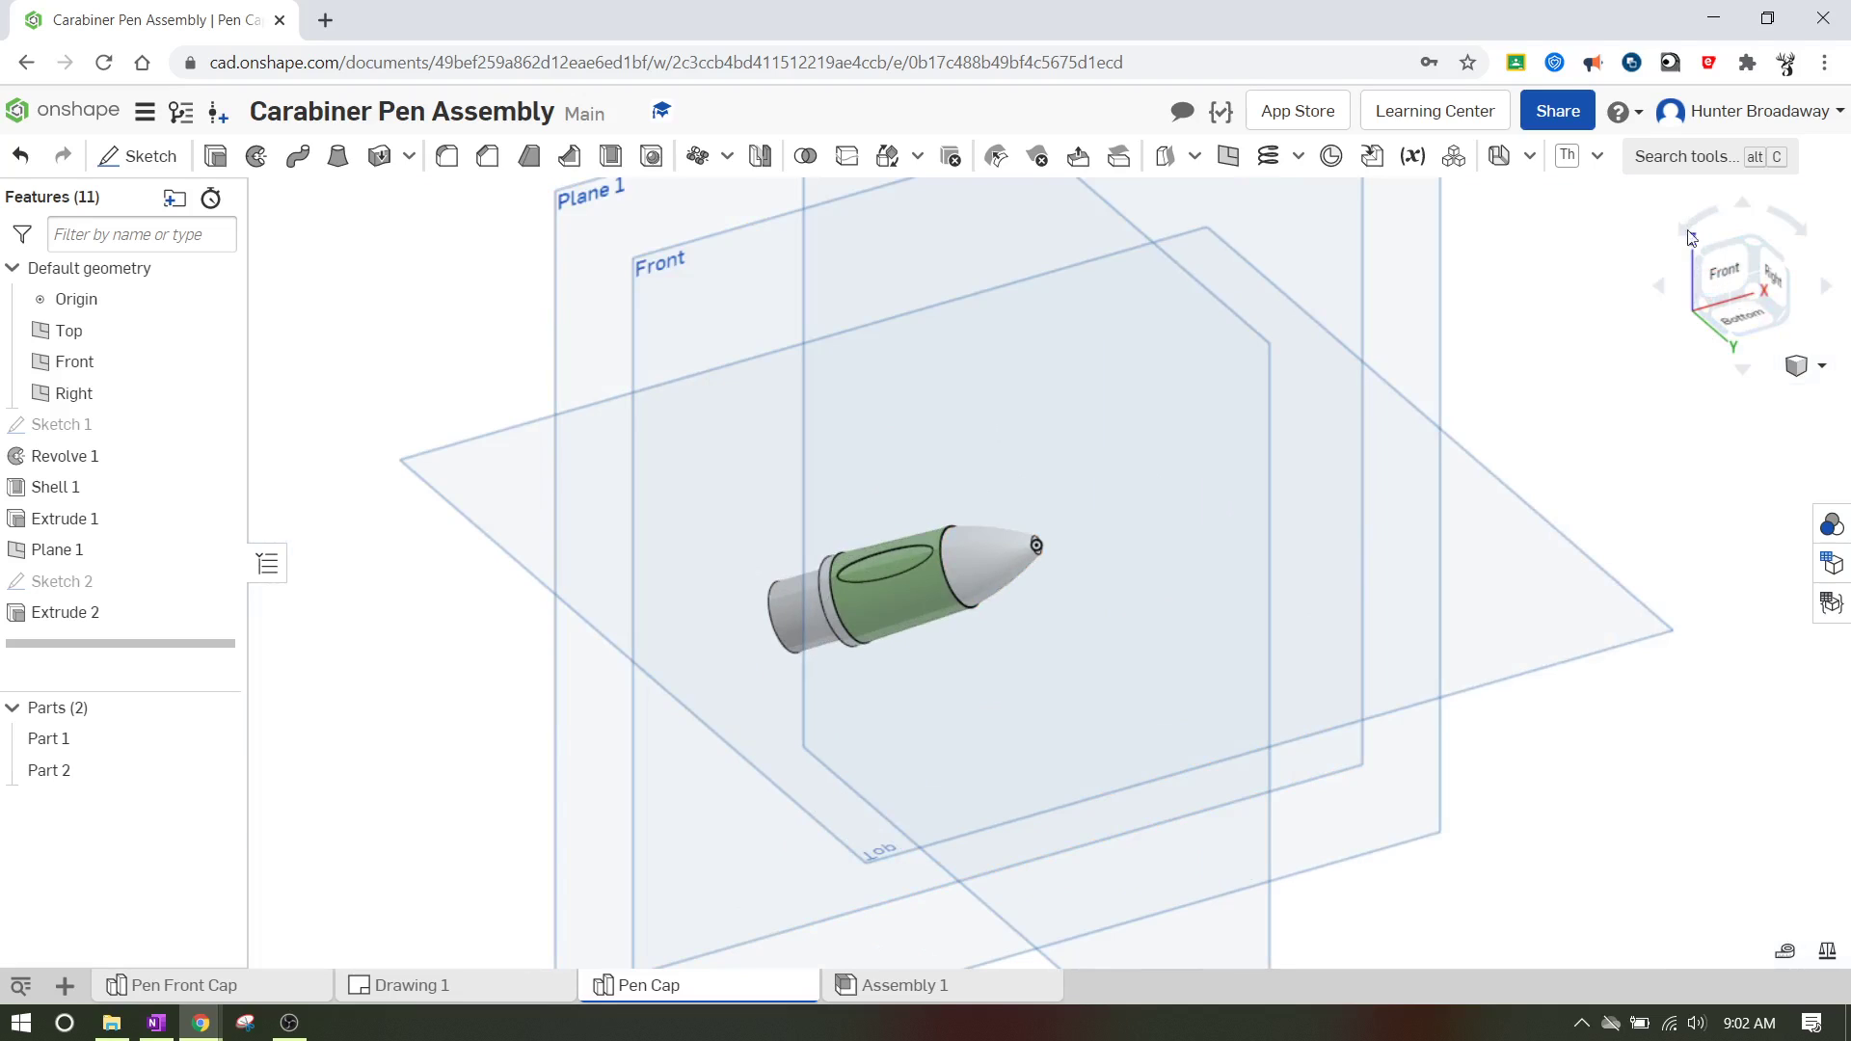
pyautogui.click(1709, 303)
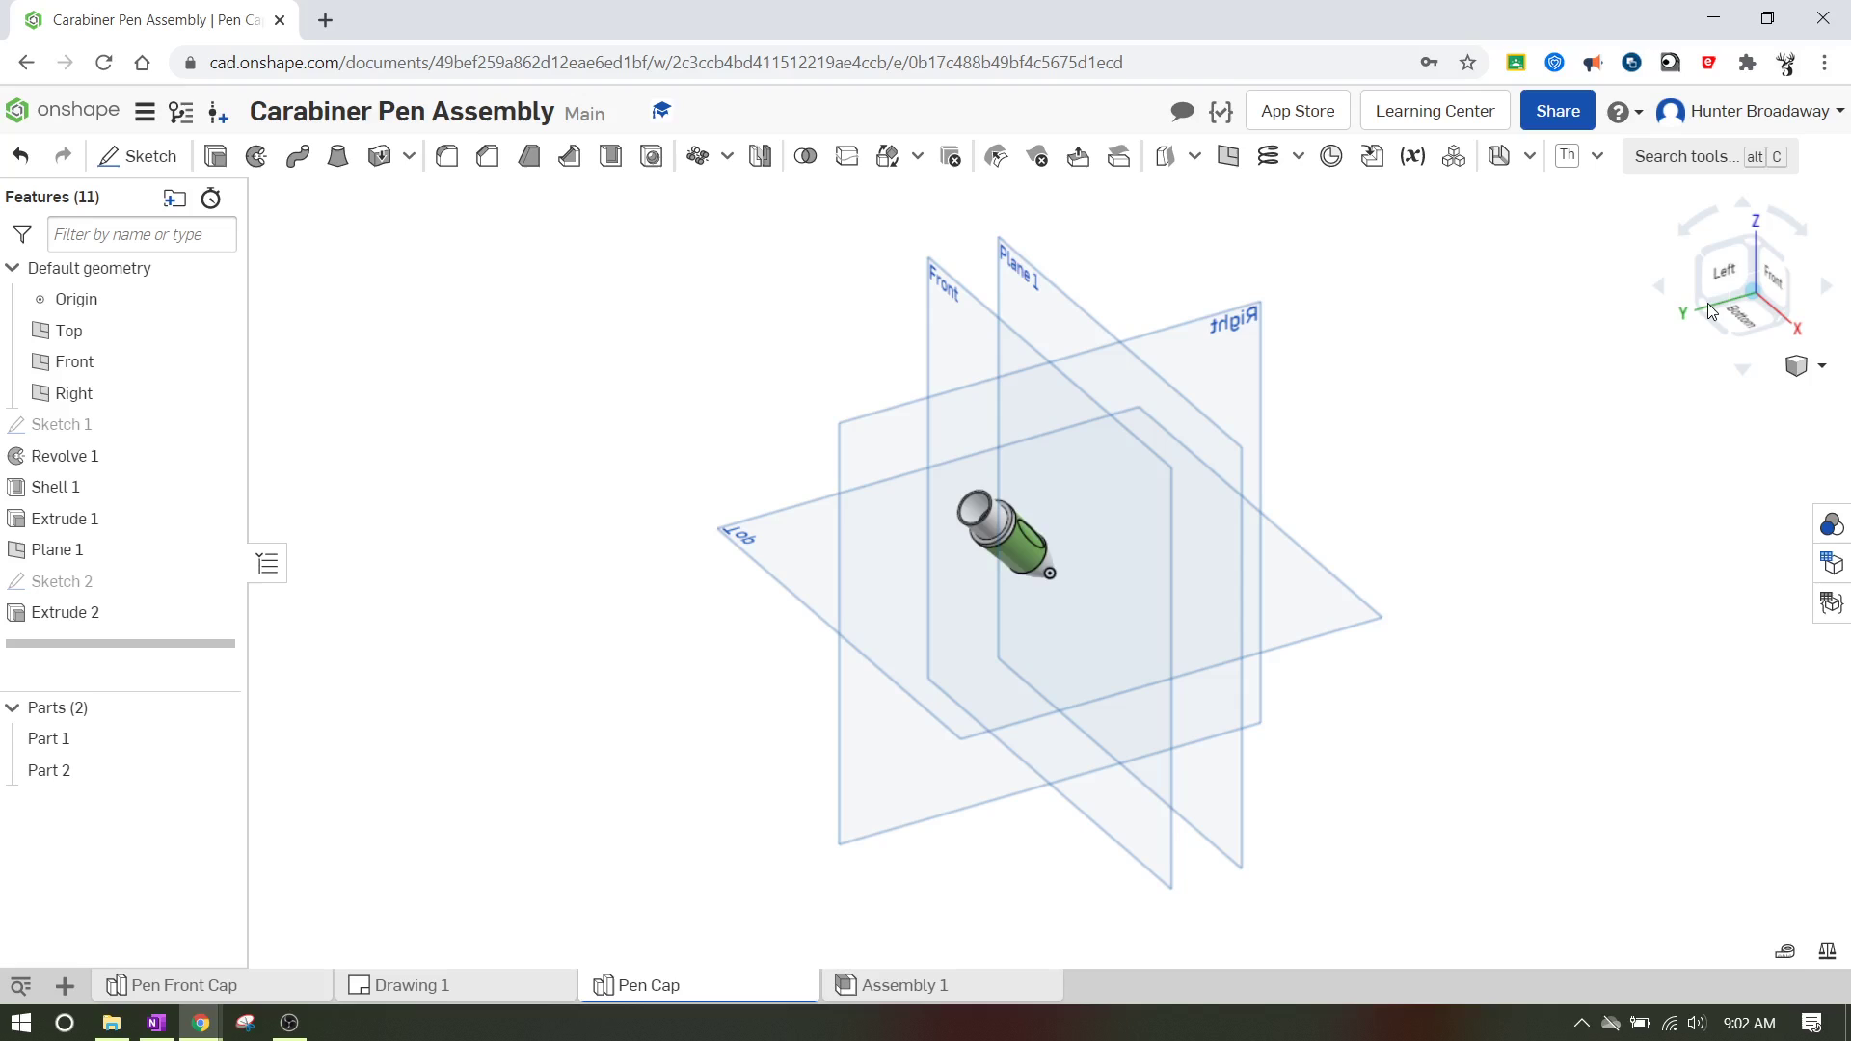
pyautogui.click(1768, 294)
pyautogui.click(1773, 333)
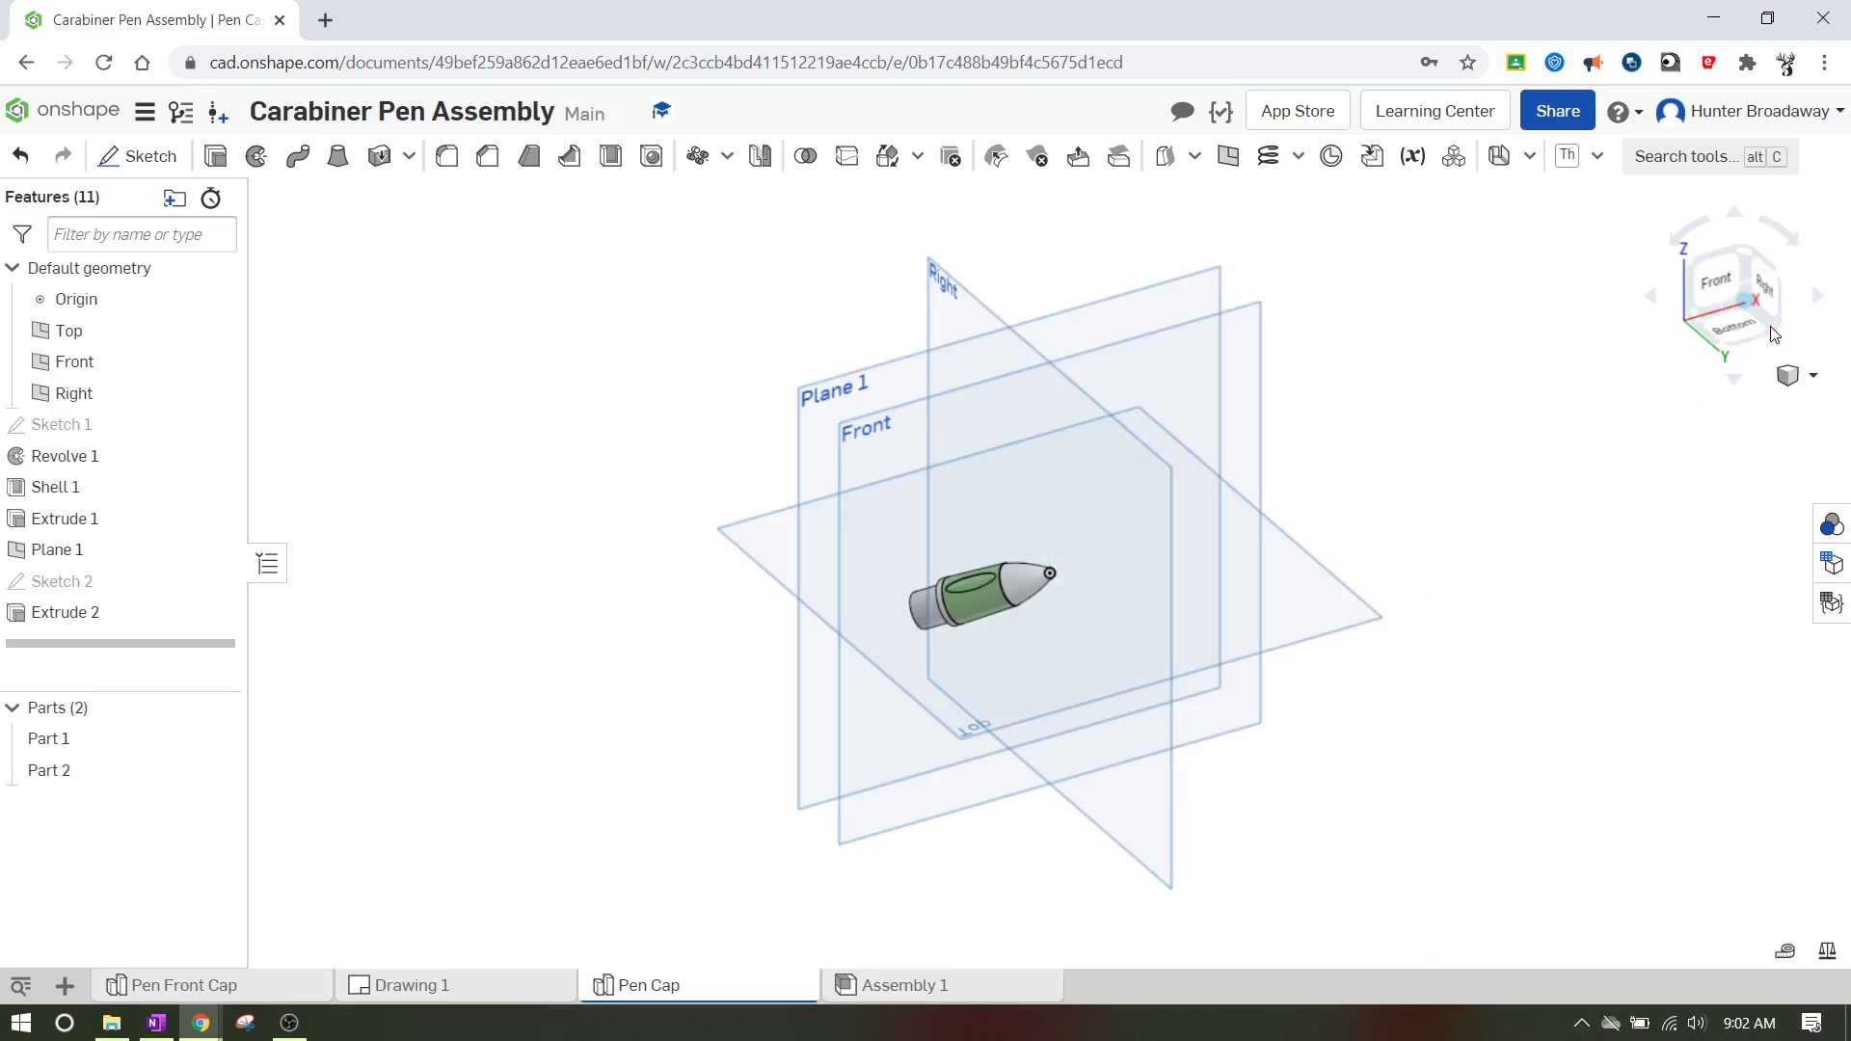
pyautogui.scroll(5, 992, 631)
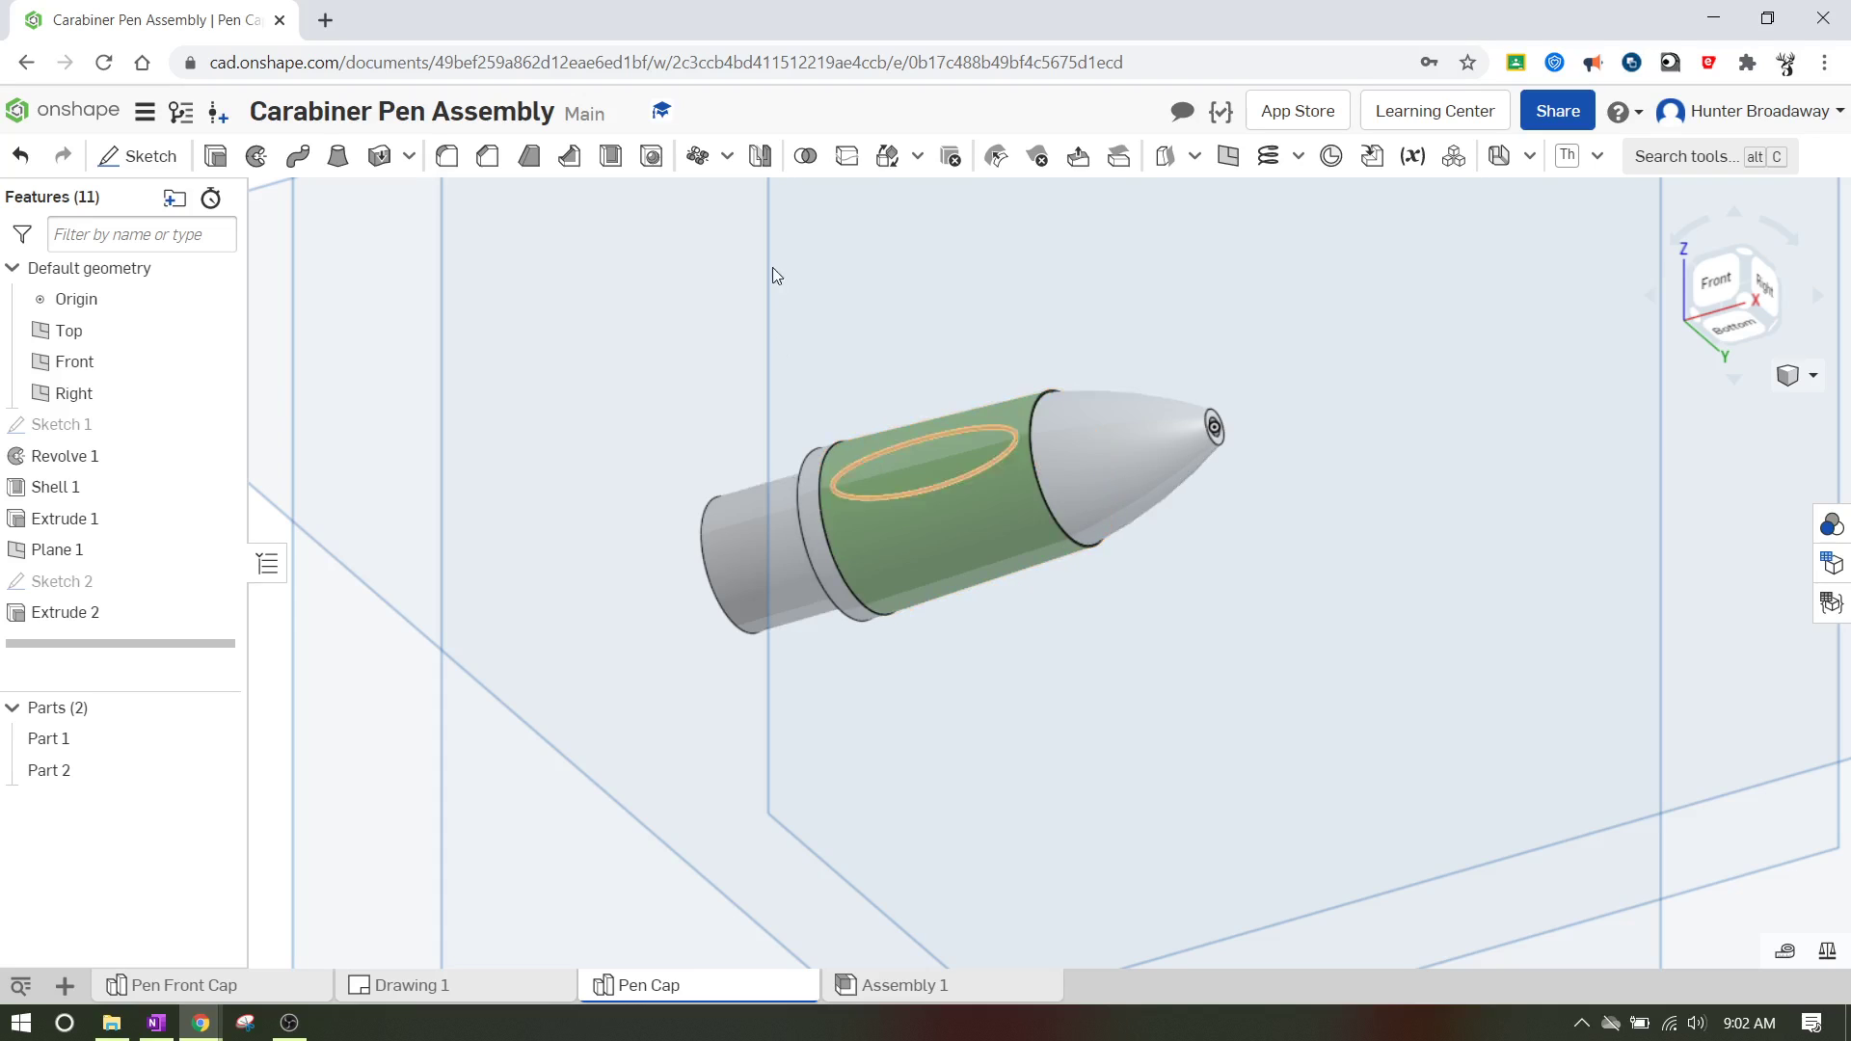
# - Start a Circular pattern and switch it from Part pattern to Feature pattern
pyautogui.click(727, 155)
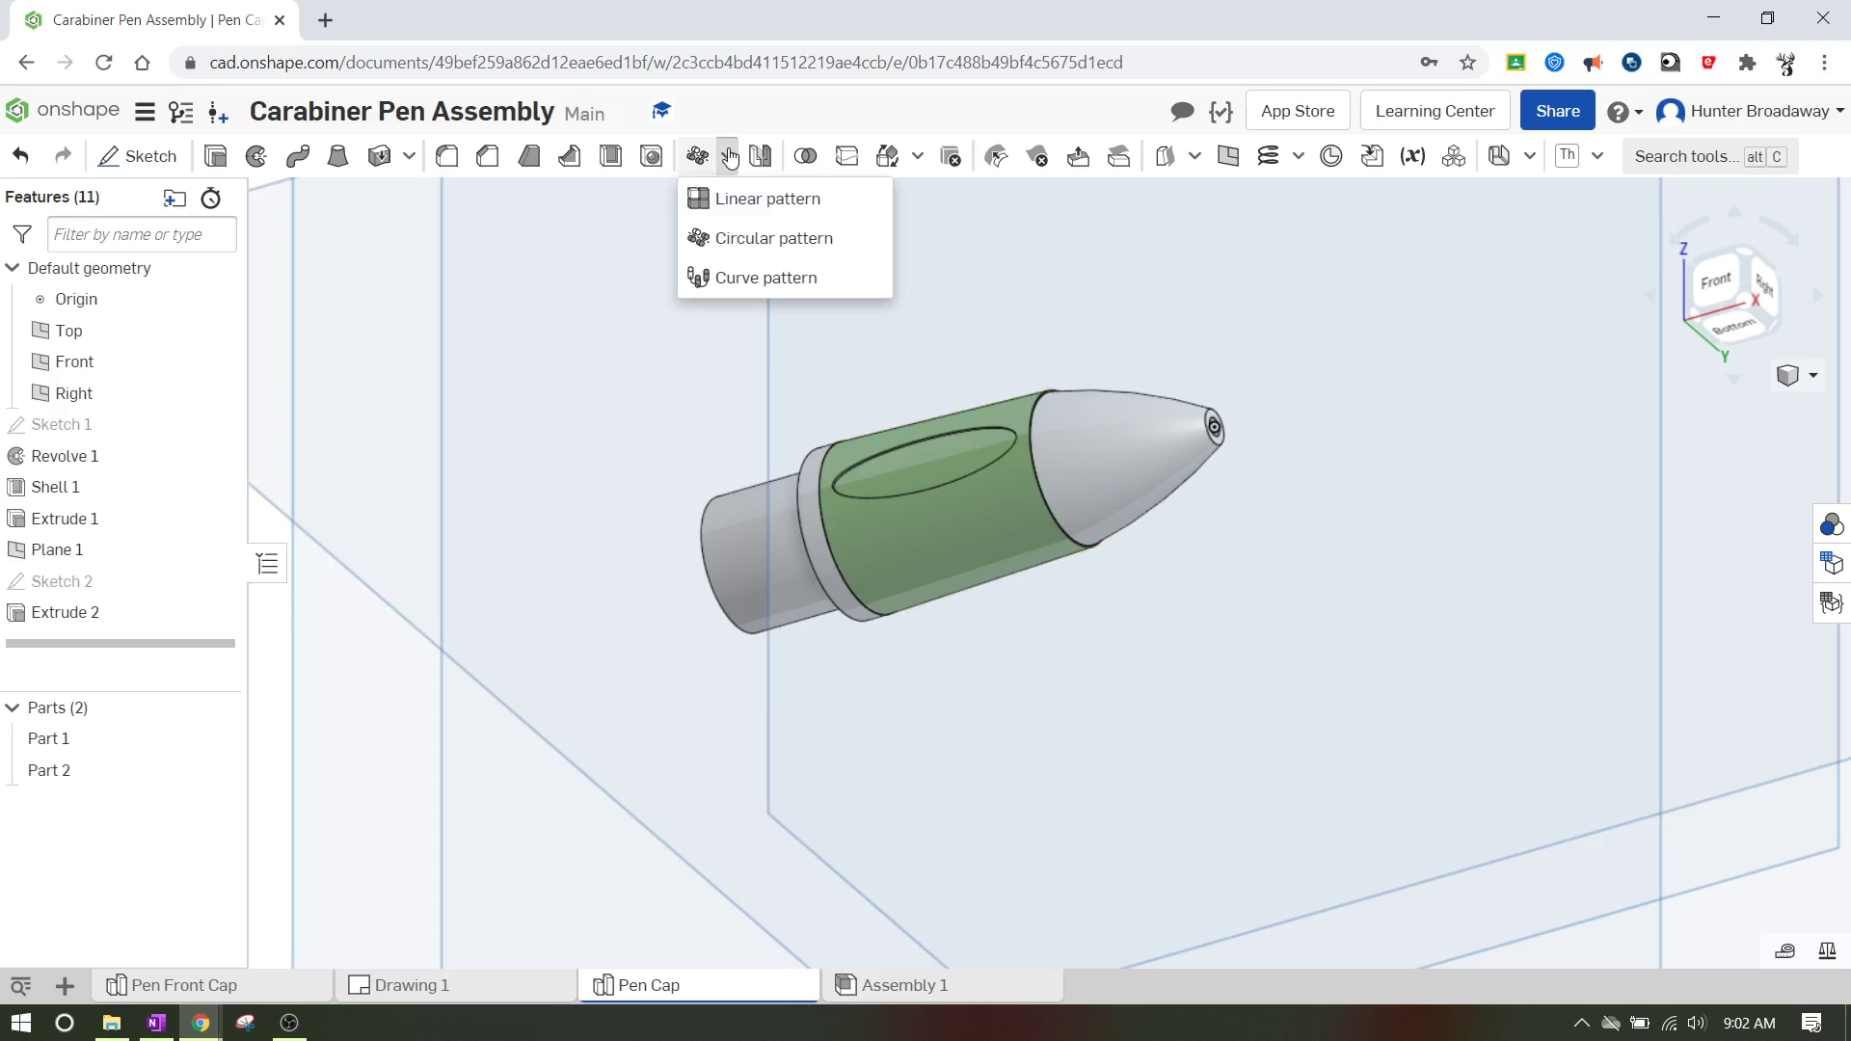
pyautogui.click(741, 237)
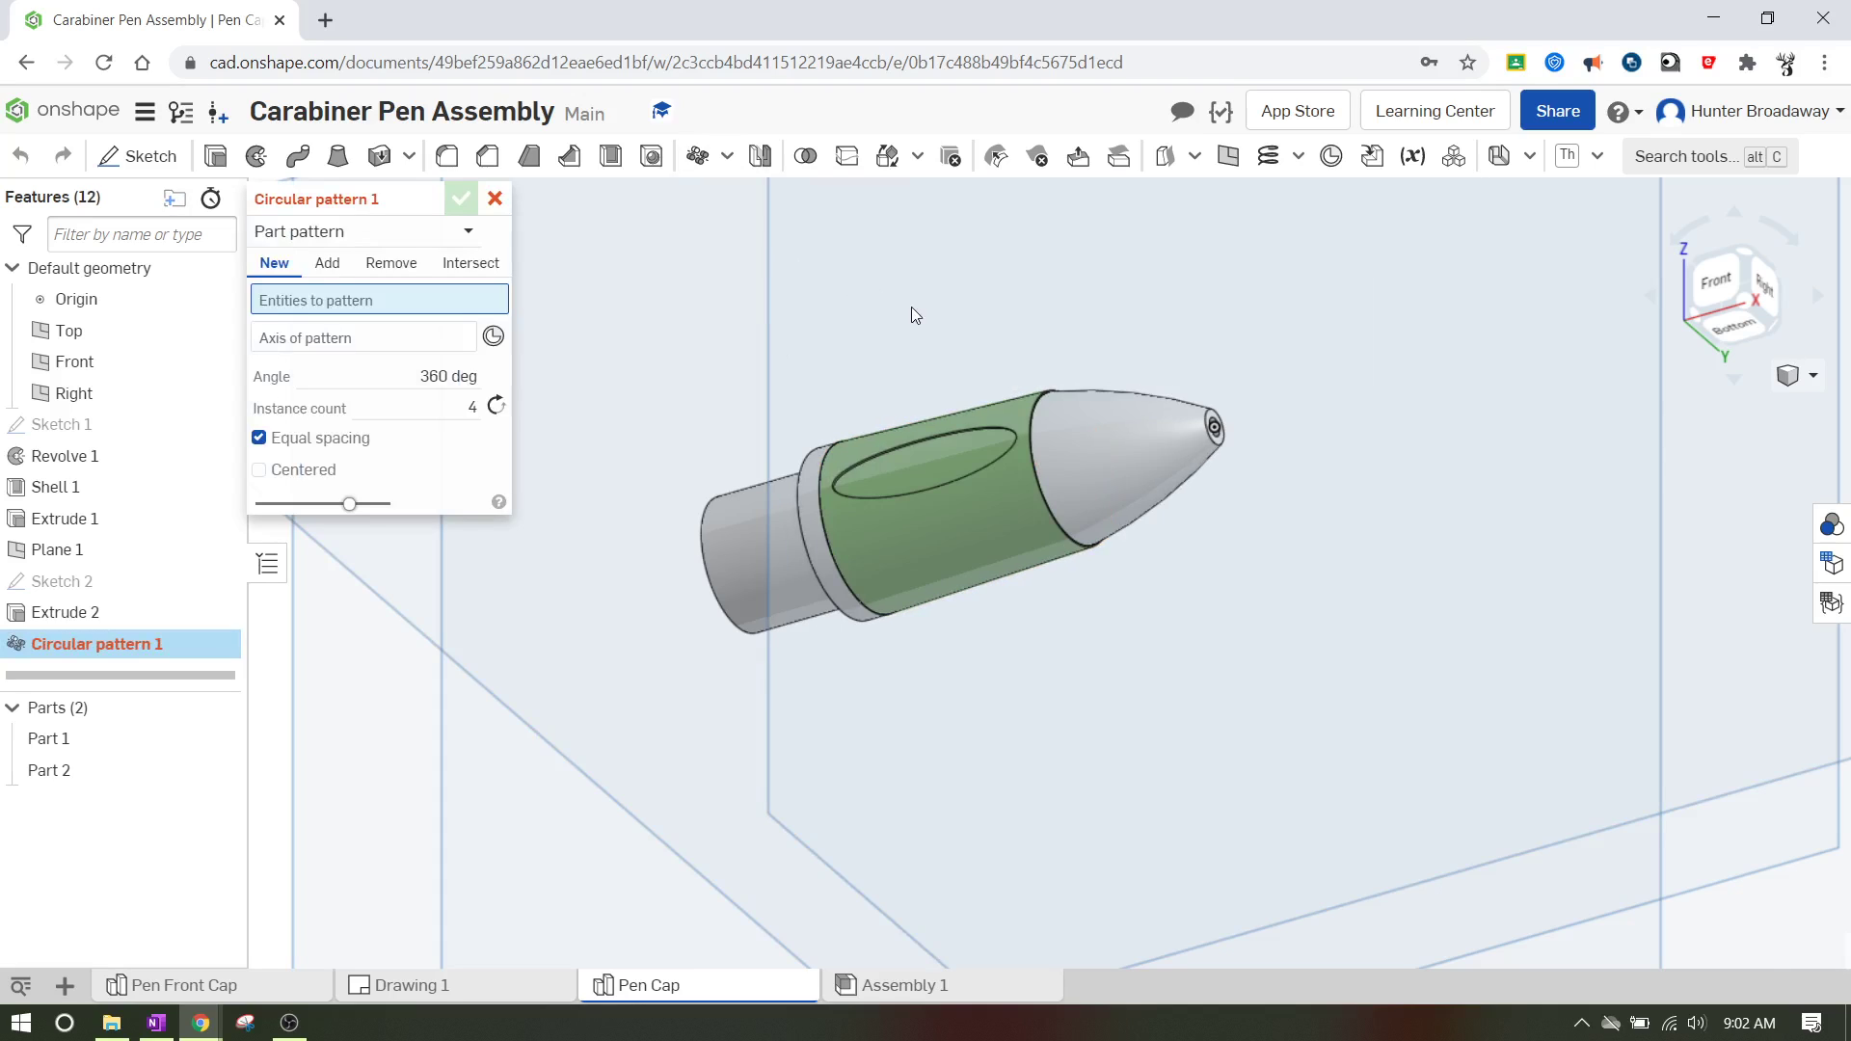
pyautogui.scroll(2, 911, 307)
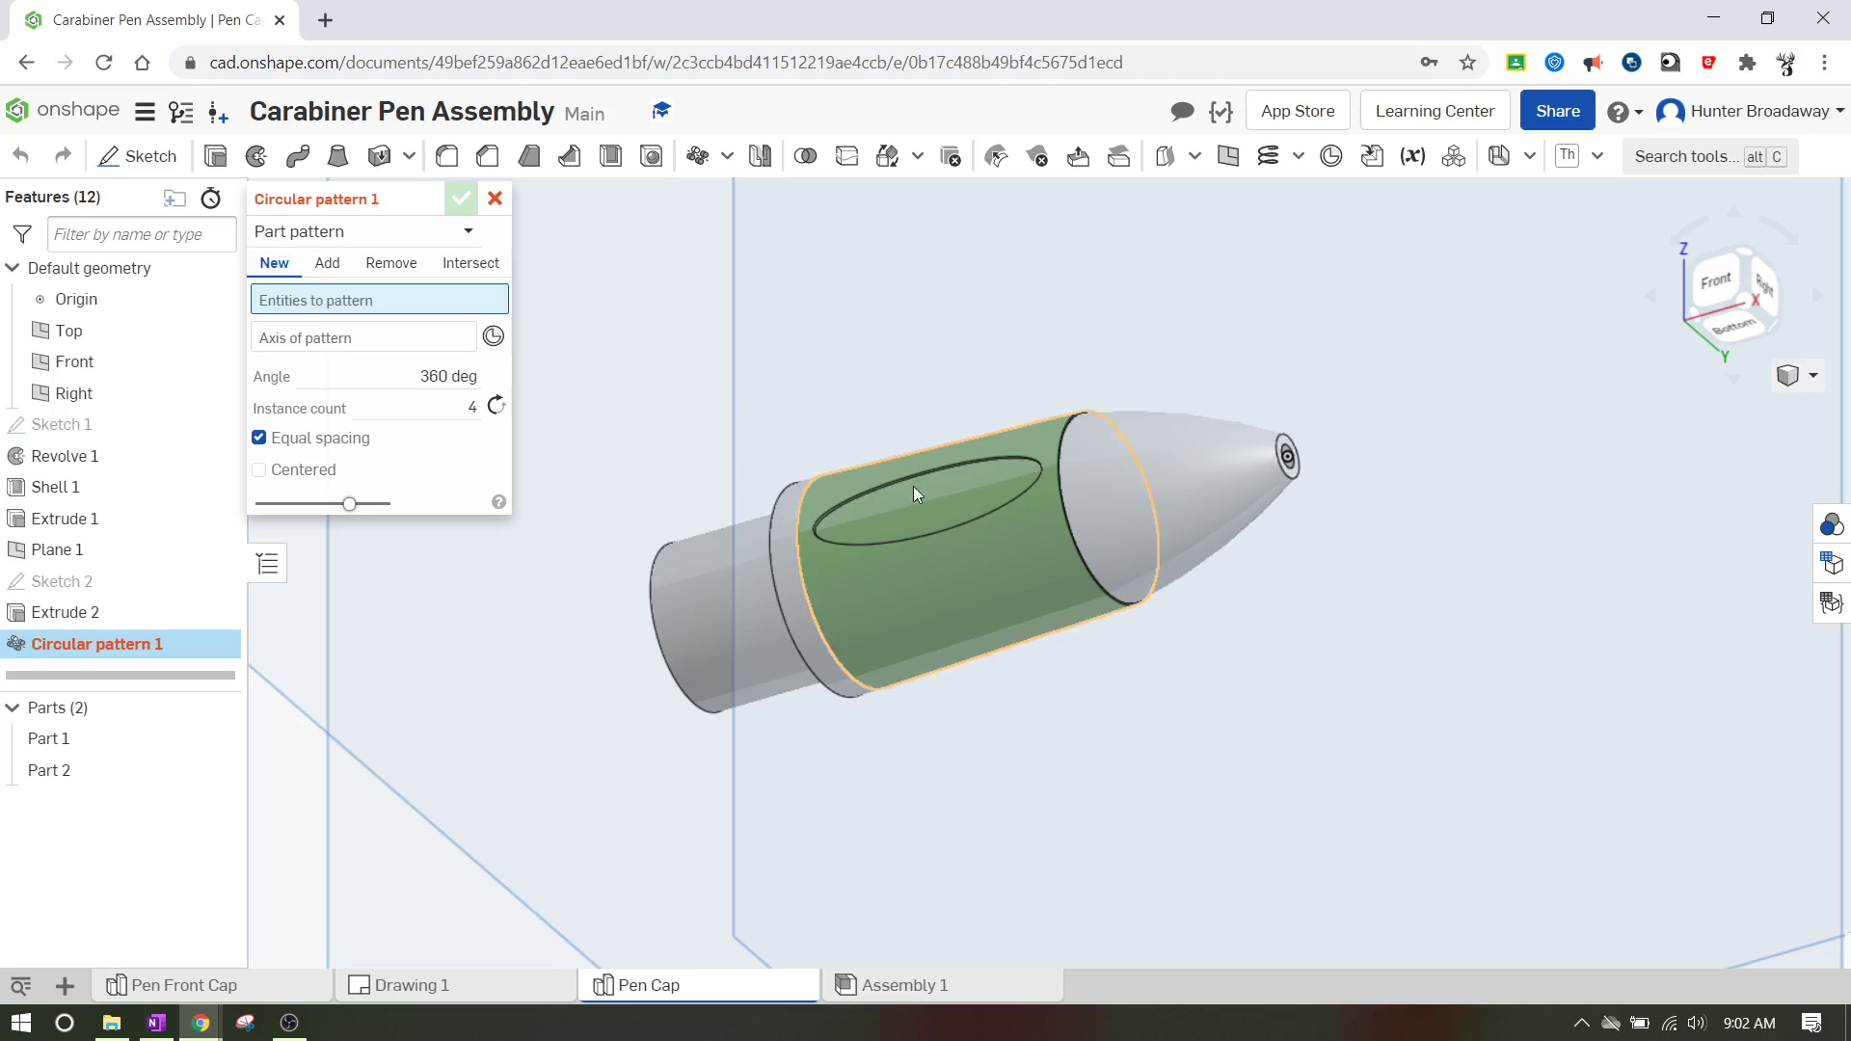
pyautogui.click(439, 234)
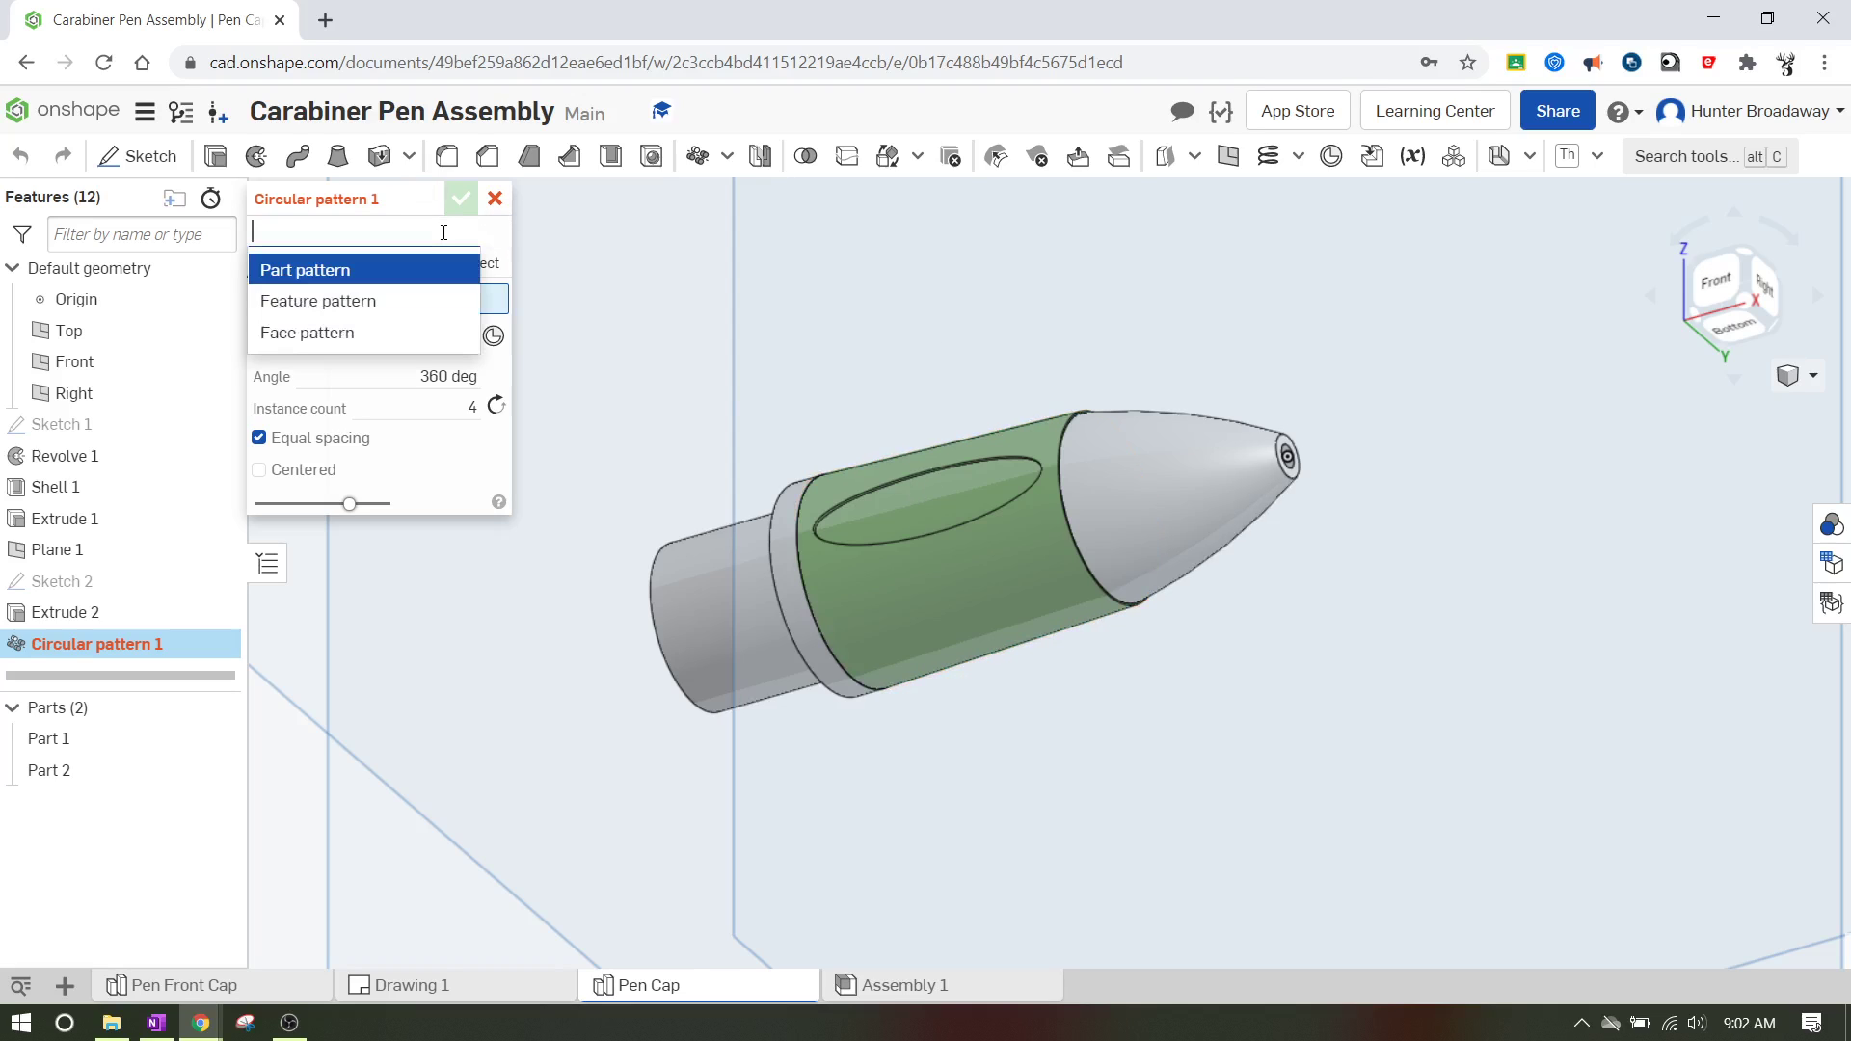
pyautogui.click(349, 304)
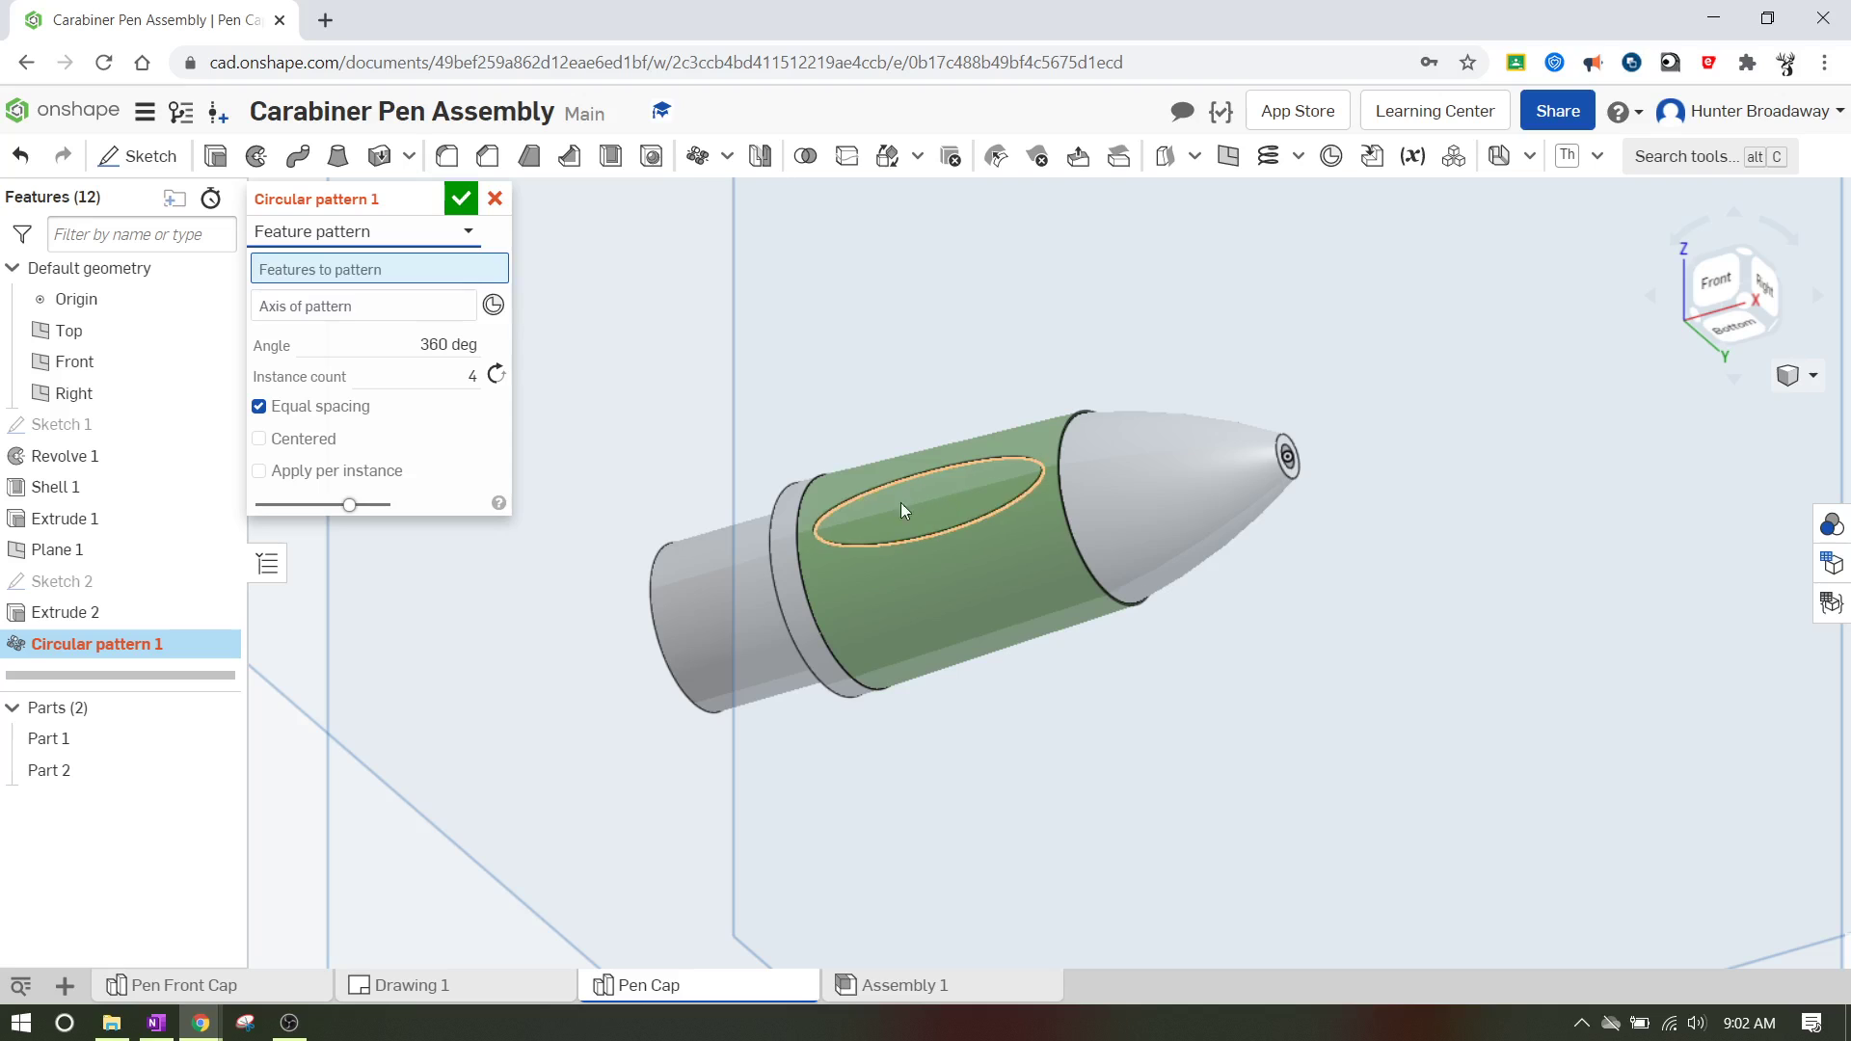
pyautogui.scroll(5, 910, 441)
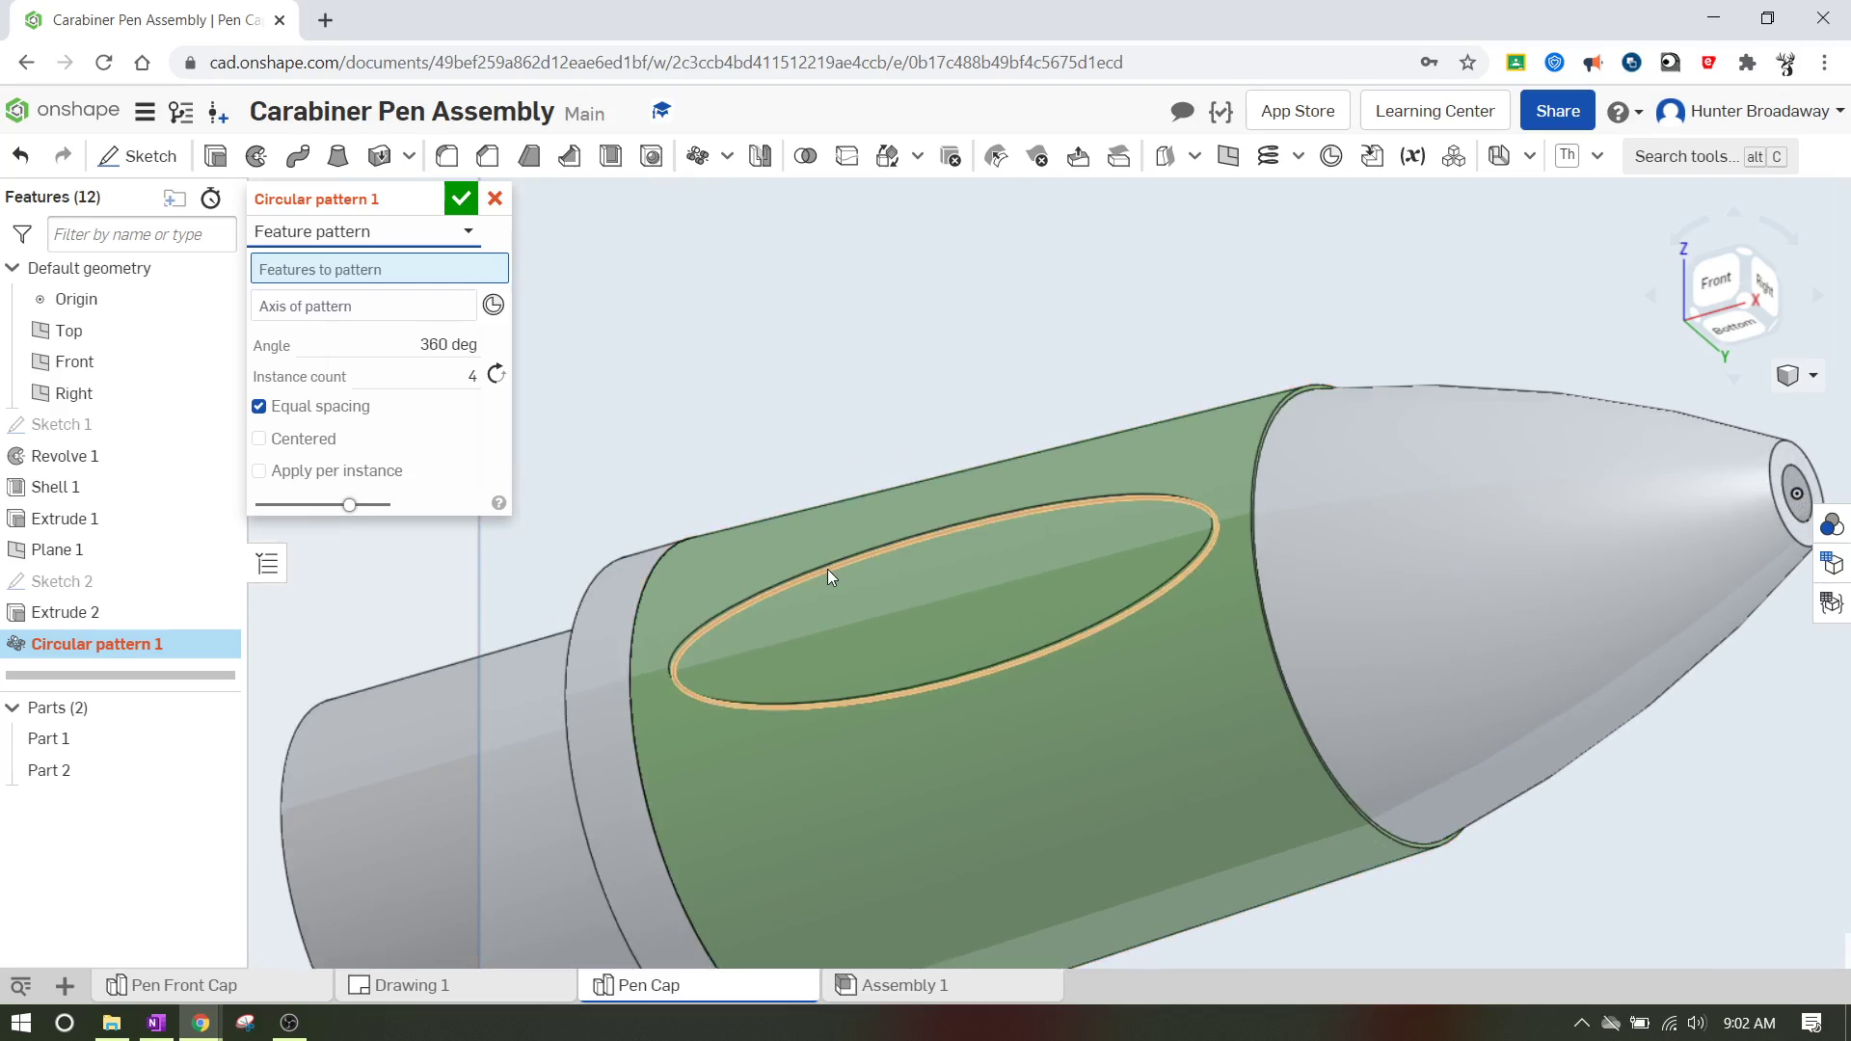
# - Pattern Extrude 2 about the sleeve's circular edge with 6 instances
pyautogui.click(827, 568)
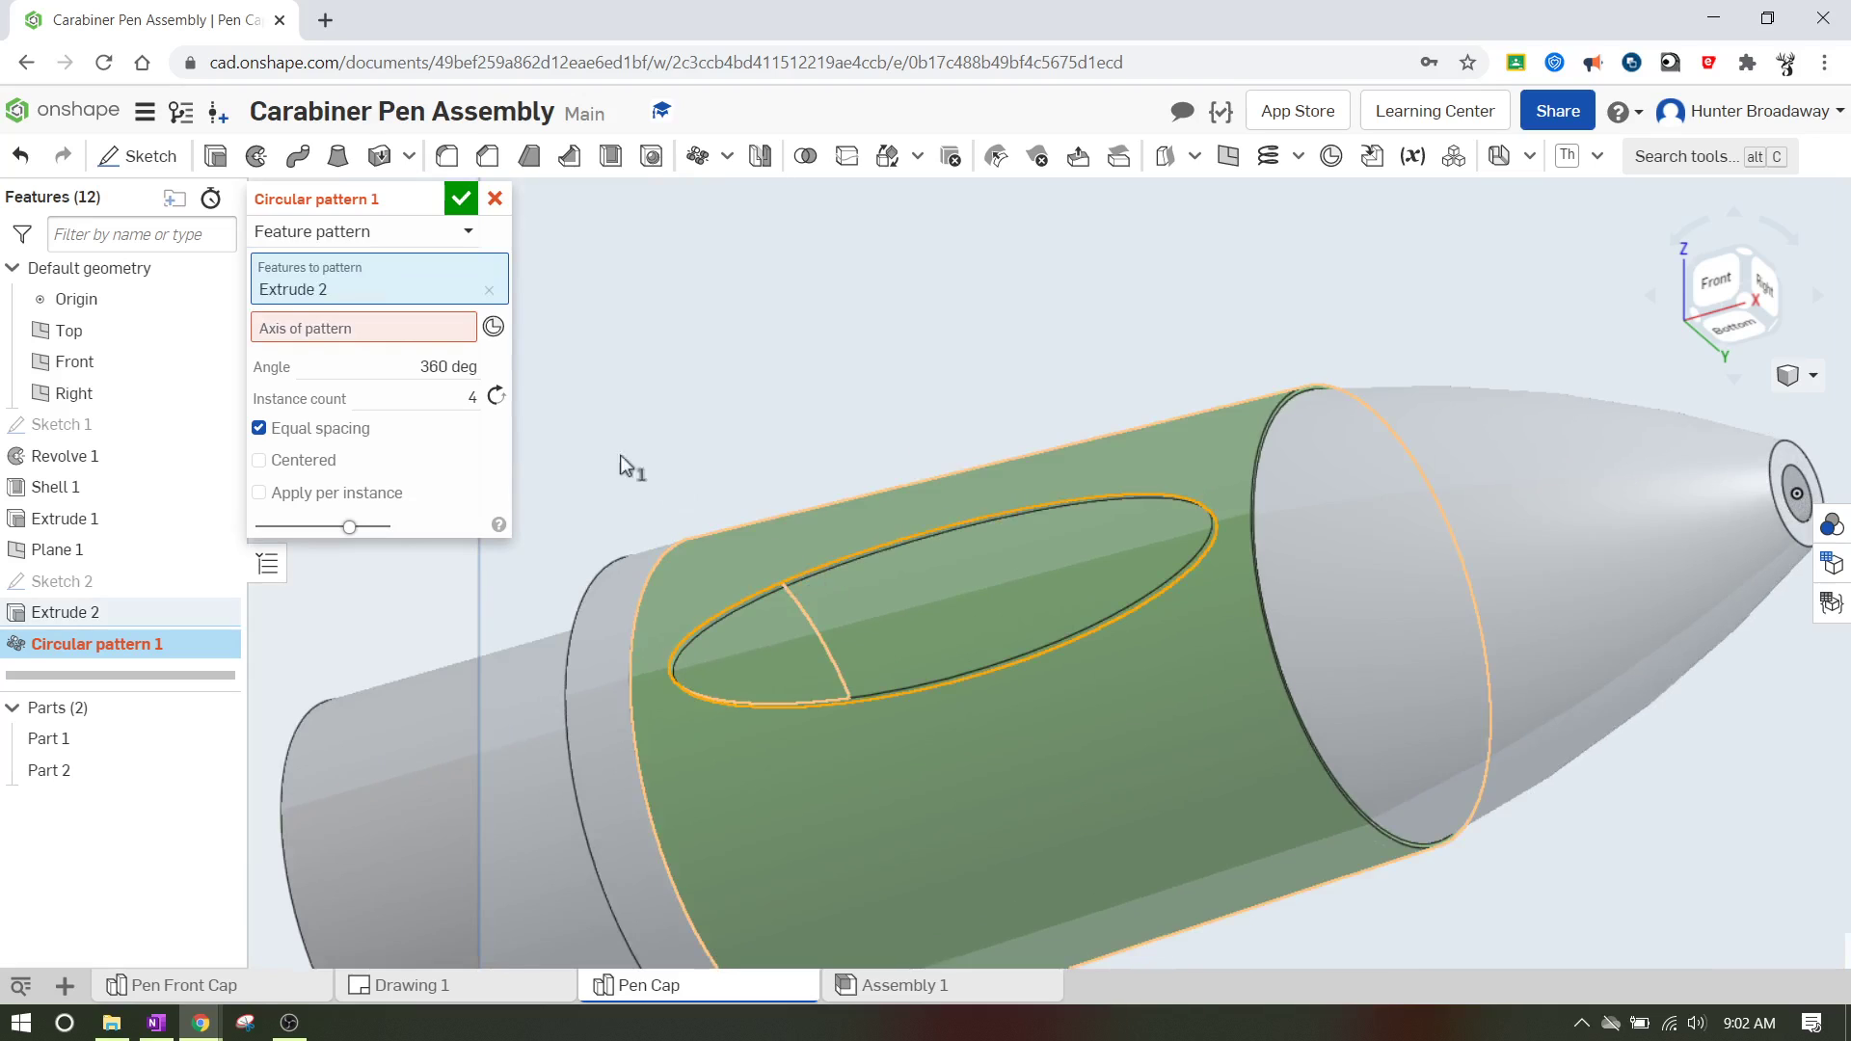
pyautogui.click(329, 331)
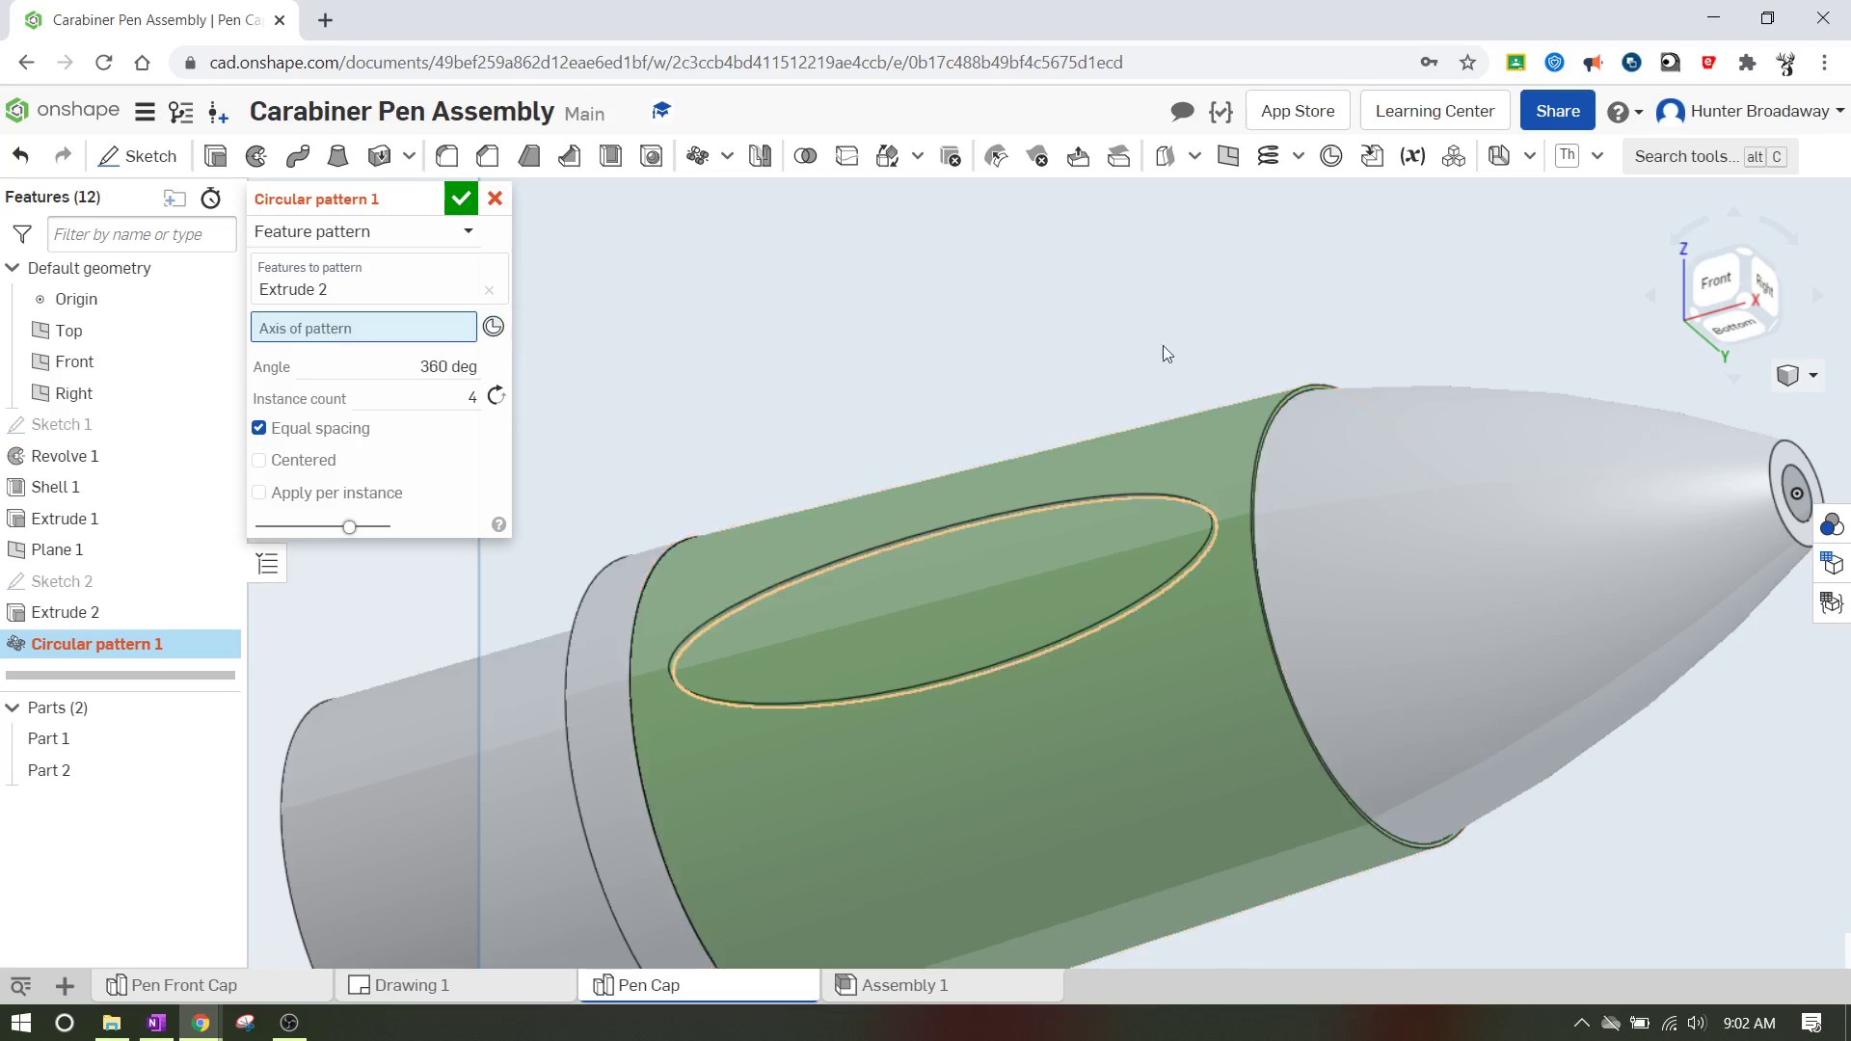
pyautogui.click(1265, 416)
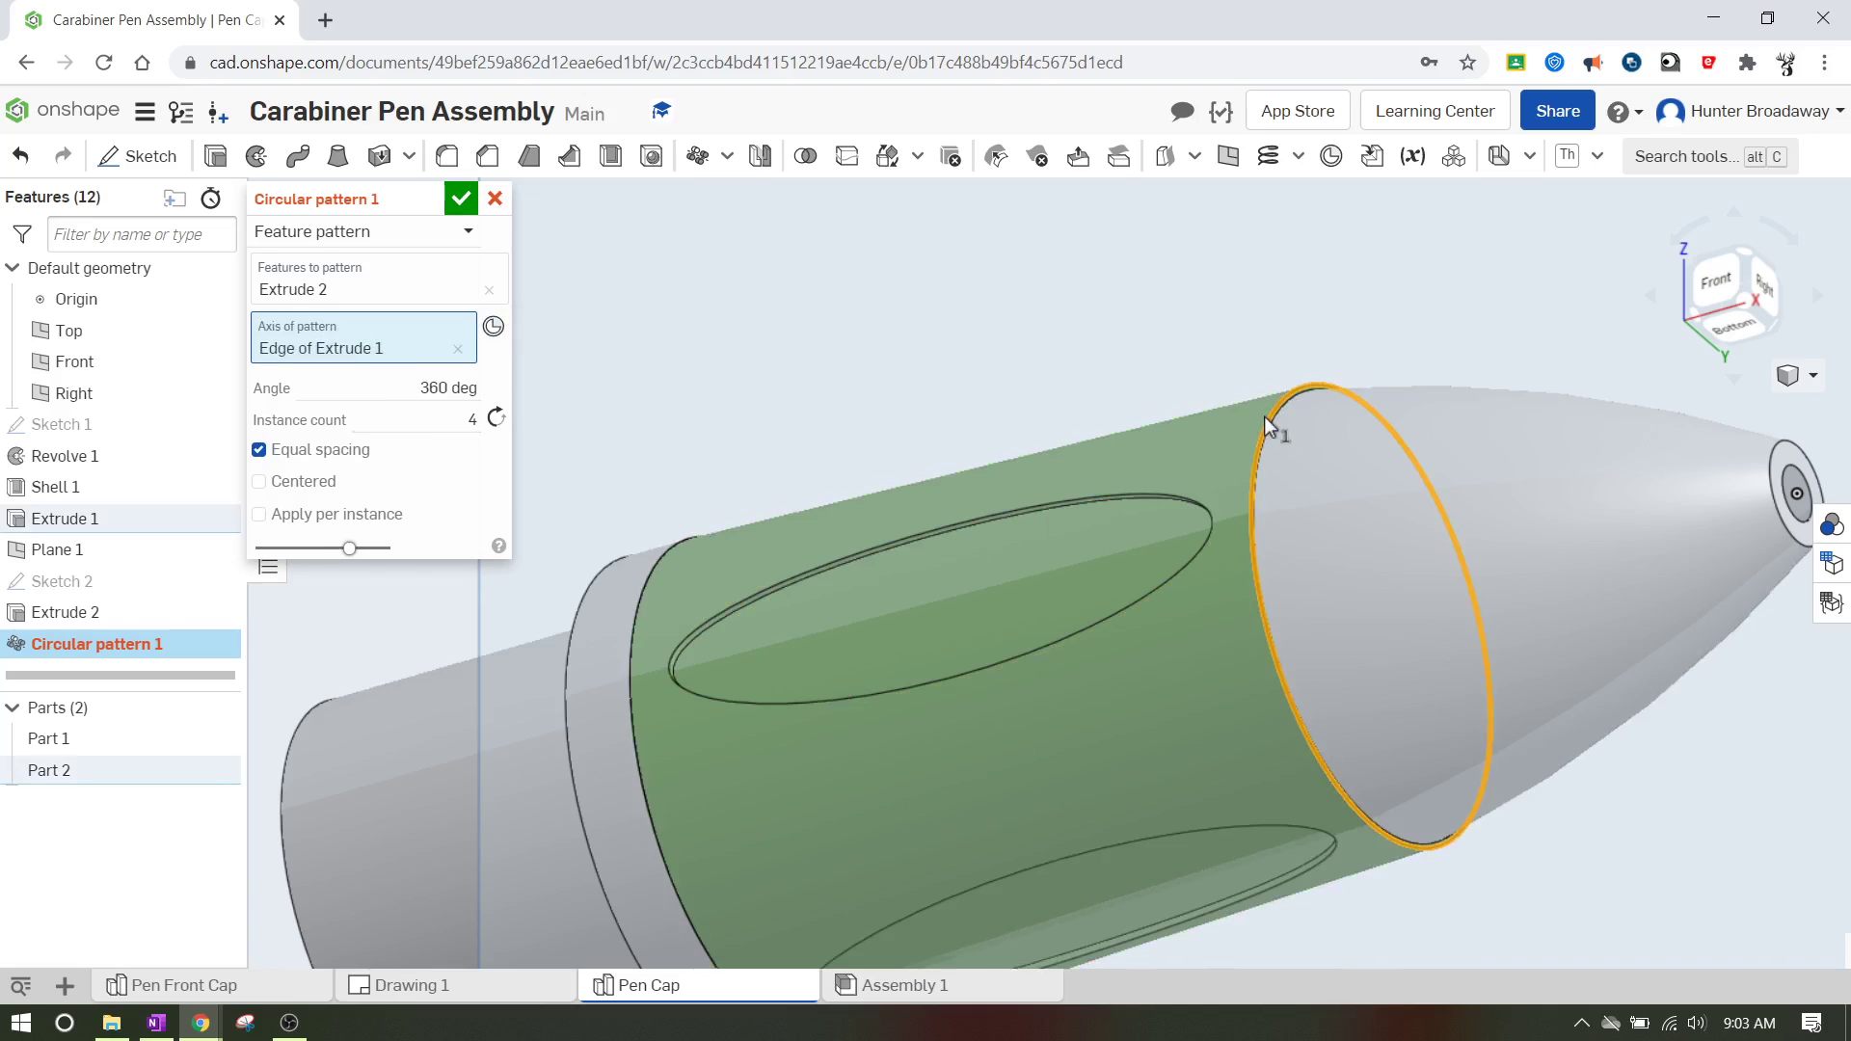
pyautogui.scroll(-2, 1115, 762)
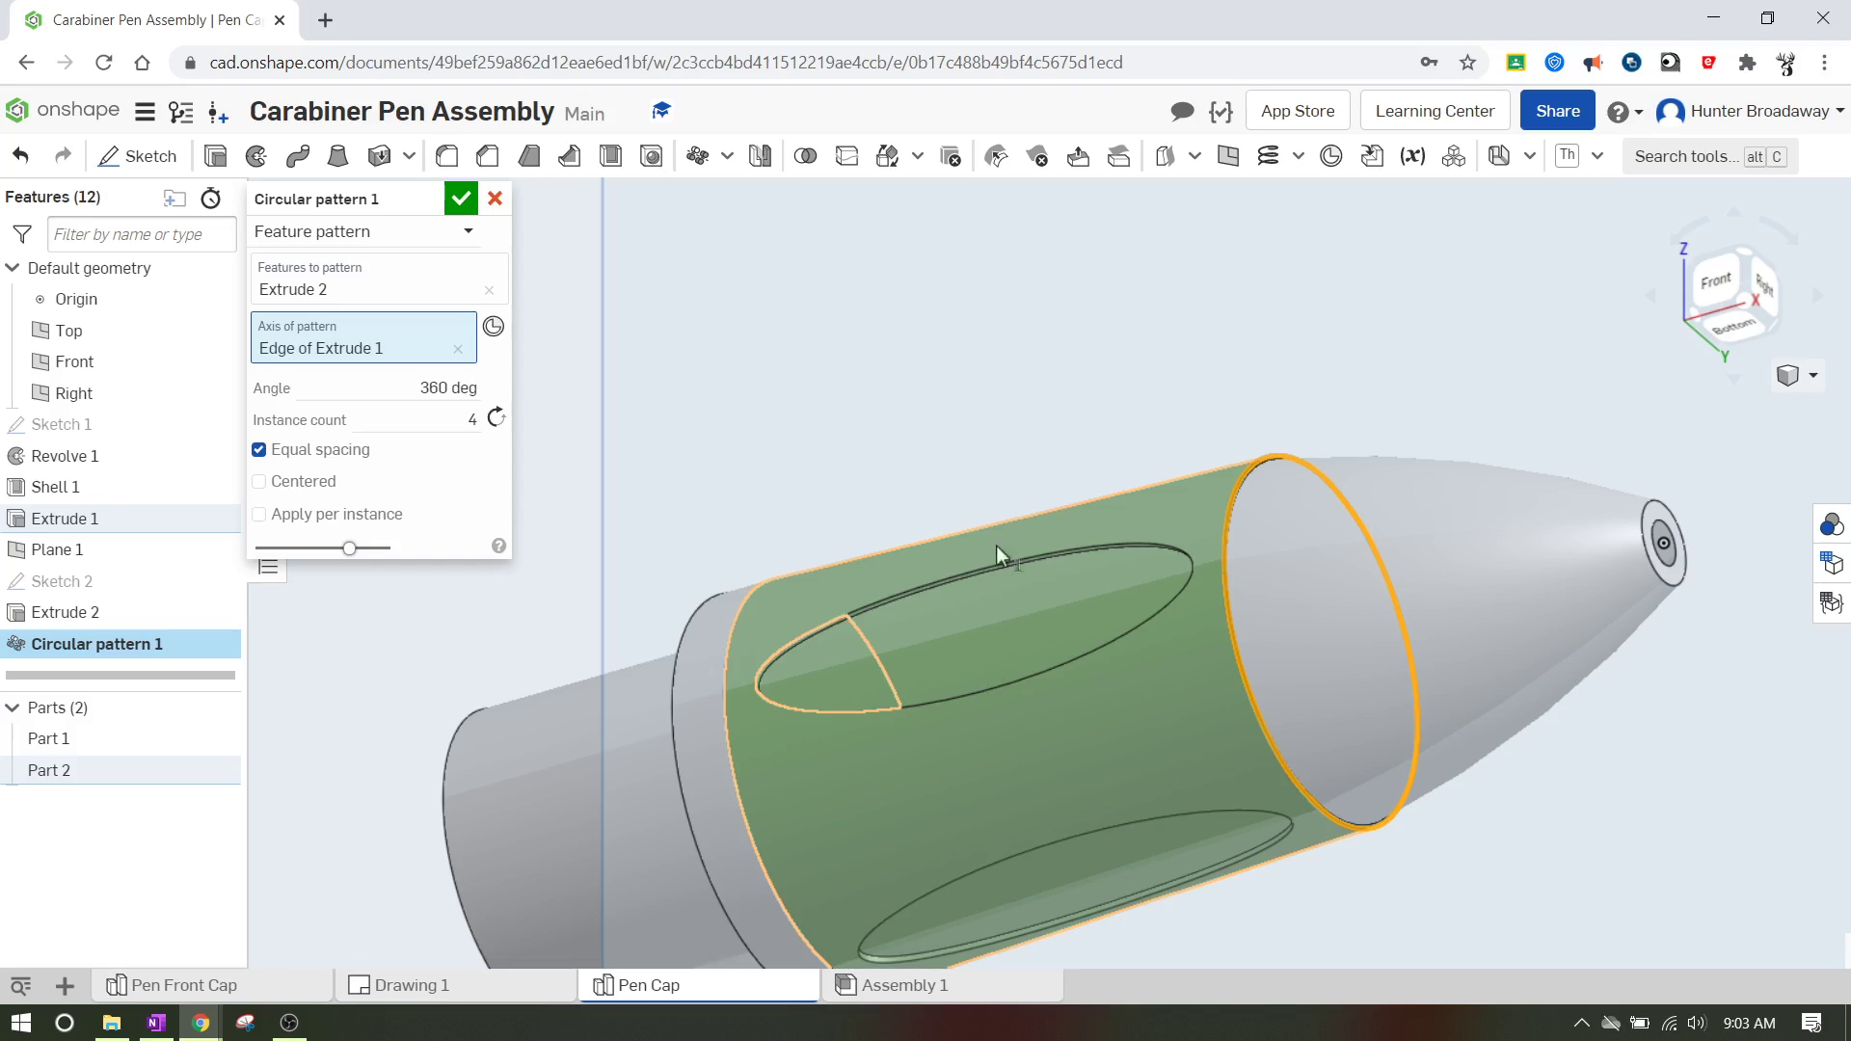
pyautogui.click(434, 421)
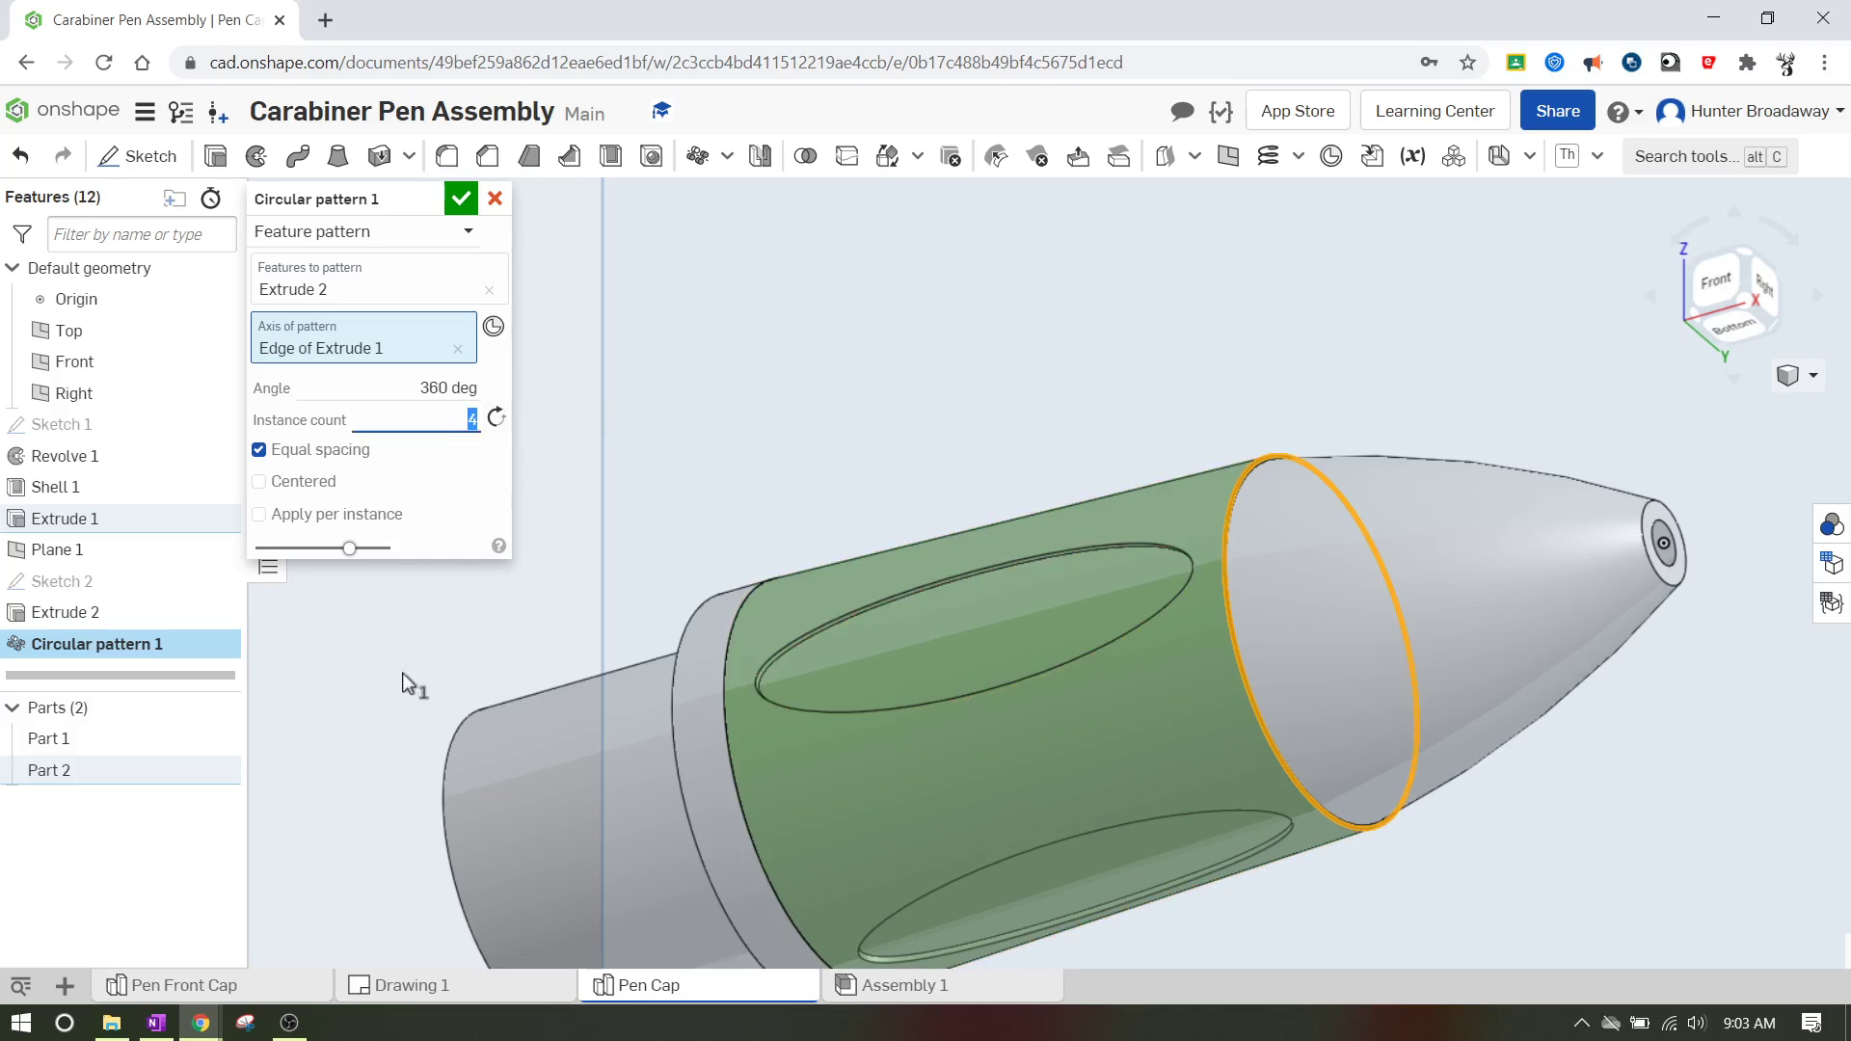
pyautogui.write('6')
pyautogui.press('Return')
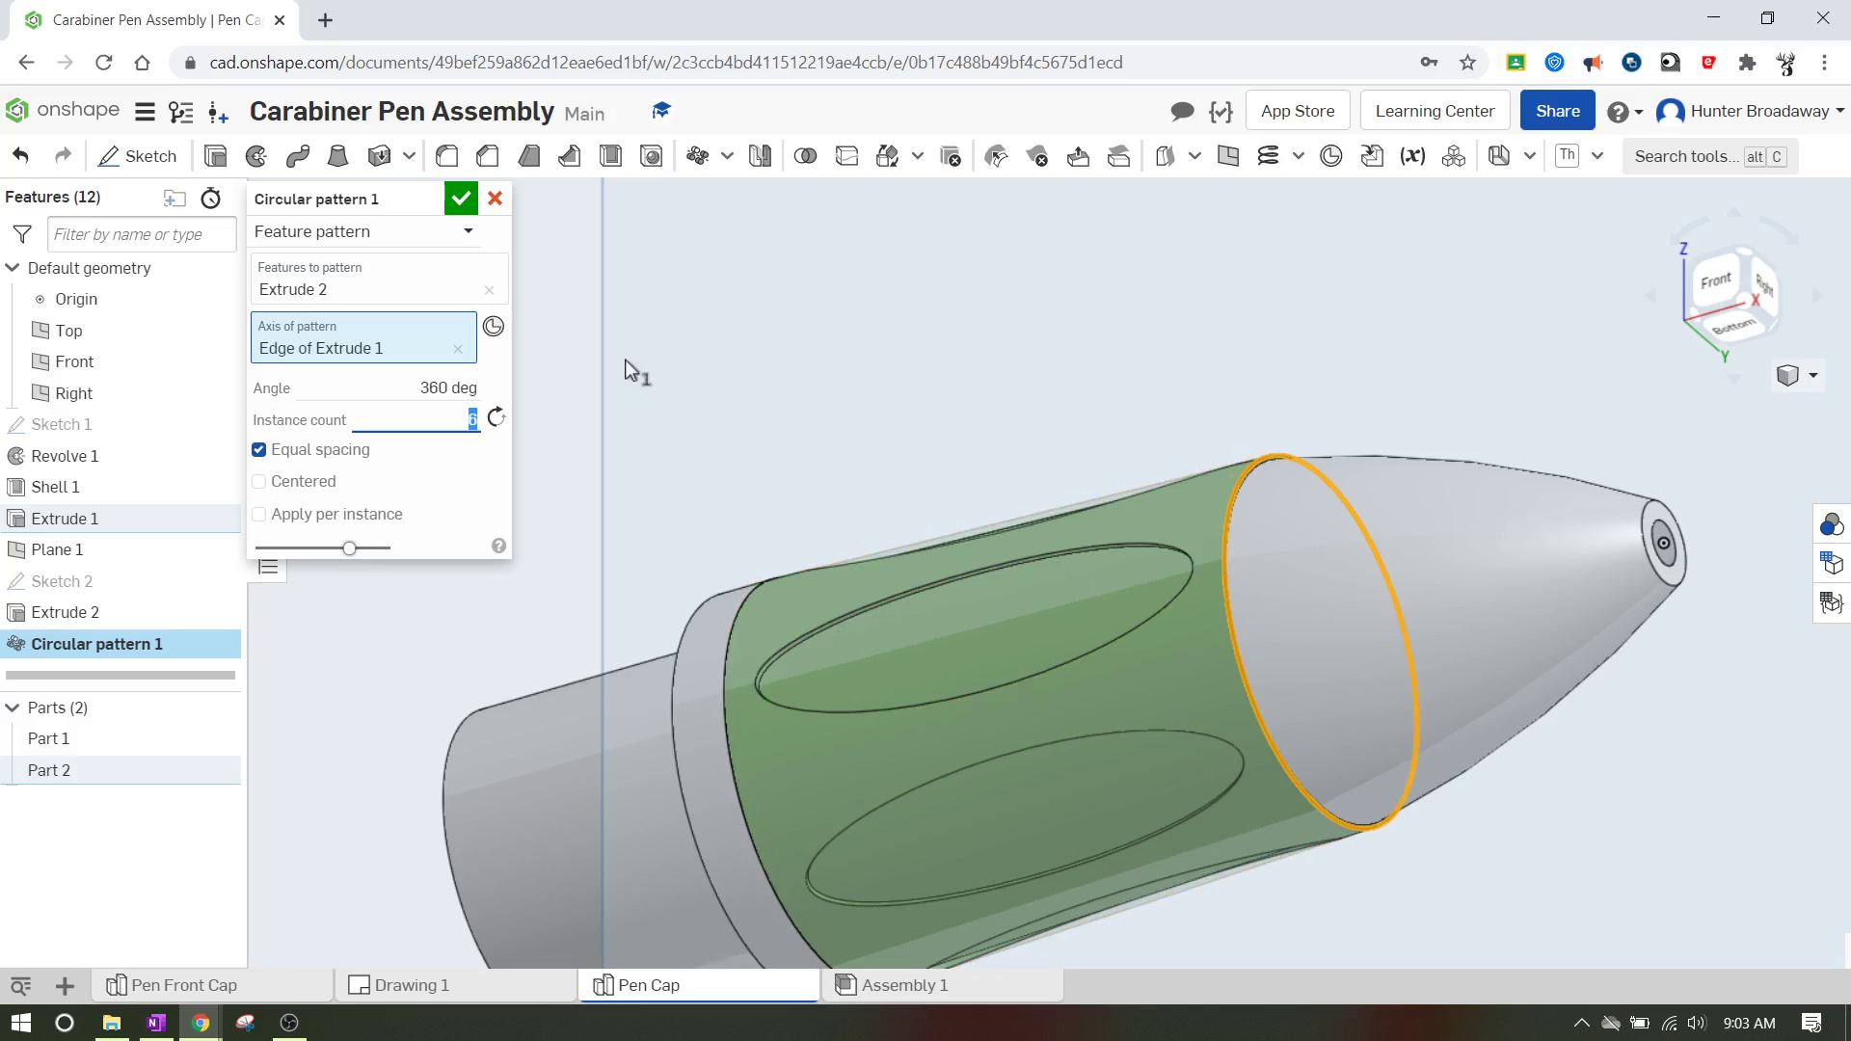
# - Confirm Circular pattern 1 and view the cap isometrically to inspect the six recesses
pyautogui.click(463, 199)
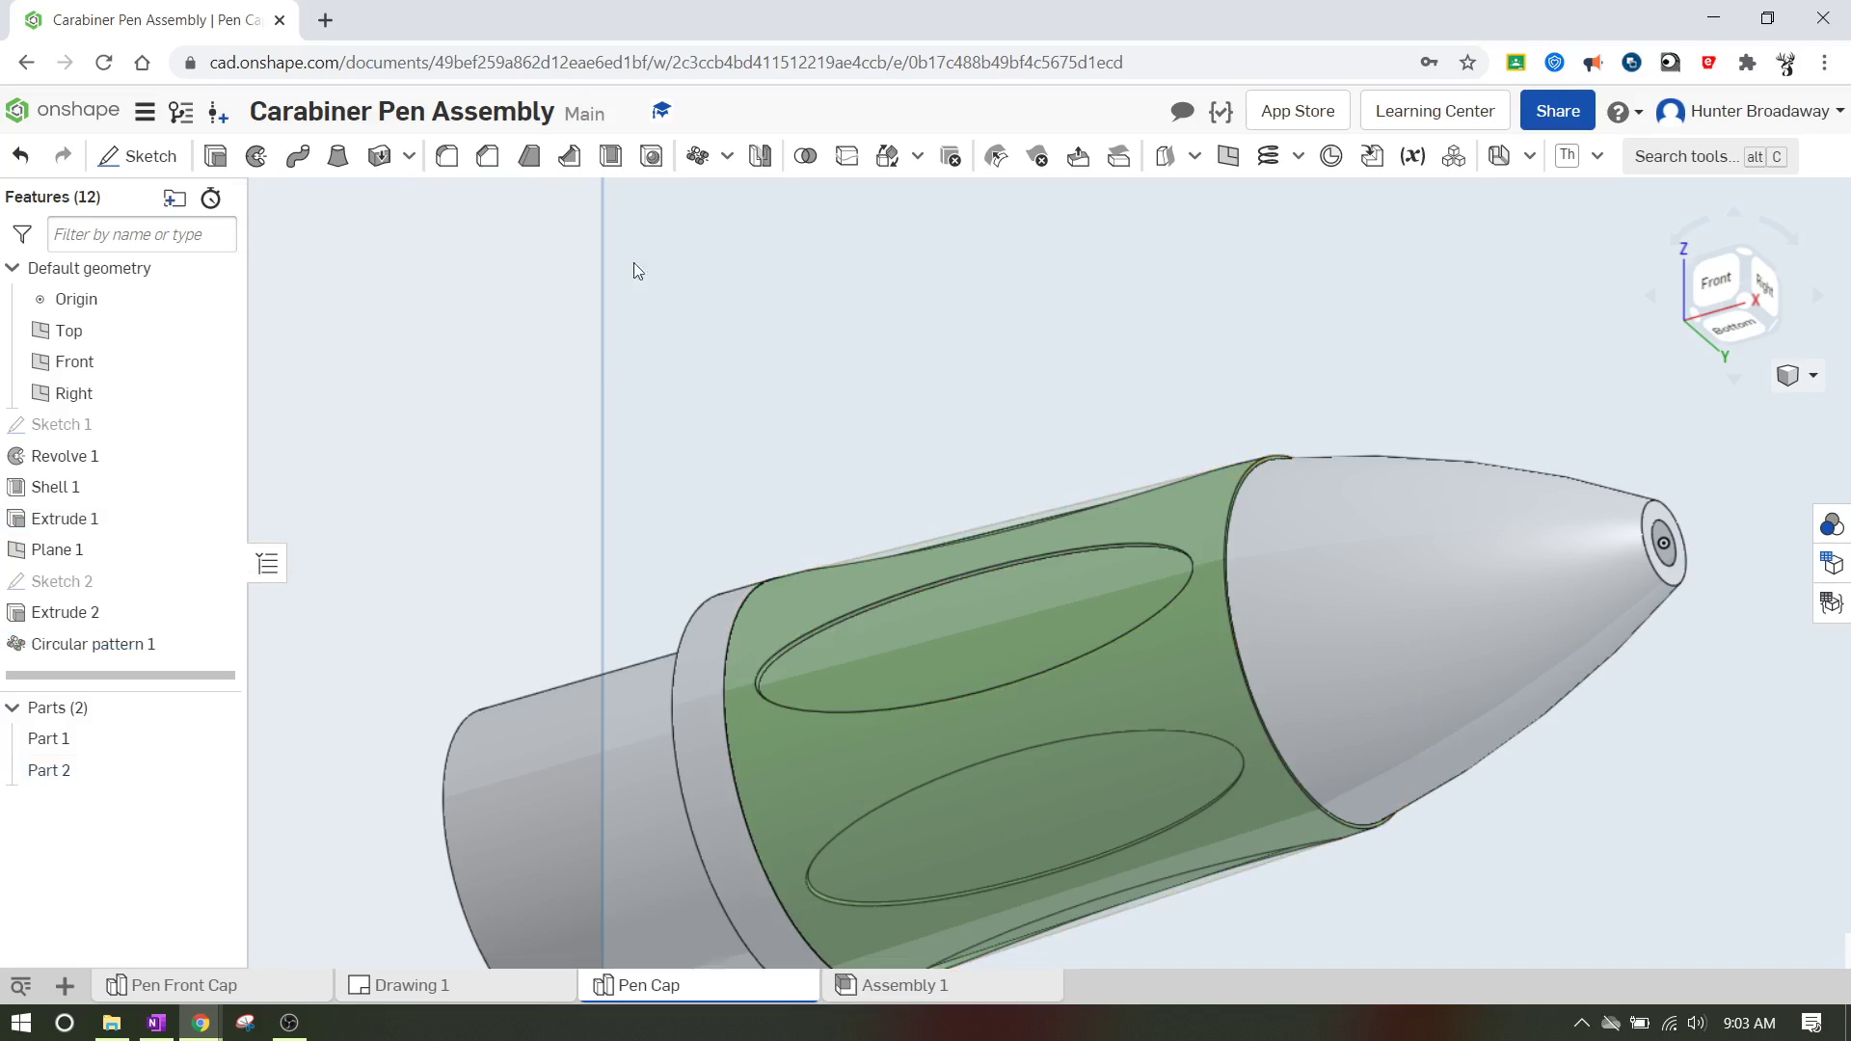
pyautogui.moveTo(1534, 537); pyautogui.dragTo(1466, 644, button='middle')
pyautogui.moveTo(1421, 426); pyautogui.dragTo(1377, 322, button='middle')
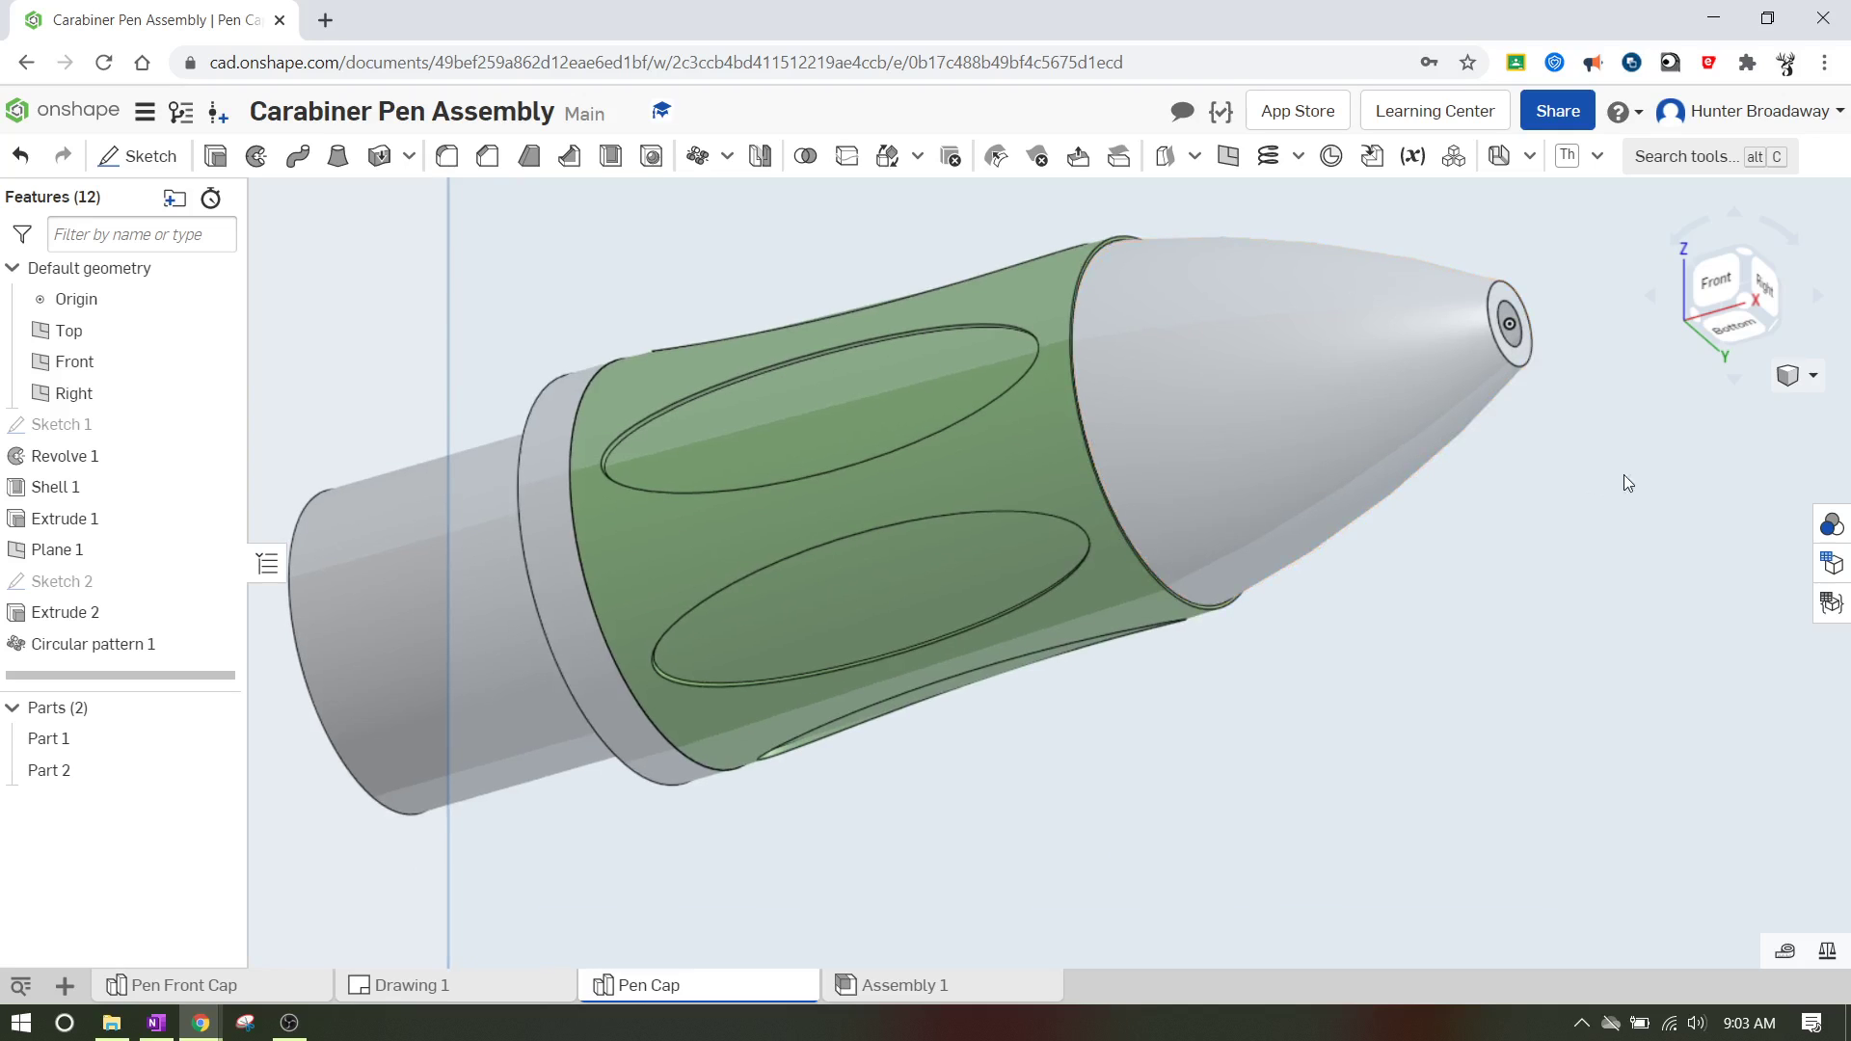
pyautogui.click(1743, 257)
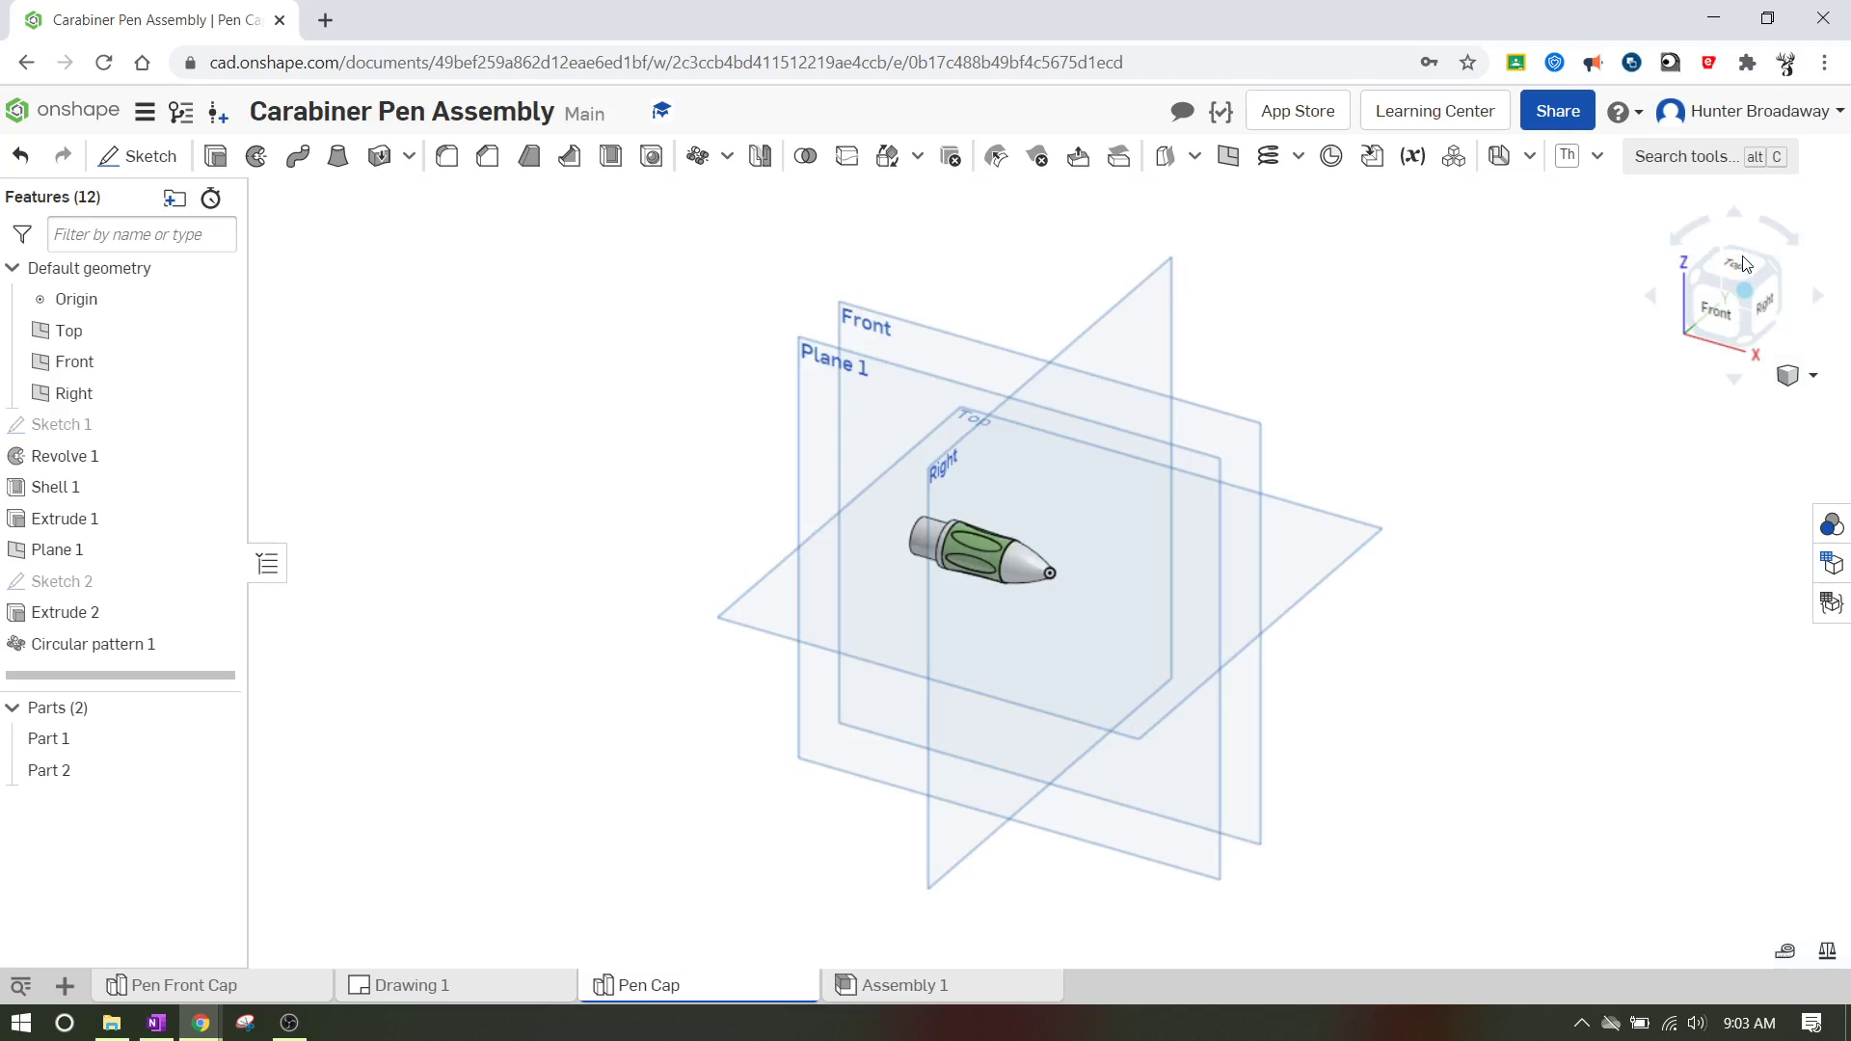
pyautogui.scroll(5, 1013, 573)
pyautogui.scroll(2, 1031, 558)
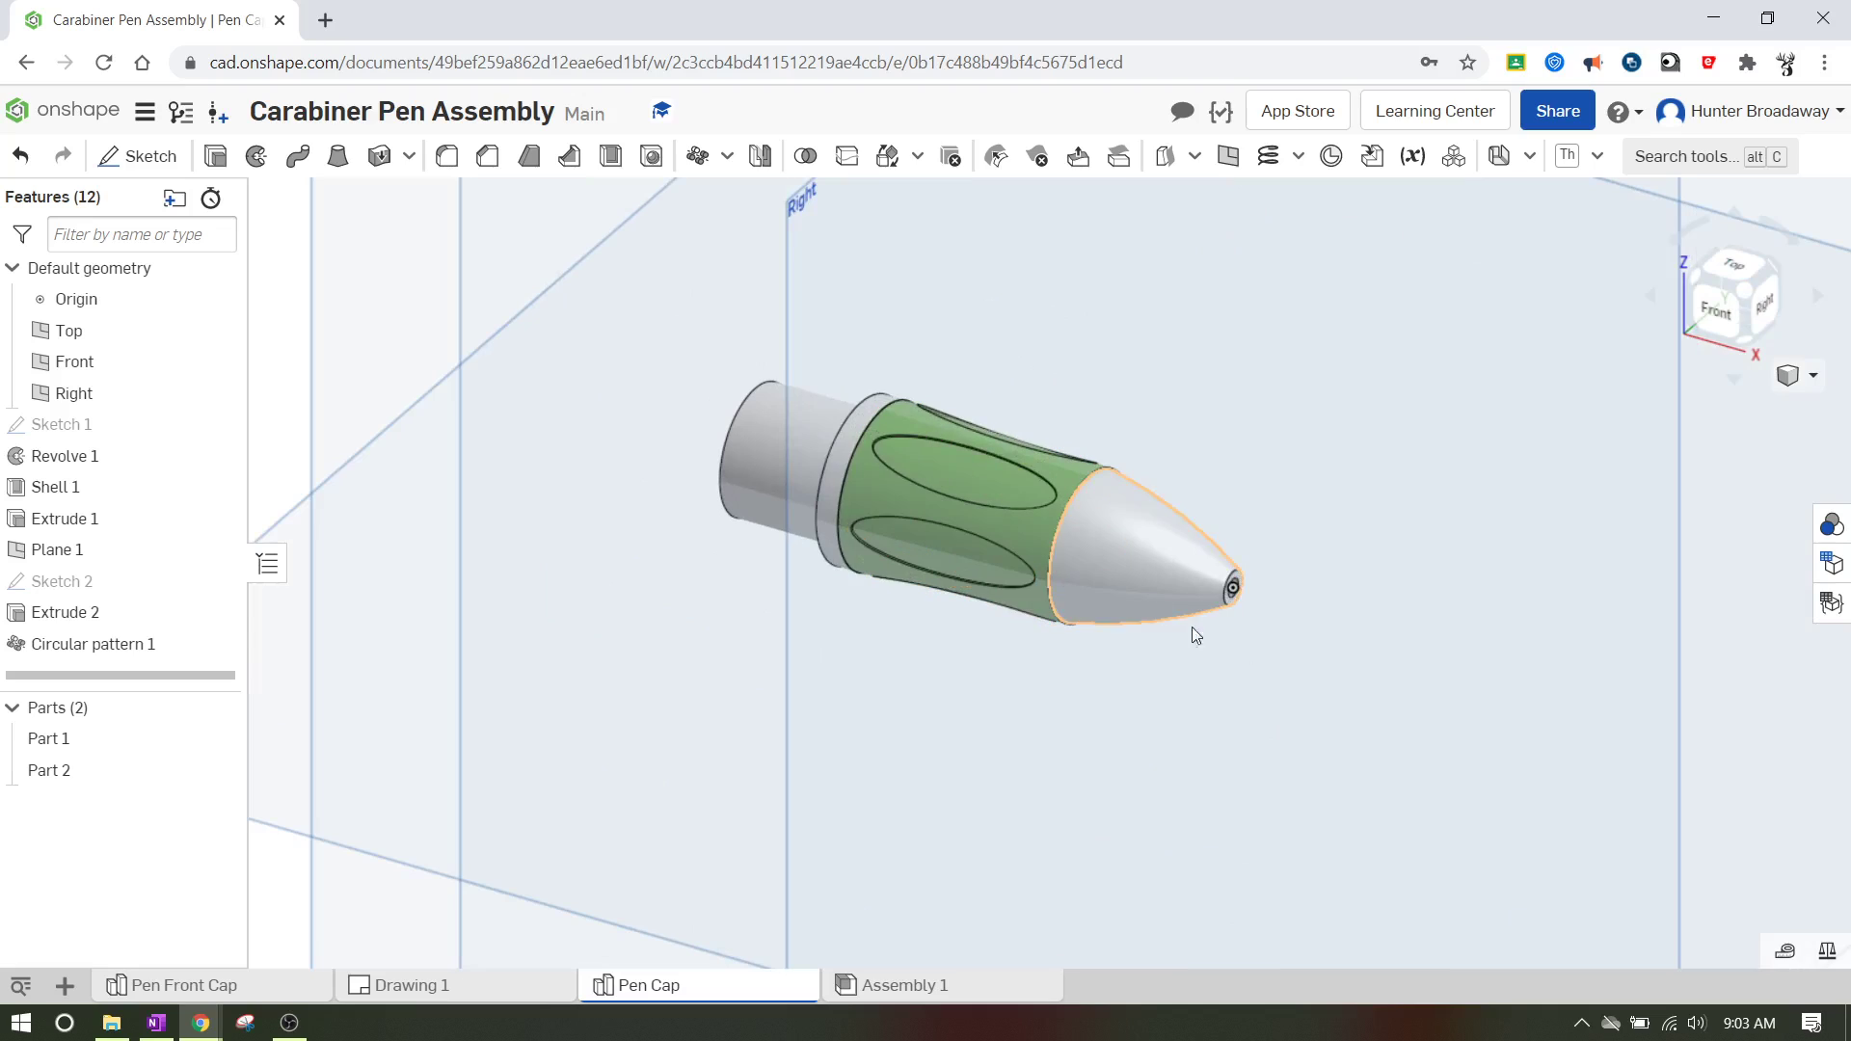